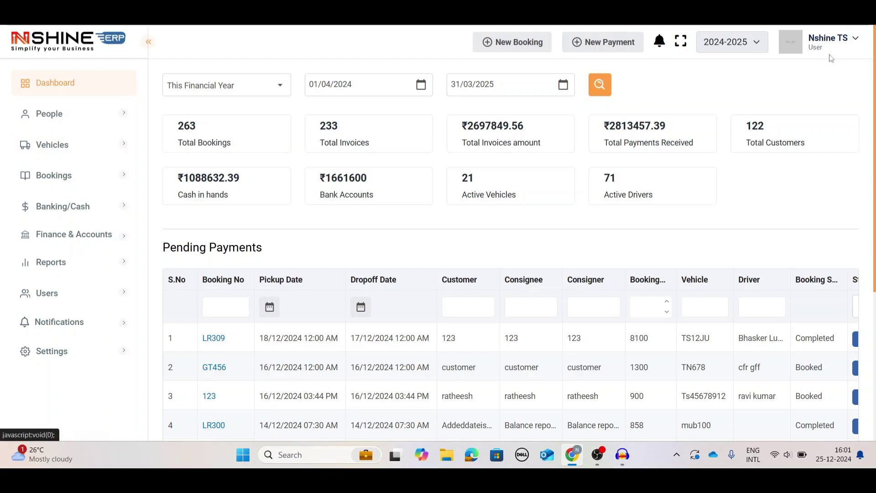
- Switch to full-screen view and examine the dashboard's summary figures for bookings, invoices, payments, customers, cash, bank accounts, vehicles and drivers
{"action": "left_click", "coordinate": [681, 41]}
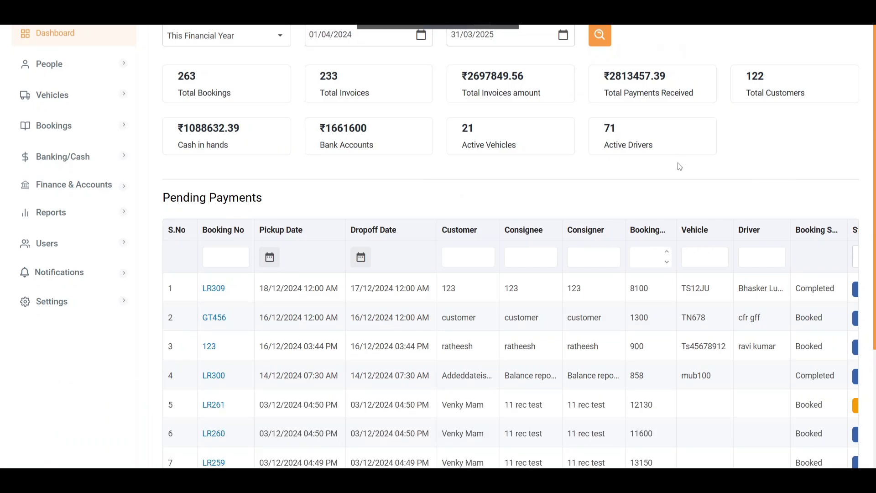
{"action": "key", "text": "Escape"}
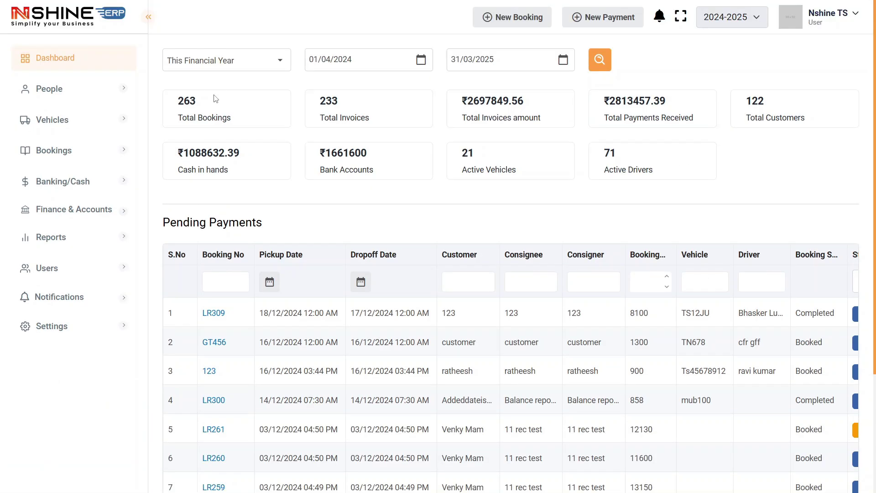
{"action": "double_click", "coordinate": [183, 102]}
{"action": "double_click", "coordinate": [322, 103]}
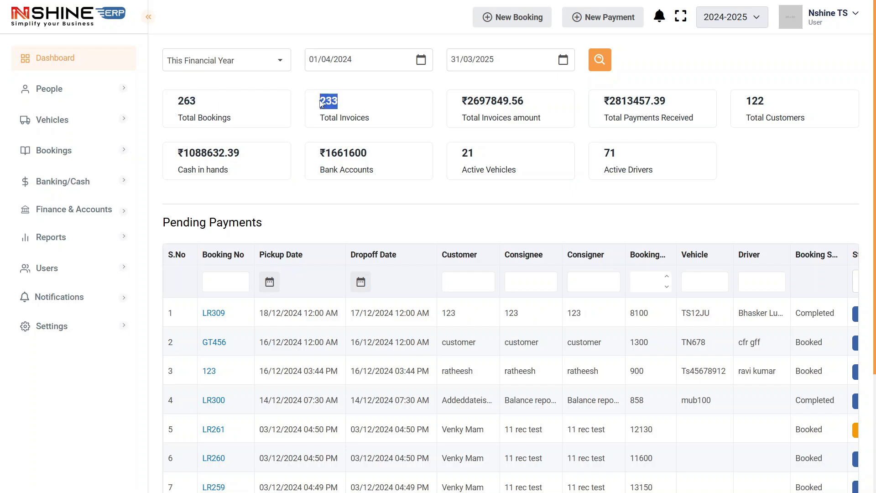
{"action": "double_click", "coordinate": [489, 102]}
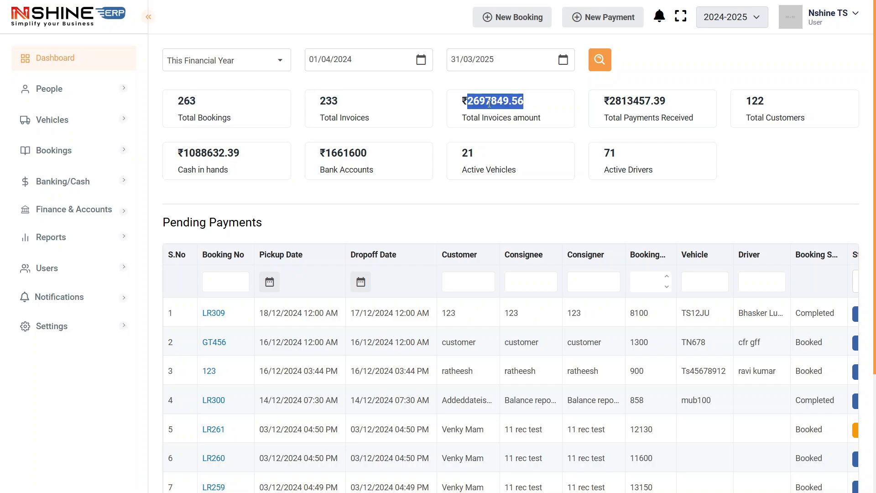
{"action": "double_click", "coordinate": [635, 100]}
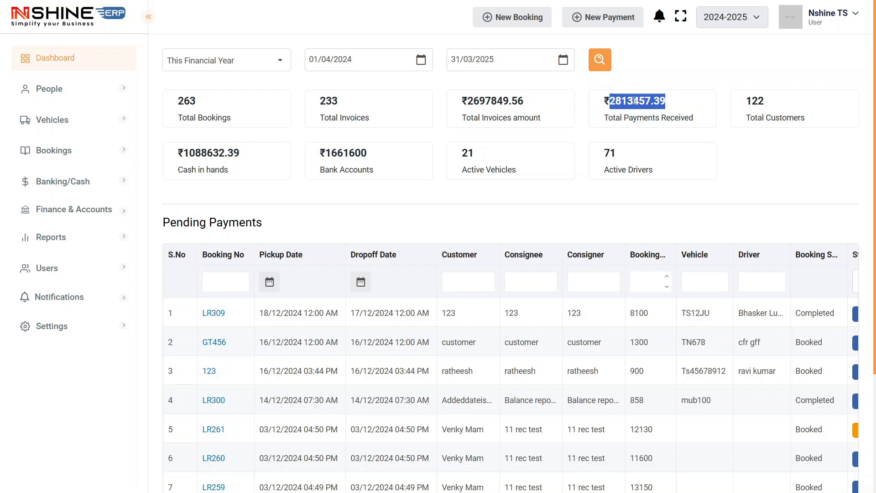
{"action": "double_click", "coordinate": [754, 101]}
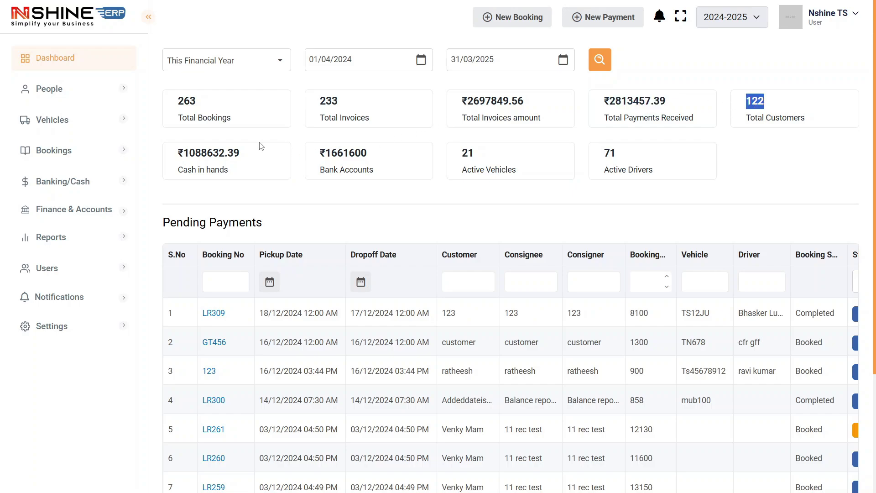
{"action": "left_click_drag", "start_coordinate": [246, 152], "coordinate": [414, 163]}
{"action": "left_click", "coordinate": [475, 157]}
{"action": "double_click", "coordinate": [469, 155]}
{"action": "left_click", "coordinate": [615, 155]}
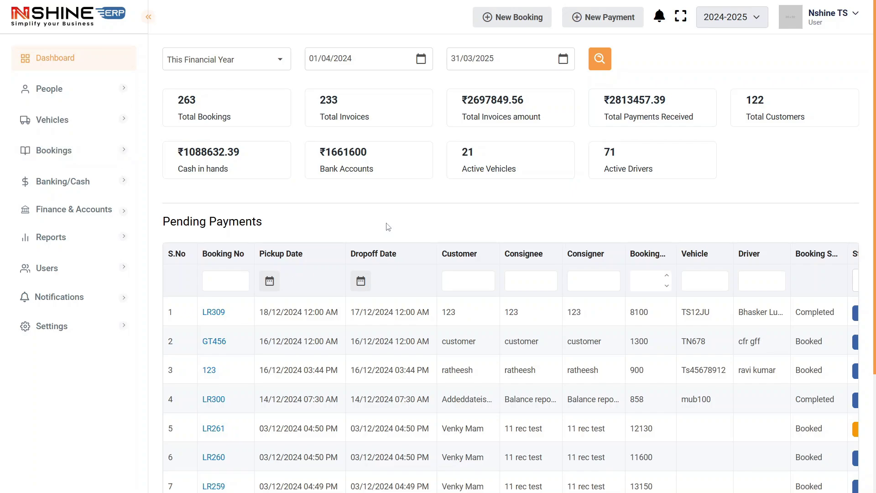
- Examine the Pending Payments table across all its columns, including status, invoice number, invoice amount and actions
{"action": "scroll", "coordinate": [388, 227], "scroll_direction": "down", "scroll_amount": 3}
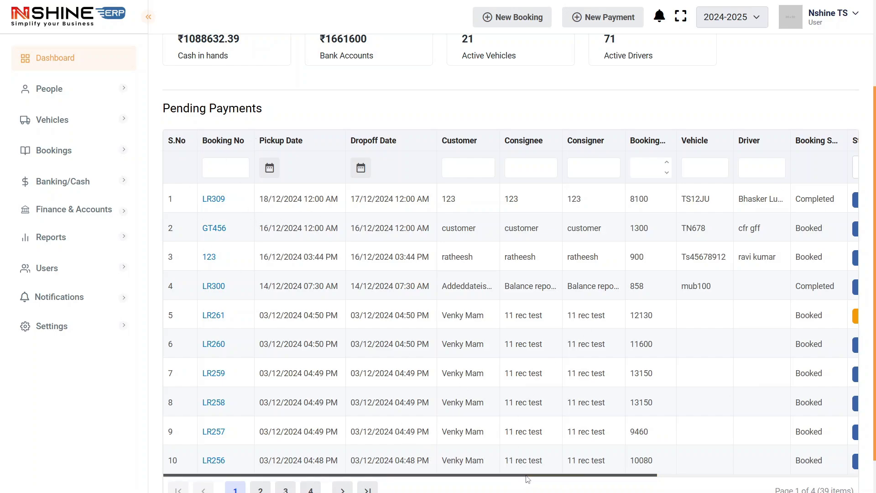
{"action": "left_click_drag", "start_coordinate": [528, 475], "coordinate": [634, 476]}
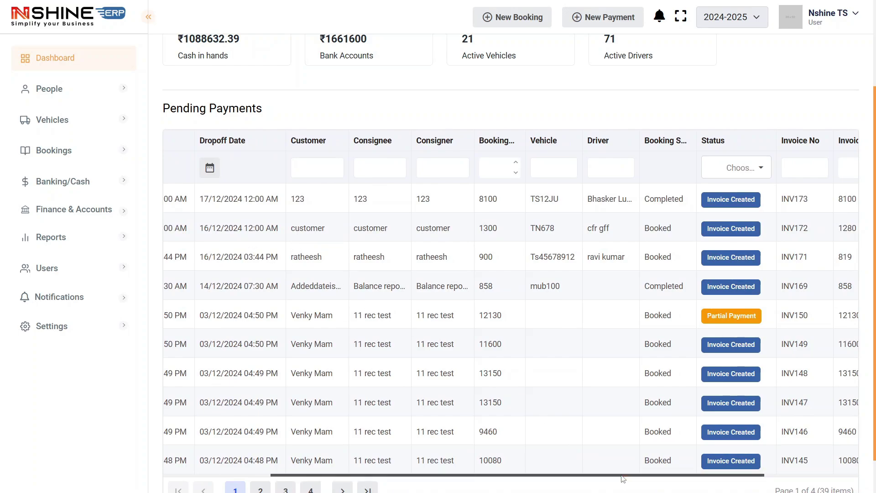
{"action": "left_click_drag", "start_coordinate": [623, 478], "coordinate": [676, 478]}
{"action": "double_click", "coordinate": [777, 226]}
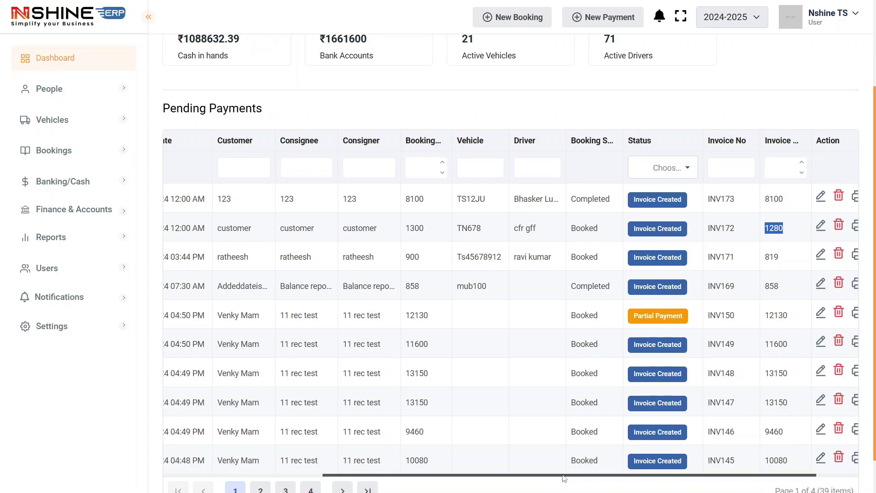
{"action": "left_click_drag", "start_coordinate": [564, 477], "coordinate": [405, 478]}
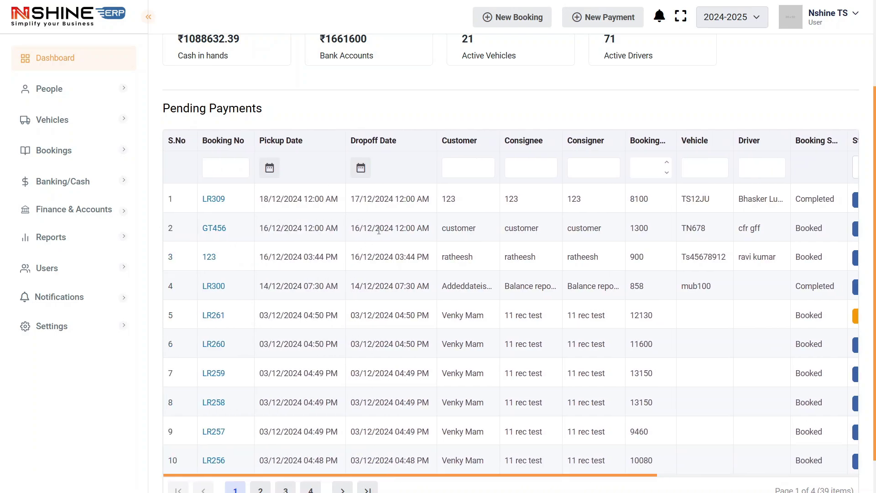
{"action": "scroll", "coordinate": [379, 230], "scroll_direction": "up", "scroll_amount": 3}
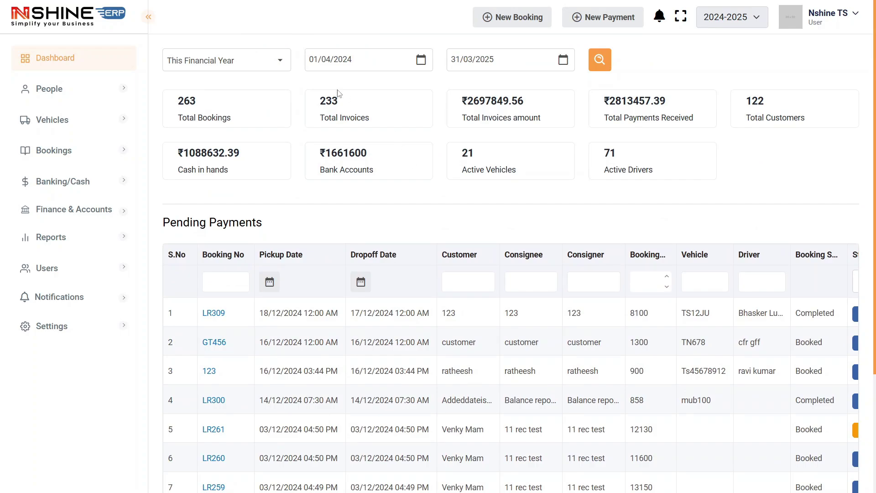
- Filter the dashboard to the Last 60 Days period and run the search
{"action": "left_click", "coordinate": [243, 69]}
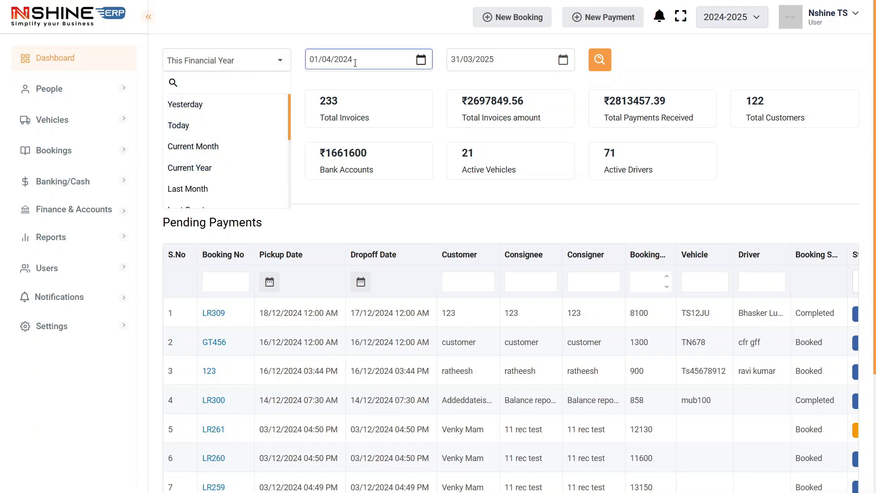
{"action": "left_click", "coordinate": [337, 59]}
{"action": "left_click", "coordinate": [246, 62]}
{"action": "left_click", "coordinate": [247, 62]}
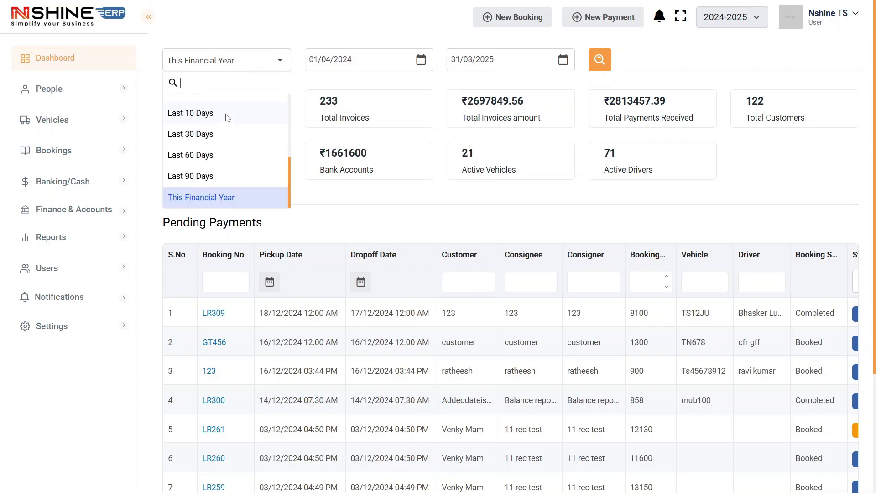
{"action": "left_click", "coordinate": [222, 153]}
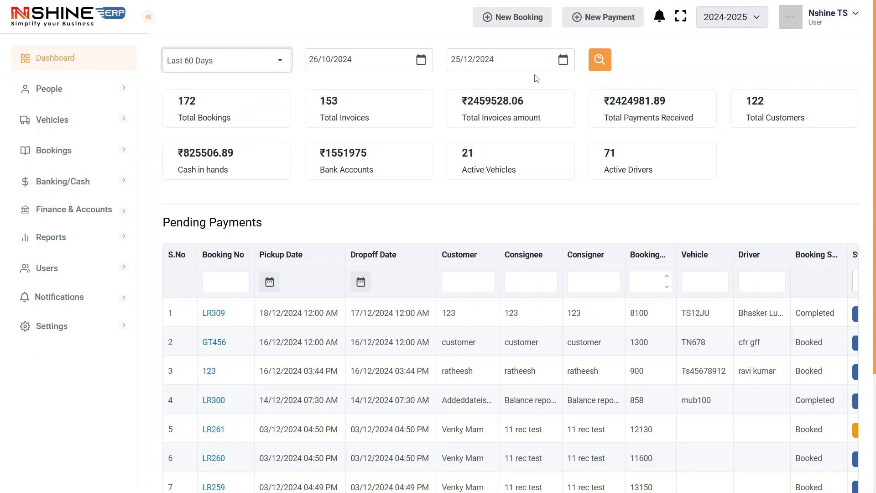
{"action": "left_click", "coordinate": [600, 59]}
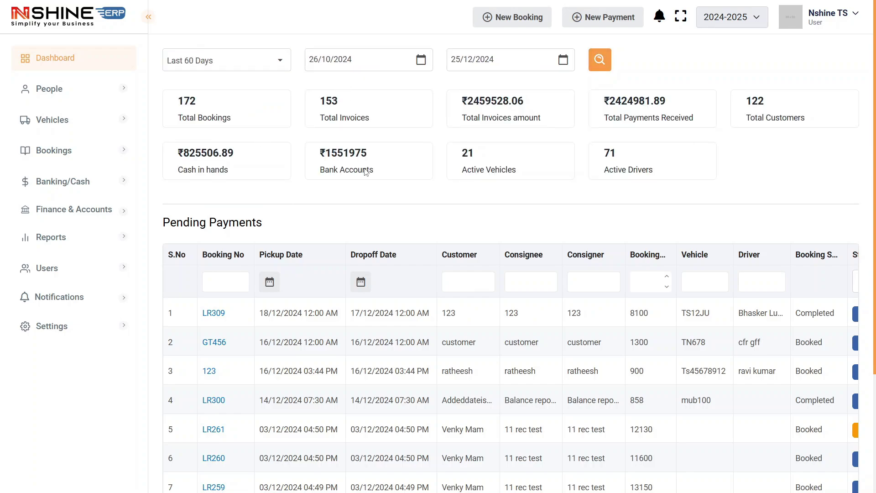
- Review the filtered dashboard totals for bookings, invoices and active vehicles
{"action": "double_click", "coordinate": [222, 119]}
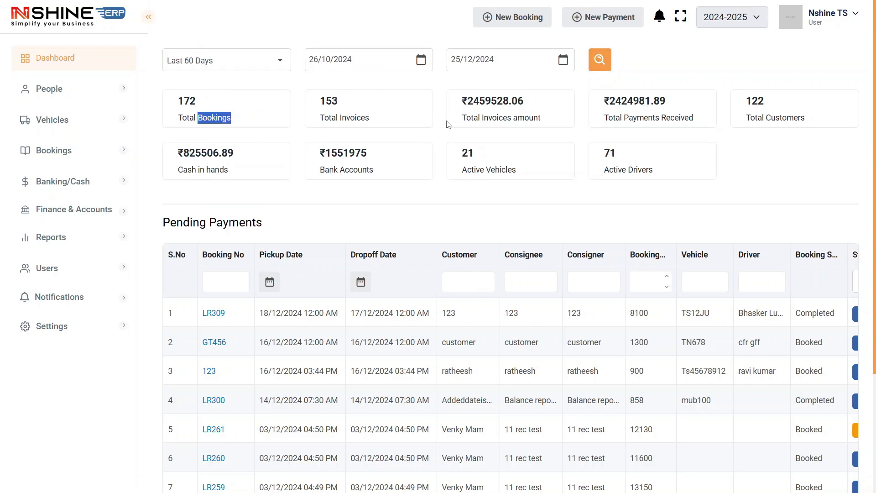
{"action": "double_click", "coordinate": [343, 119]}
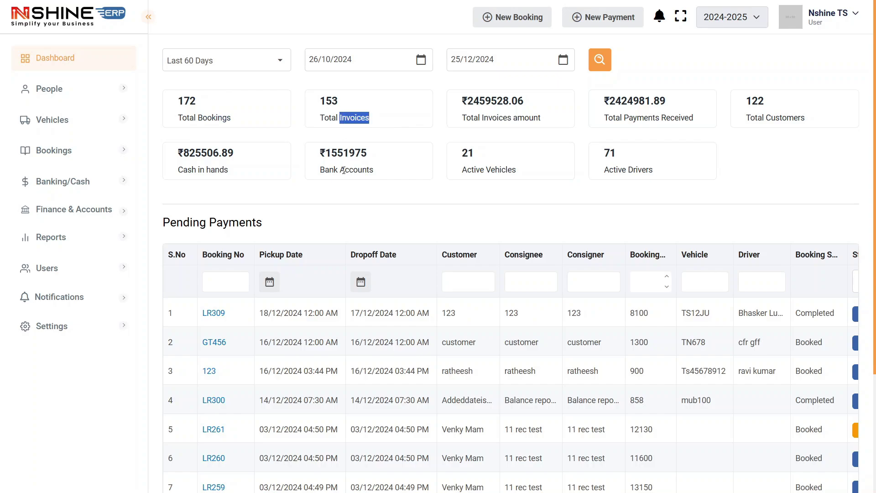
{"action": "double_click", "coordinate": [504, 170]}
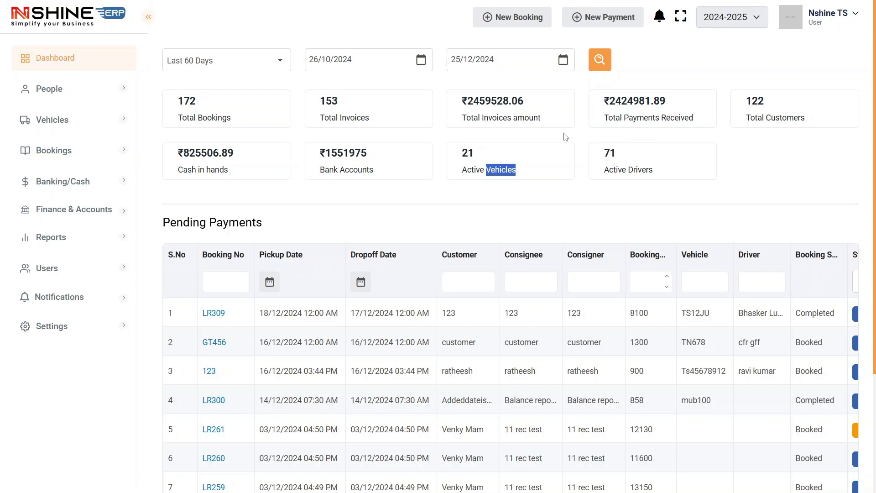
{"action": "left_click", "coordinate": [443, 191]}
- Open the vehicle list and start a new vehicle entry
{"action": "left_click", "coordinate": [75, 96]}
{"action": "left_click", "coordinate": [53, 128]}
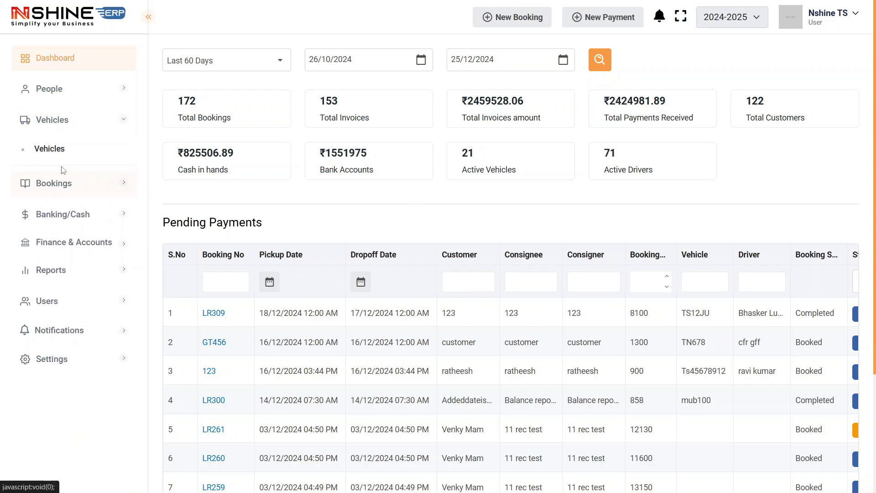
{"action": "left_click", "coordinate": [62, 156]}
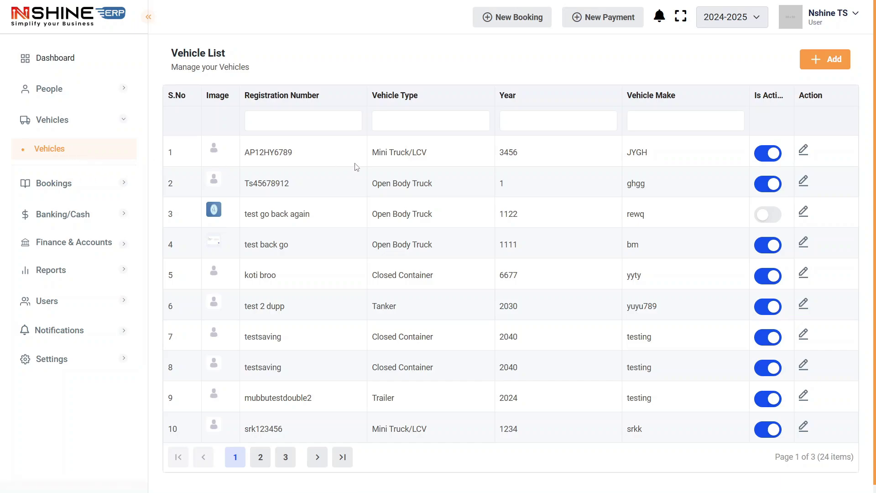
{"action": "left_click", "coordinate": [821, 68]}
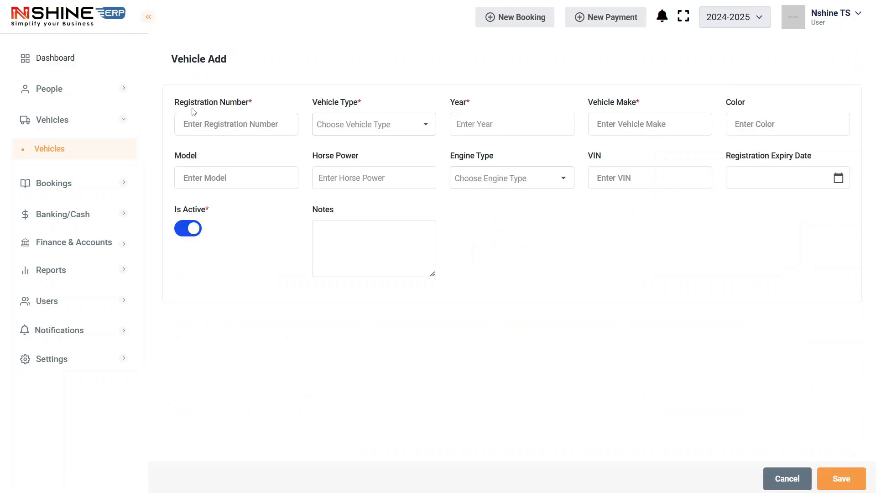
- Enter registration number abc123abc for the new vehicle and set its type to Mini Truck/LCV
{"action": "left_click", "coordinate": [222, 122]}
{"action": "type", "text": "abc123"}
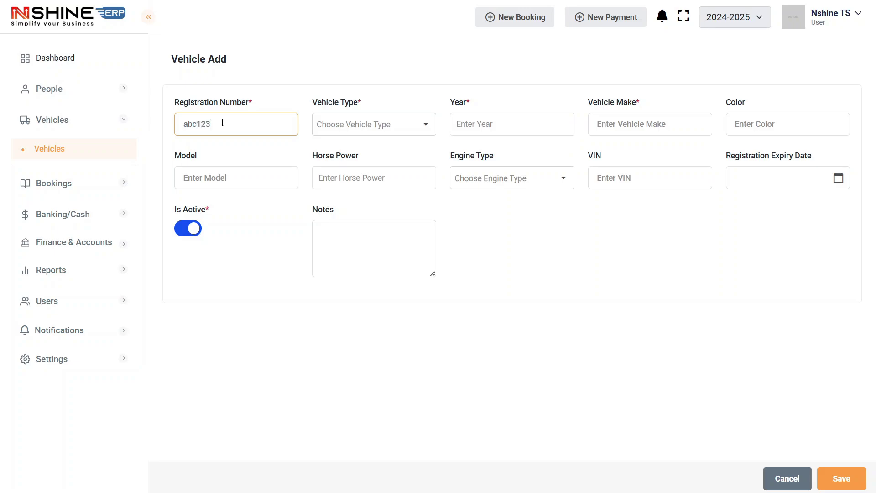
{"action": "type", "text": "abc"}
{"action": "left_click", "coordinate": [355, 131]}
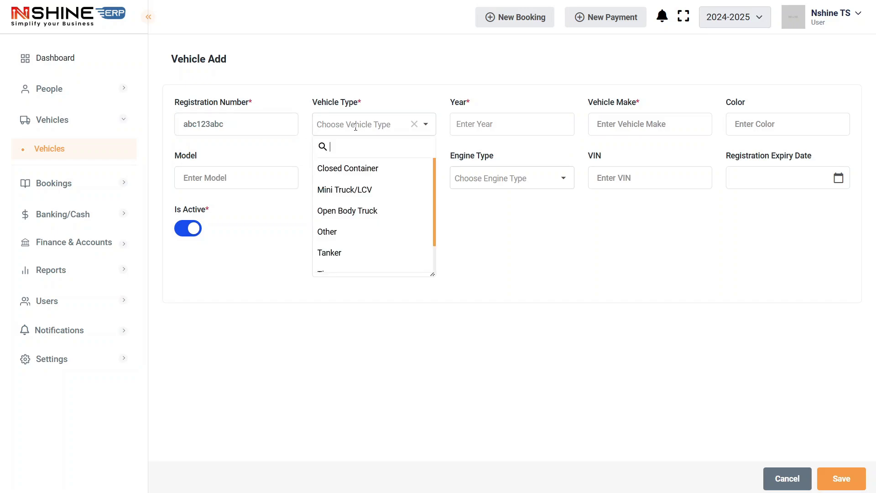
{"action": "scroll", "coordinate": [374, 224], "scroll_direction": "down", "scroll_amount": 1}
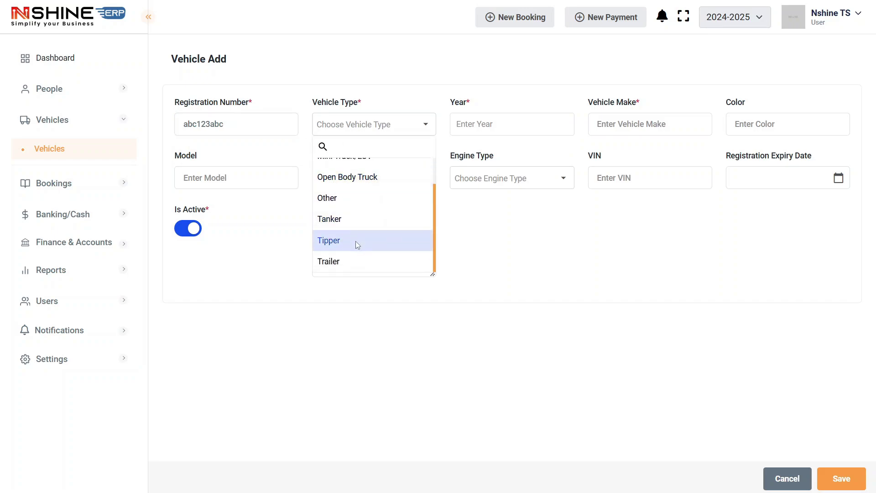
{"action": "scroll", "coordinate": [355, 241], "scroll_direction": "up", "scroll_amount": 1}
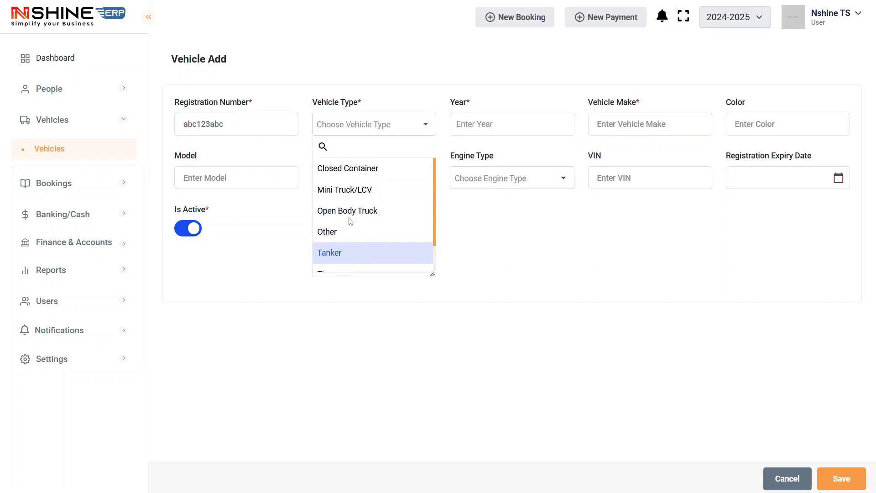
{"action": "left_click", "coordinate": [362, 196]}
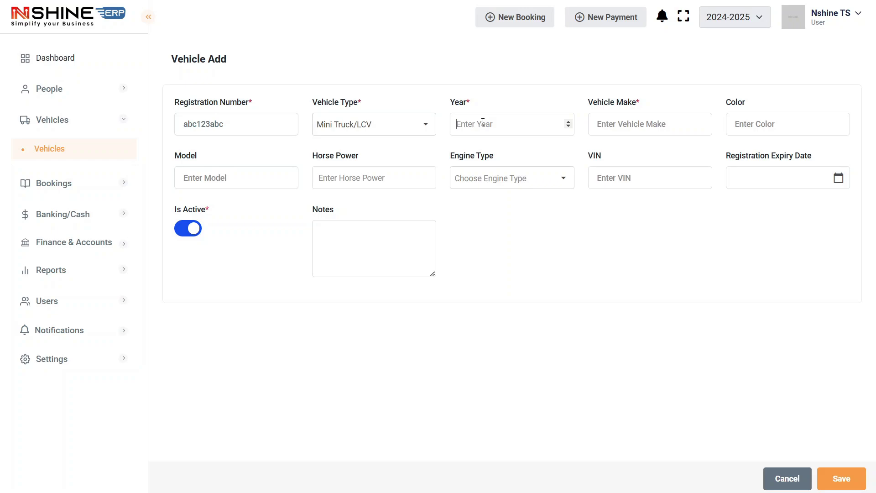
- Set the new vehicle's year to 2023 and its make to TVS
{"action": "type", "text": "2023"}
{"action": "left_click", "coordinate": [612, 130]}
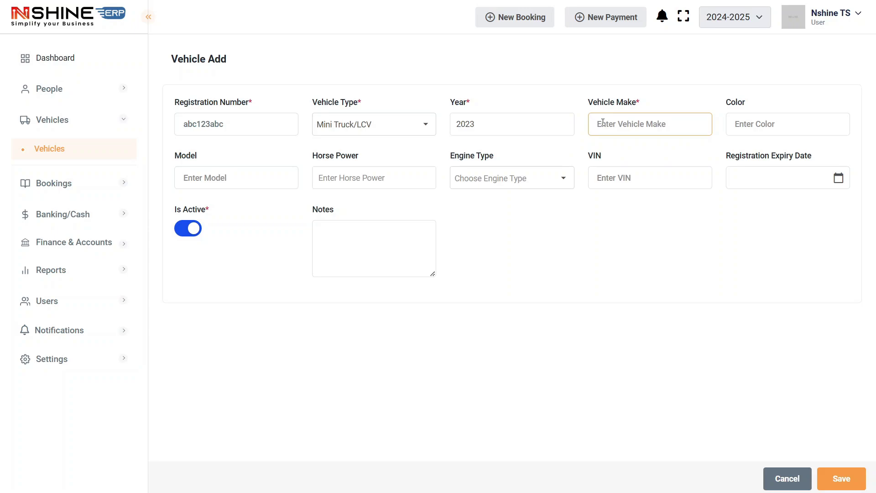
{"action": "type", "text": "TVS"}
- Look over the optional color, model, horse power and engine type fields and the active setting of the new vehicle
{"action": "left_click", "coordinate": [743, 123]}
{"action": "left_click", "coordinate": [231, 186]}
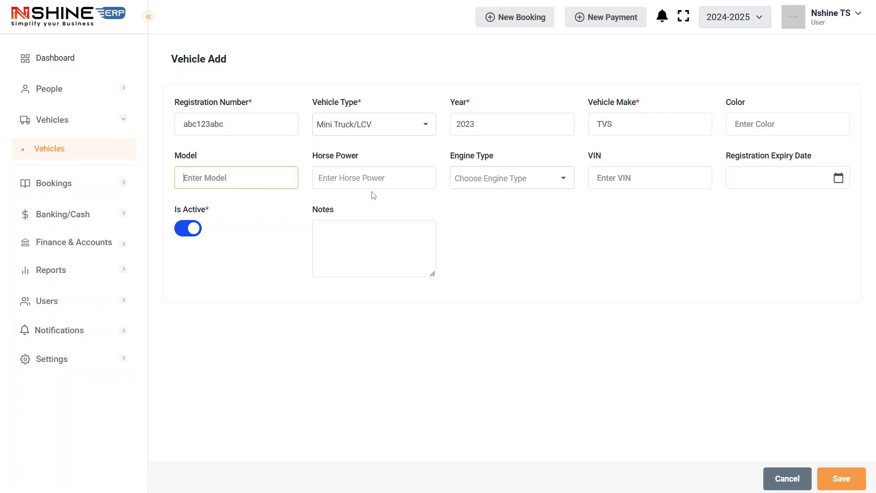
{"action": "left_click", "coordinate": [375, 185]}
{"action": "left_click", "coordinate": [529, 184]}
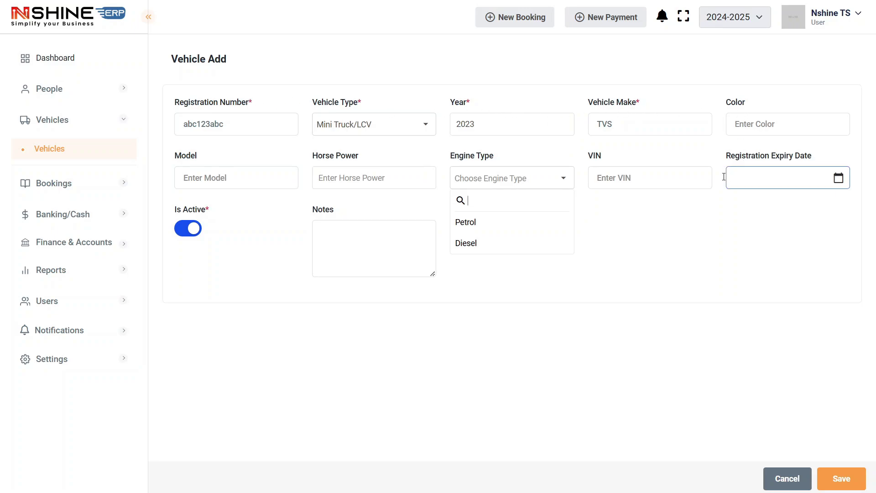
{"action": "left_click", "coordinate": [657, 238]}
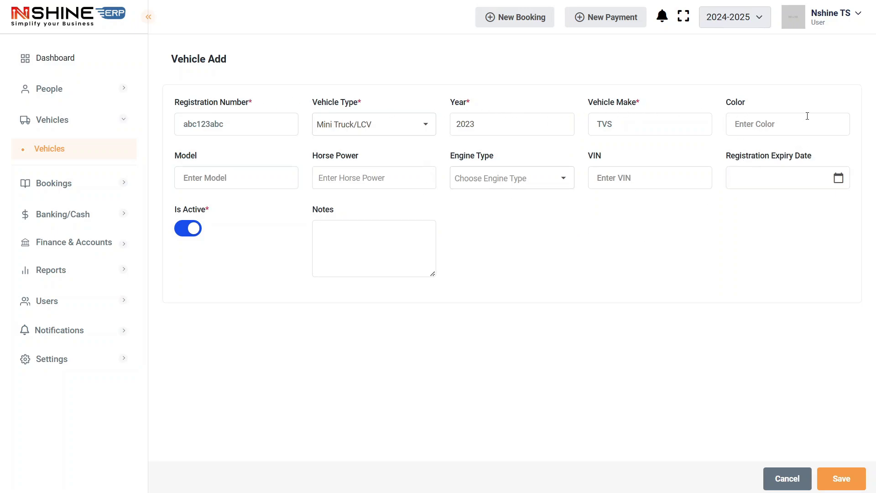
{"action": "left_click", "coordinate": [188, 233]}
{"action": "left_click", "coordinate": [188, 231]}
- Save the new vehicle and check its registration number in the vehicle list
{"action": "left_click", "coordinate": [843, 482]}
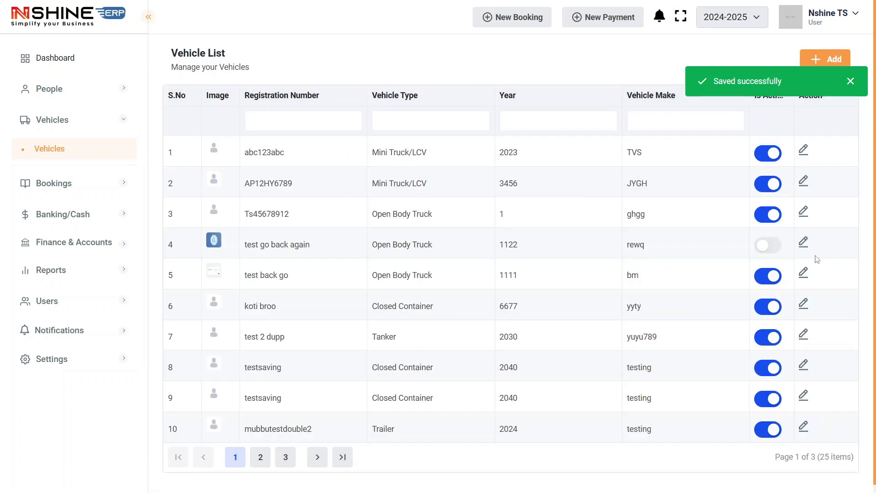
{"action": "left_click_drag", "start_coordinate": [245, 152], "coordinate": [293, 156]}
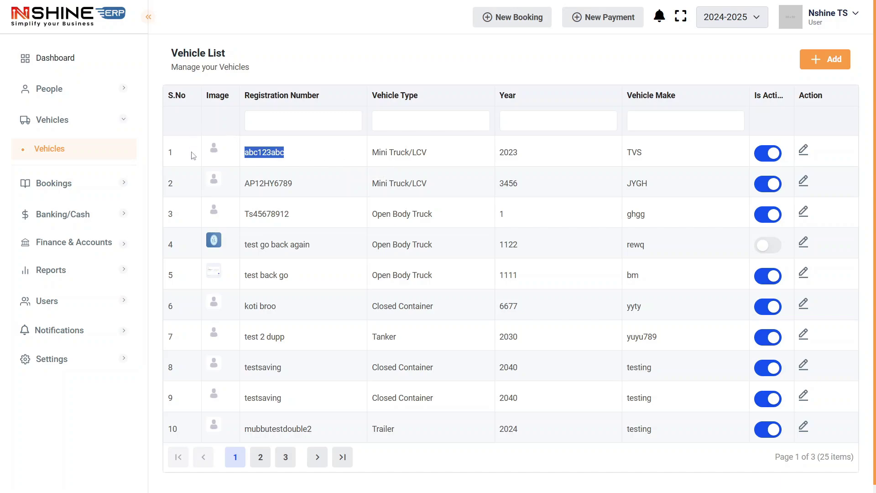
- Start a new driver record from the driver list and enter the driver's first and last name
{"action": "left_click", "coordinate": [112, 99]}
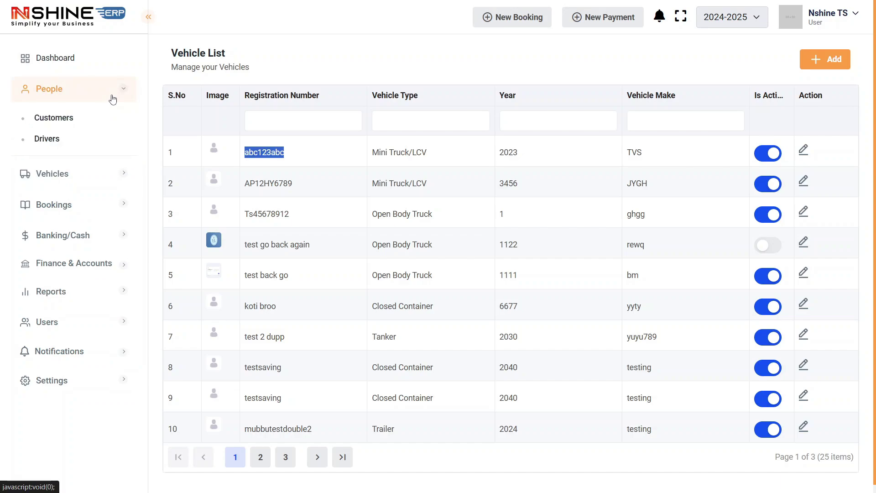
{"action": "left_click", "coordinate": [44, 140]}
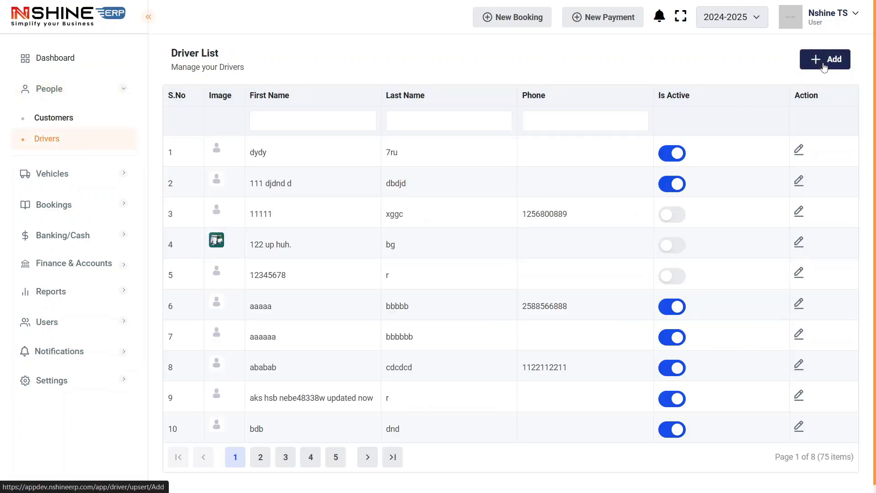
{"action": "left_click", "coordinate": [825, 64]}
{"action": "left_click", "coordinate": [194, 124]}
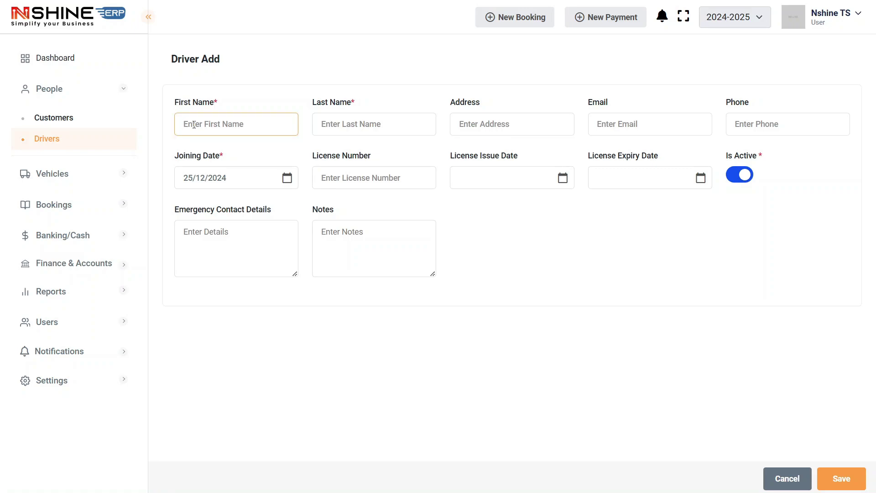
{"action": "type", "text": "ganesh"}
{"action": "left_click", "coordinate": [371, 120]}
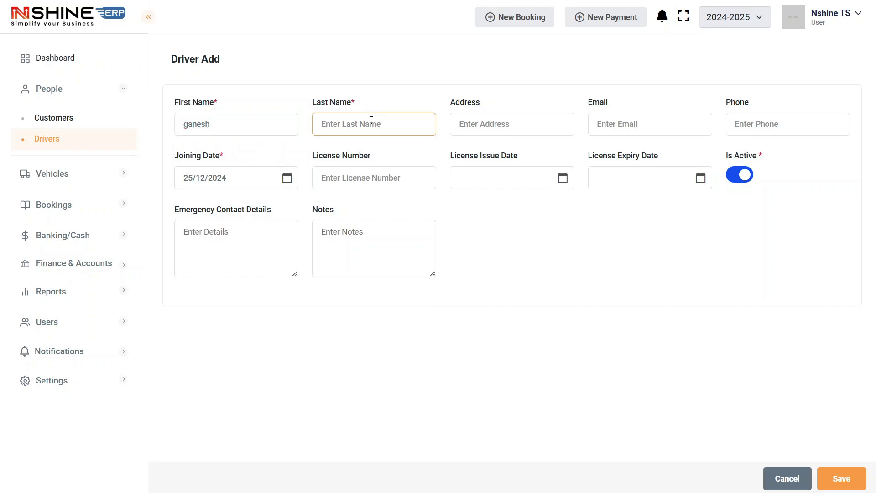
{"action": "type", "text": "ch"}
- Set the new driver's joining date to 01/12/2024, leaving the address blank
{"action": "left_click", "coordinate": [502, 128]}
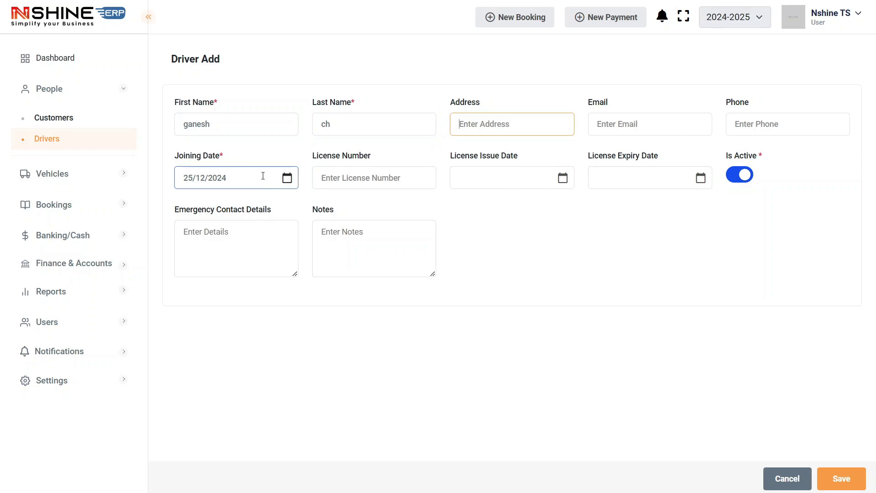
{"action": "left_click", "coordinate": [286, 179]}
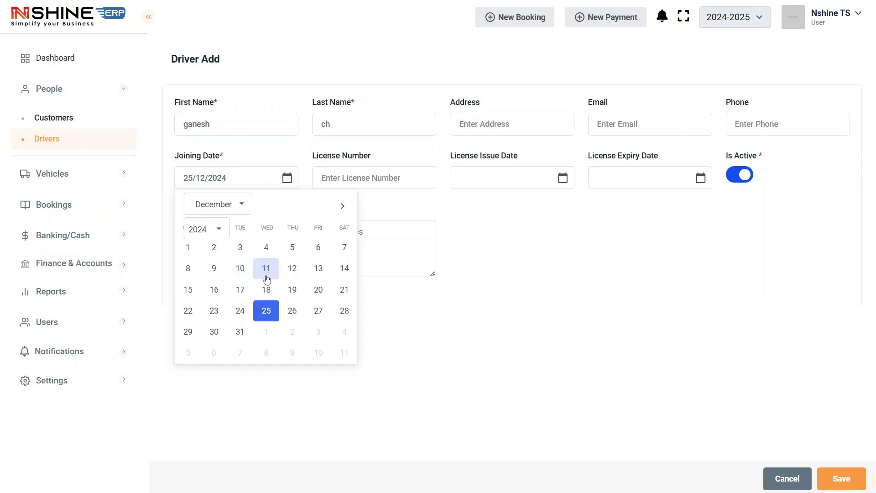
{"action": "left_click", "coordinate": [187, 248]}
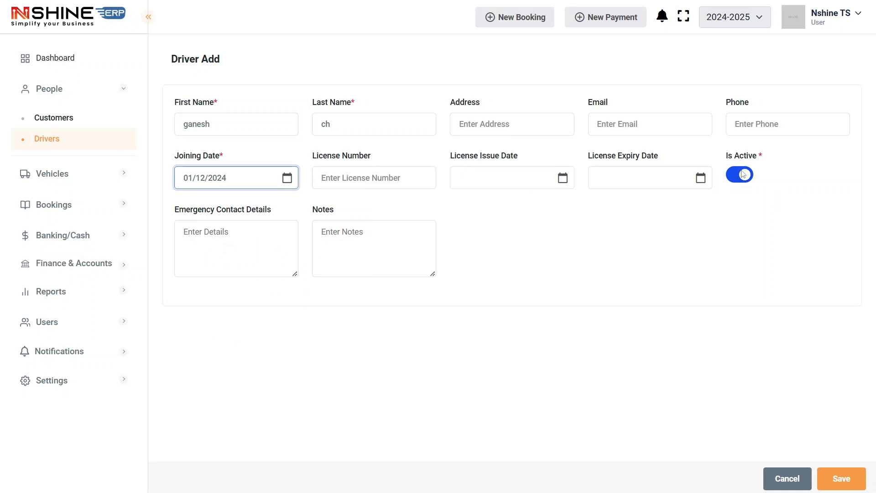
- Save the new driver with the license number, emergency contact details and notes left blank
{"action": "left_click", "coordinate": [206, 250]}
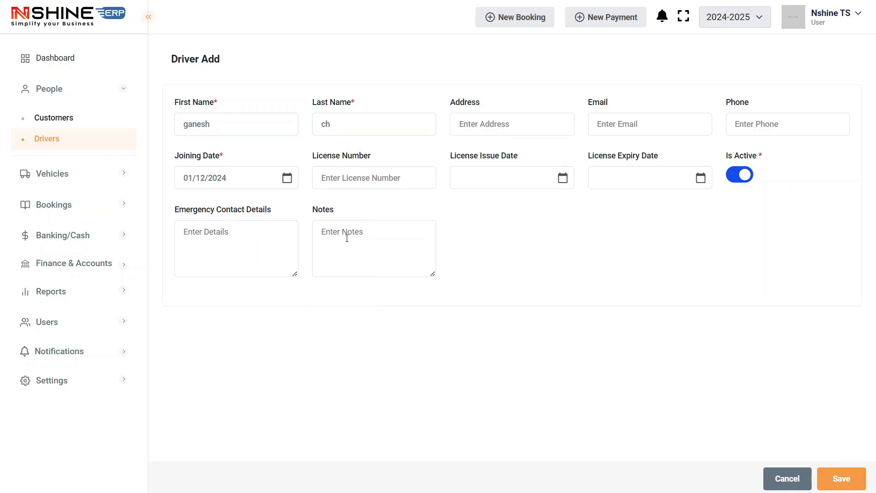
{"action": "left_click", "coordinate": [367, 184]}
{"action": "left_click", "coordinate": [363, 248]}
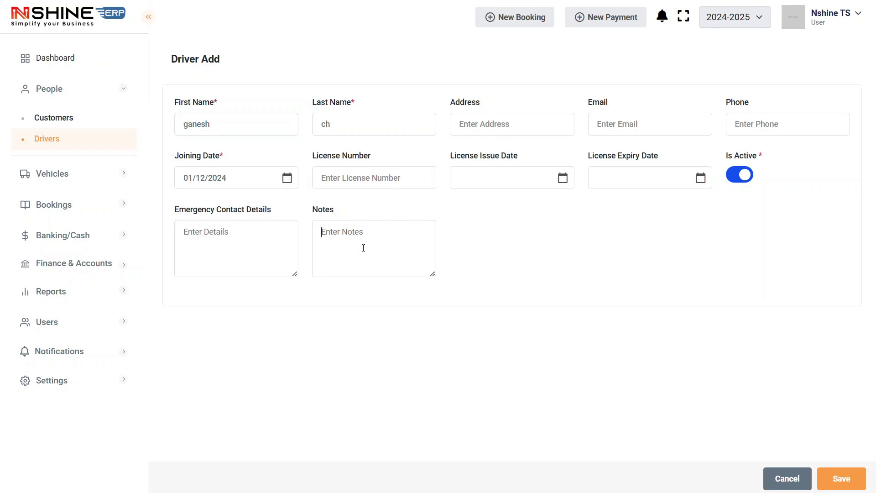
{"action": "left_click", "coordinate": [201, 255]}
{"action": "left_click", "coordinate": [843, 487]}
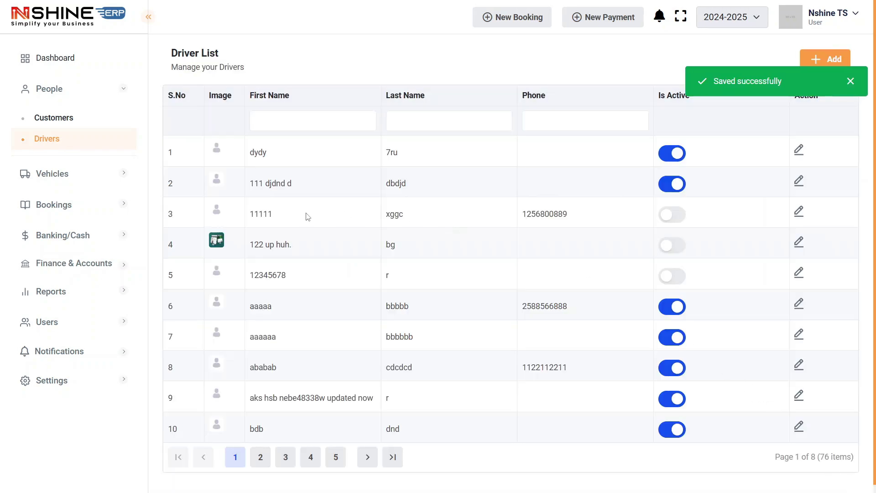
- Filter the driver list by the new driver's first name and open that driver's record for editing
{"action": "left_click", "coordinate": [311, 122]}
{"action": "type", "text": "gane"}
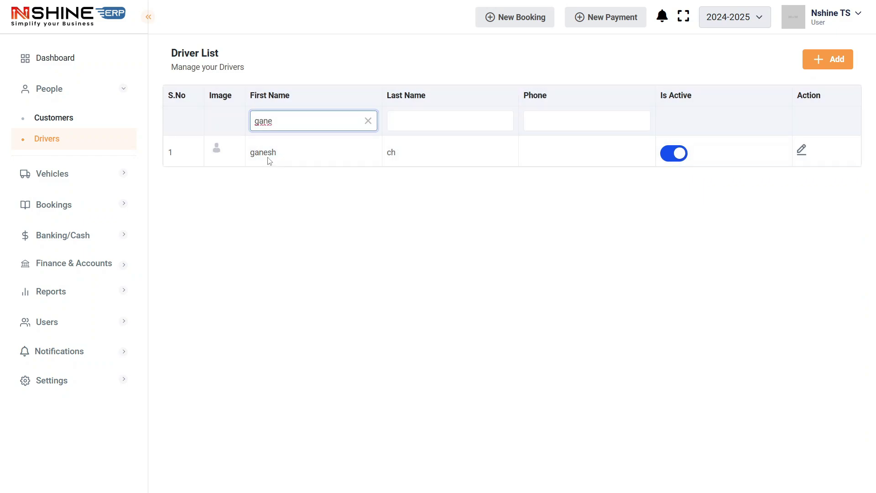
{"action": "left_click", "coordinate": [802, 150]}
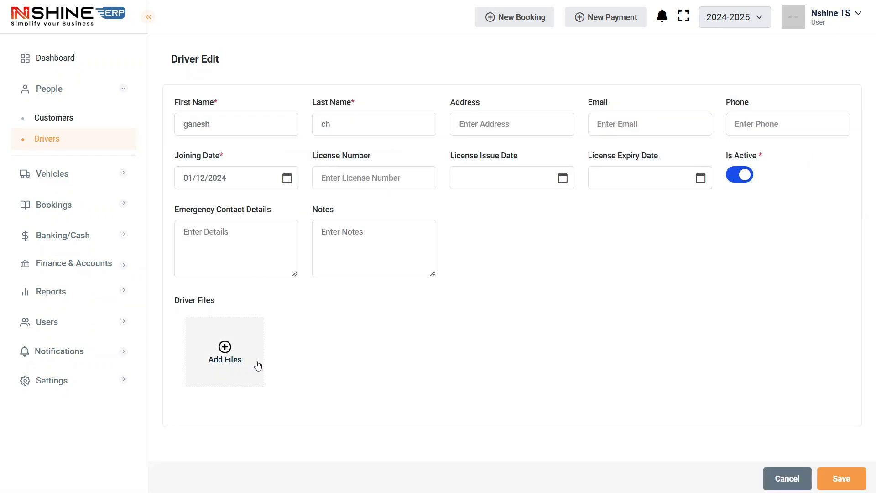
- Upload the Favicon PNG logo with the Santa hat from Downloads to the driver's files and save the record
{"action": "left_click_drag", "start_coordinate": [180, 302], "coordinate": [218, 302]}
{"action": "left_click", "coordinate": [262, 314]}
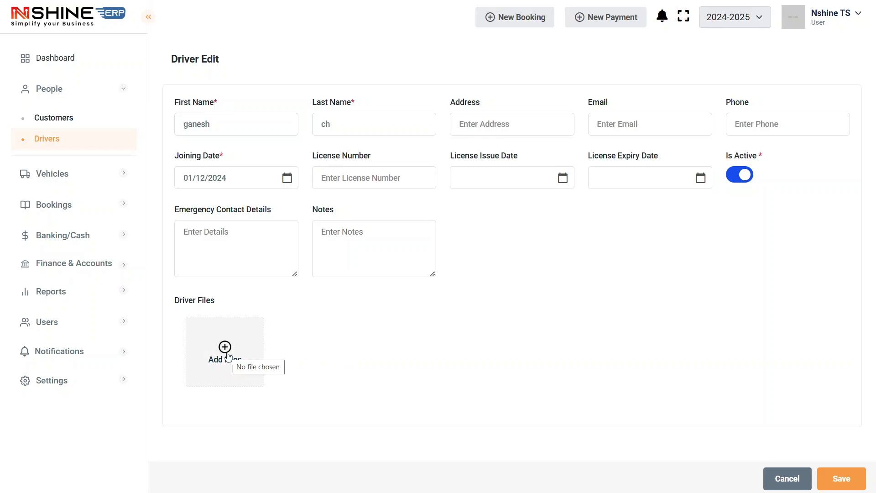
{"action": "left_click", "coordinate": [213, 386]}
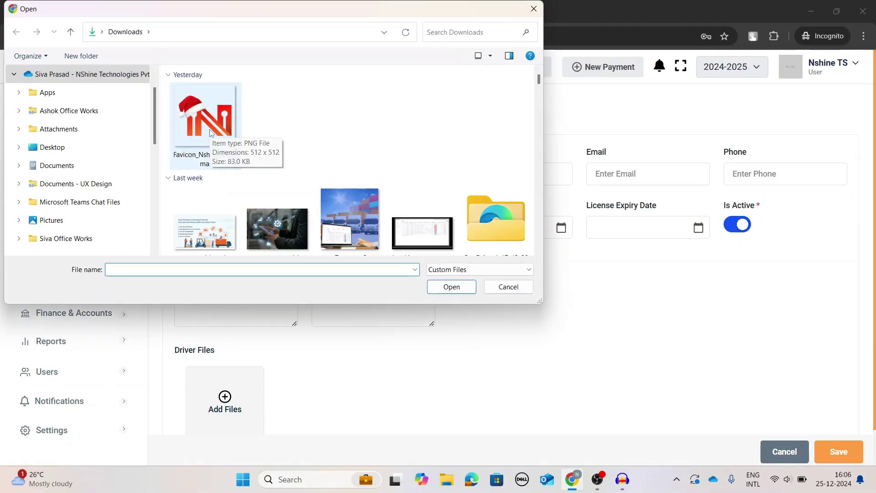
{"action": "left_click", "coordinate": [210, 133]}
{"action": "left_click", "coordinate": [449, 287]}
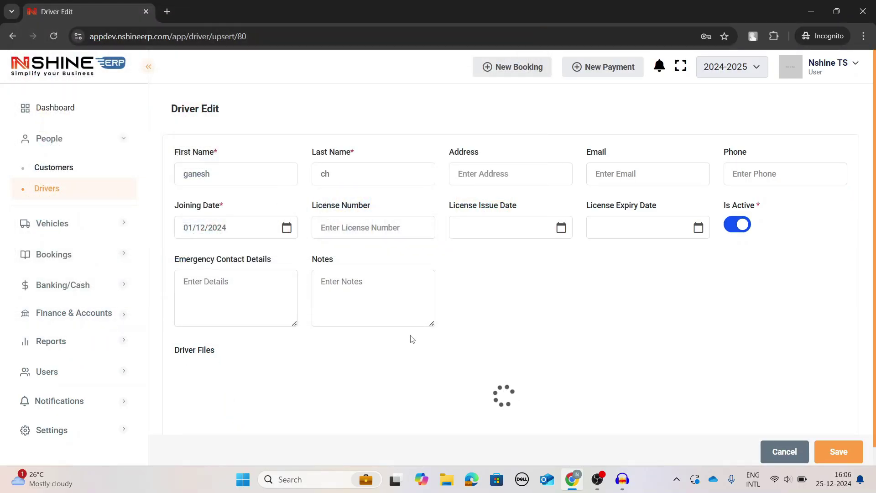
{"action": "scroll", "coordinate": [413, 339], "scroll_direction": "down", "scroll_amount": 2}
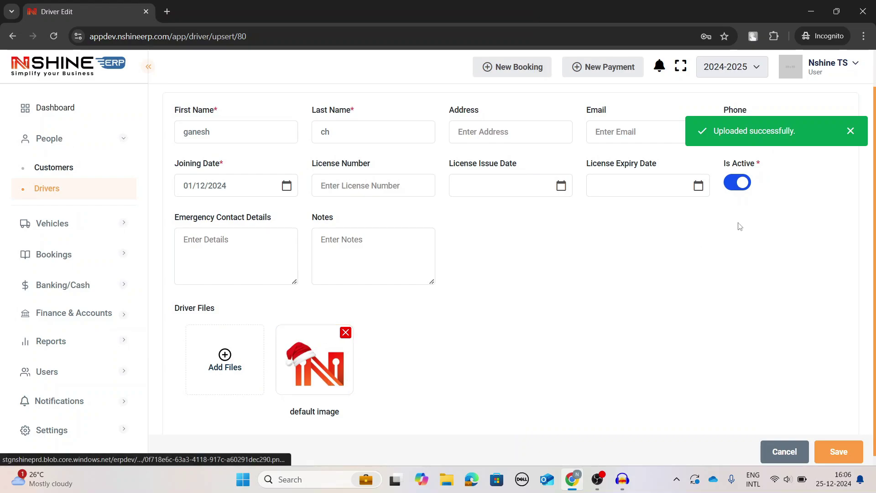
{"action": "left_click", "coordinate": [838, 452]}
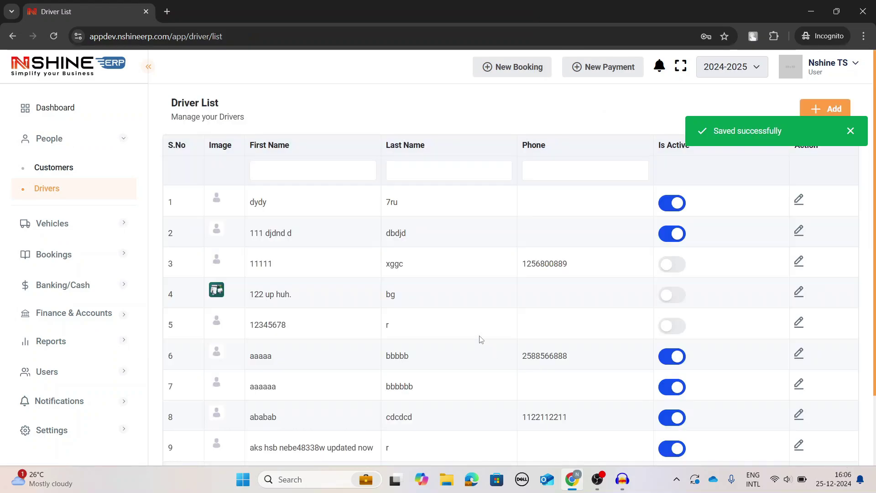
- Find the driver by first name again, check the uploaded image in the record, and close it without saving
{"action": "left_click", "coordinate": [329, 177]}
{"action": "type", "text": "g"}
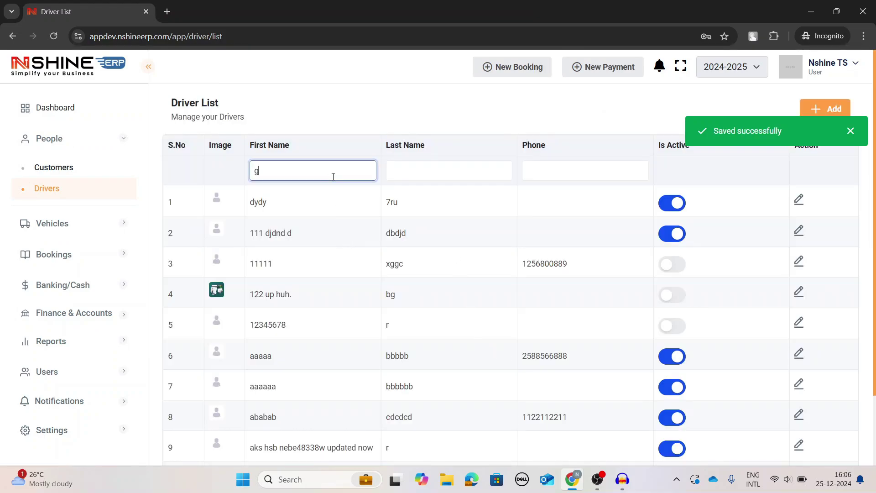
{"action": "type", "text": "anes"}
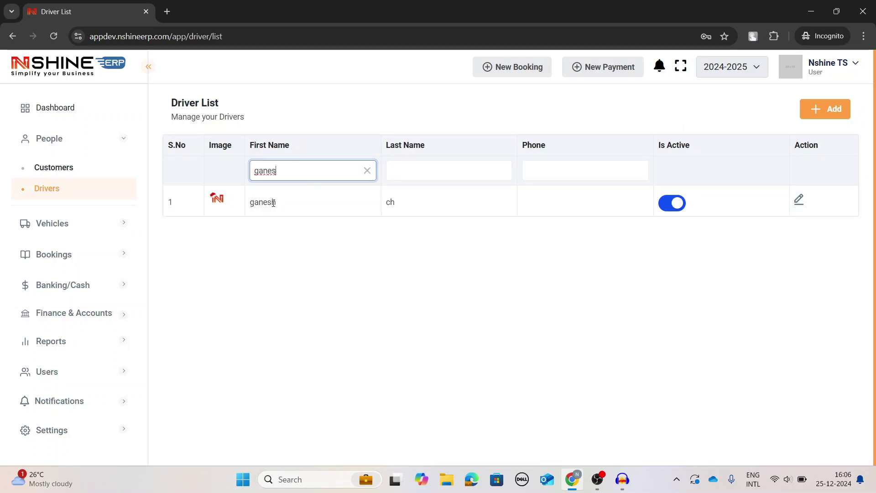
{"action": "left_click", "coordinate": [799, 203]}
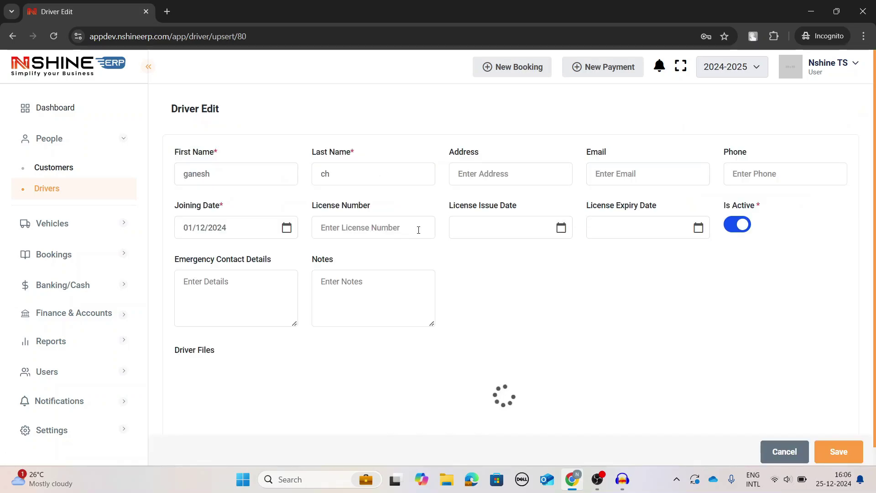
{"action": "scroll", "coordinate": [418, 229], "scroll_direction": "down", "scroll_amount": 1}
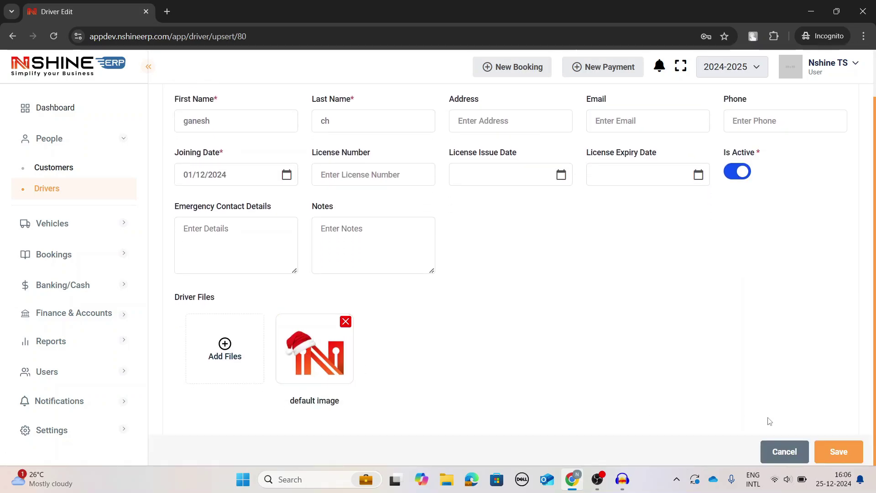
{"action": "left_click", "coordinate": [783, 452]}
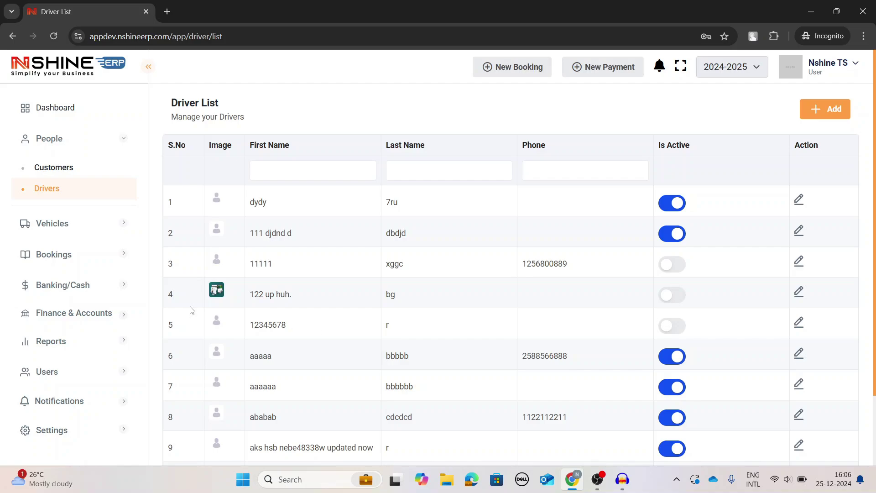
- Start a new customer record from the customer list and enter the customer's name
{"action": "left_click", "coordinate": [82, 171]}
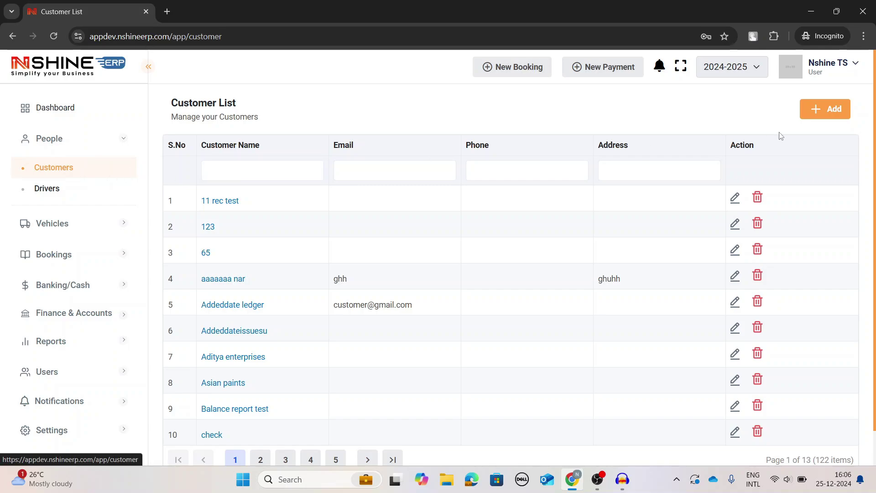
{"action": "left_click", "coordinate": [824, 110]}
{"action": "left_click", "coordinate": [258, 171]}
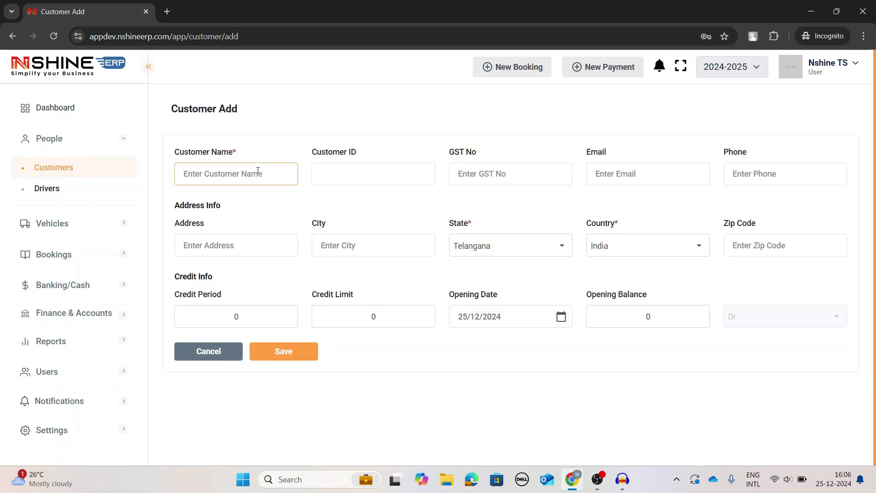
{"action": "type", "text": "narendra"}
{"action": "key", "text": "ctrl+a"}
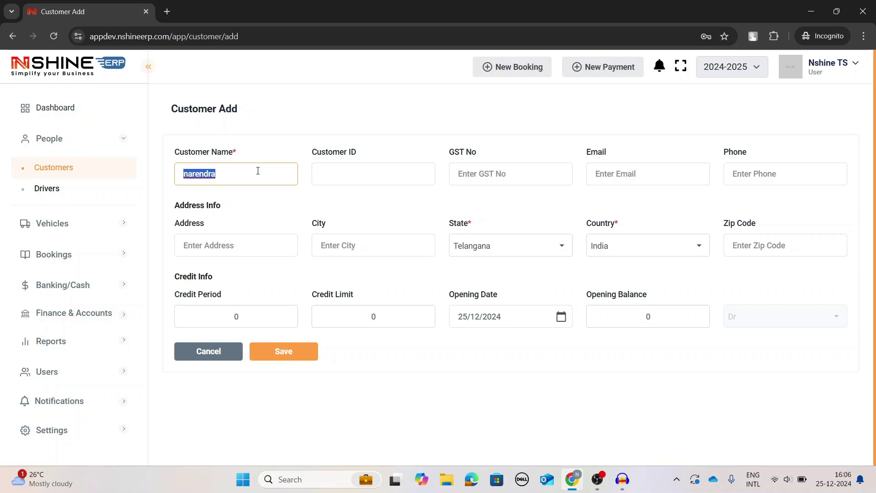
- Look over the new customer's ID, GST number, email and phone fields, plus the credit period, credit limit and opening balance
{"action": "left_click", "coordinate": [362, 176]}
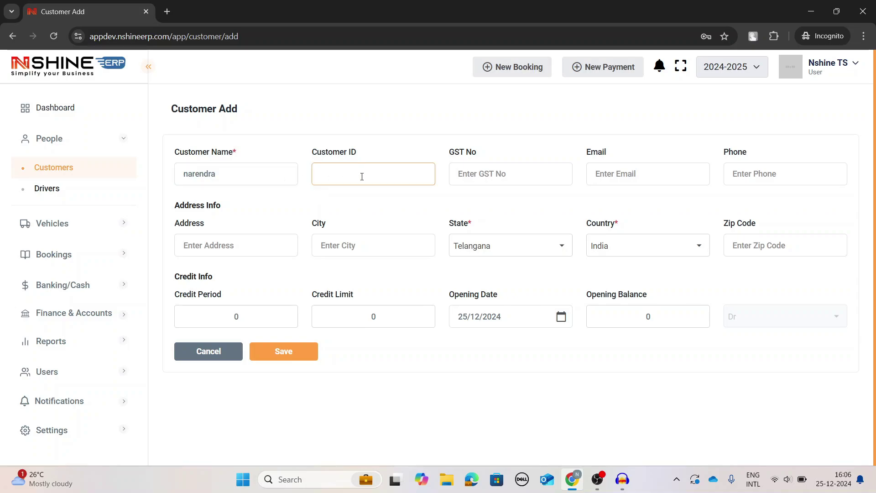
{"action": "left_click", "coordinate": [537, 177]}
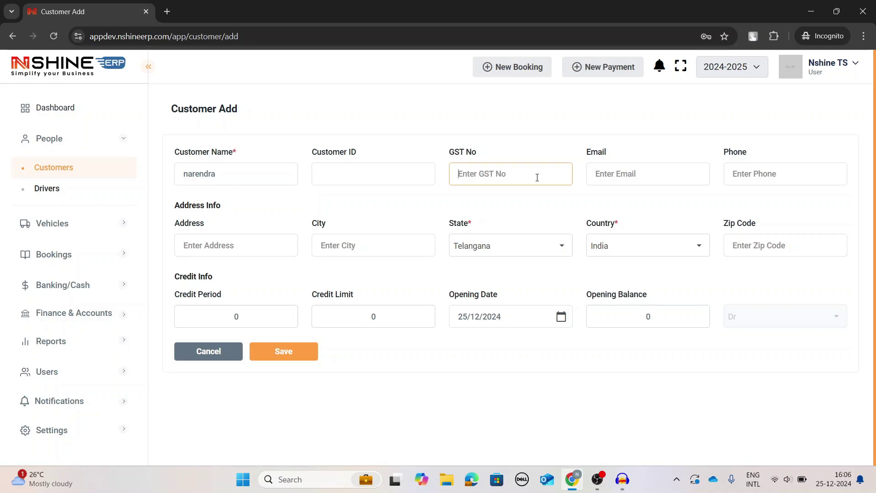
{"action": "left_click", "coordinate": [597, 178]}
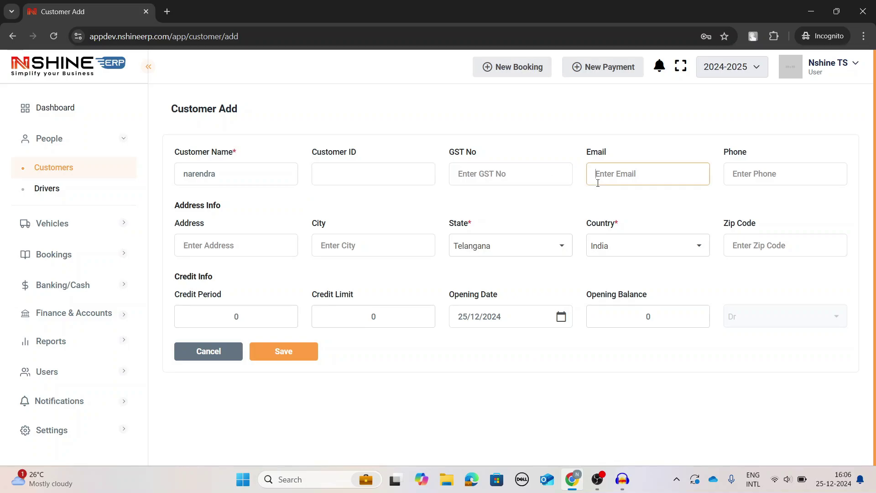
{"action": "left_click", "coordinate": [753, 176]}
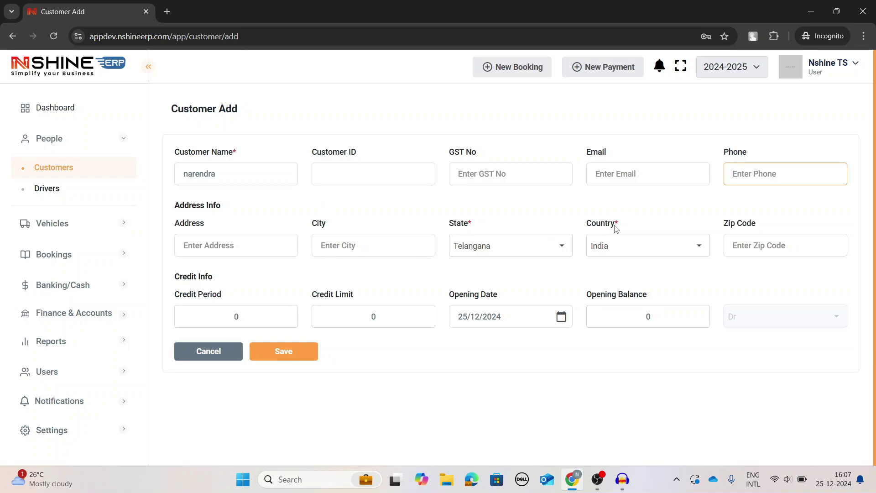
{"action": "left_click", "coordinate": [229, 316]}
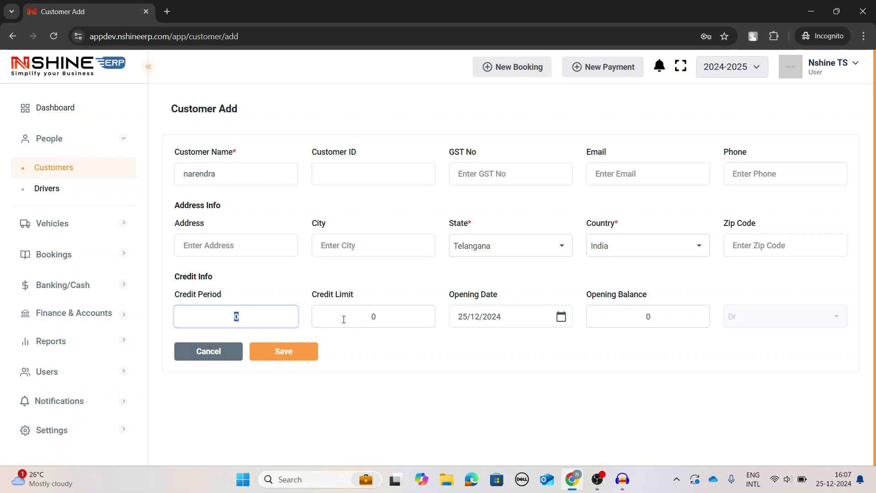
{"action": "left_click", "coordinate": [344, 319]}
{"action": "left_click", "coordinate": [674, 318]}
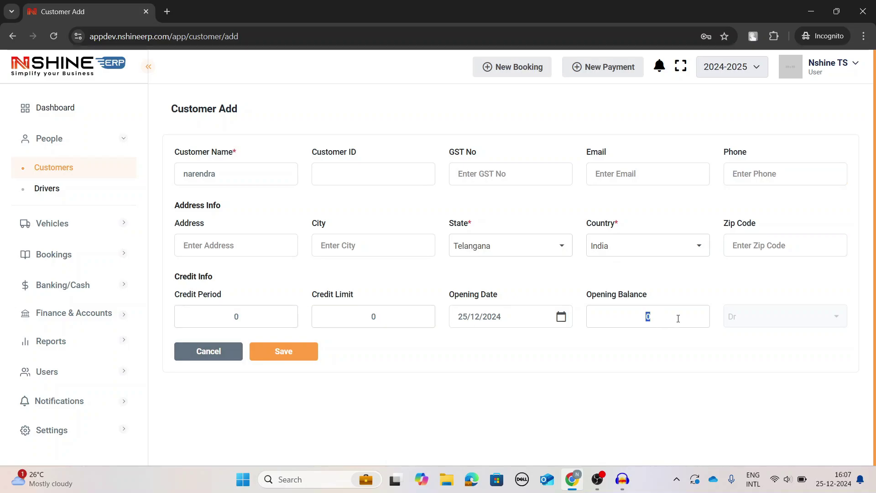
{"action": "double_click", "coordinate": [615, 294]}
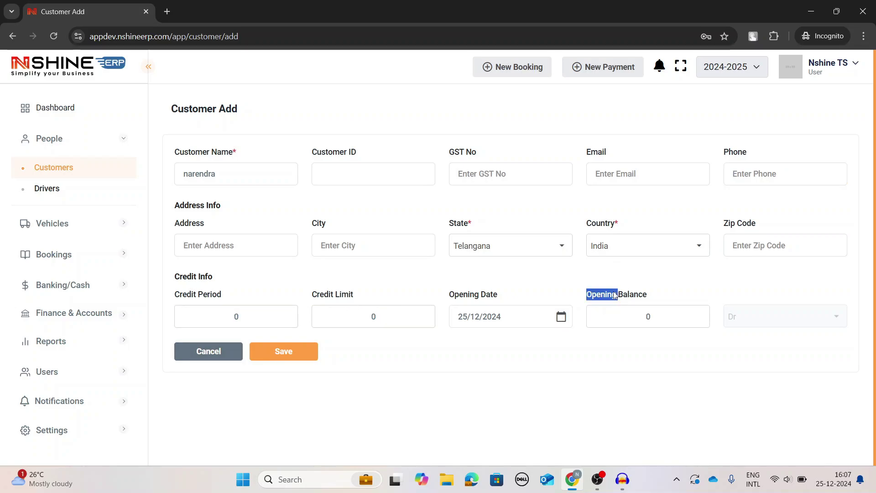
{"action": "left_click", "coordinate": [648, 299]}
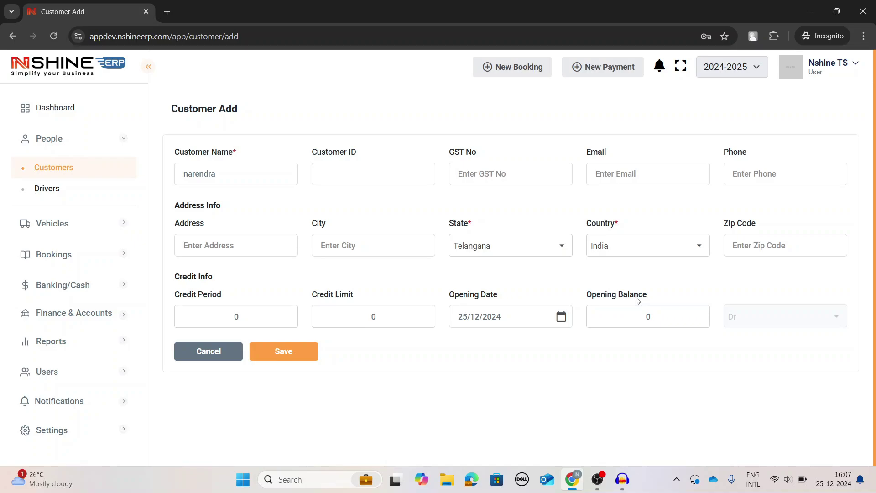
{"action": "left_click_drag", "start_coordinate": [657, 317], "coordinate": [626, 317]}
- Set the new customer's opening balance to 500
{"action": "double_click", "coordinate": [245, 184]}
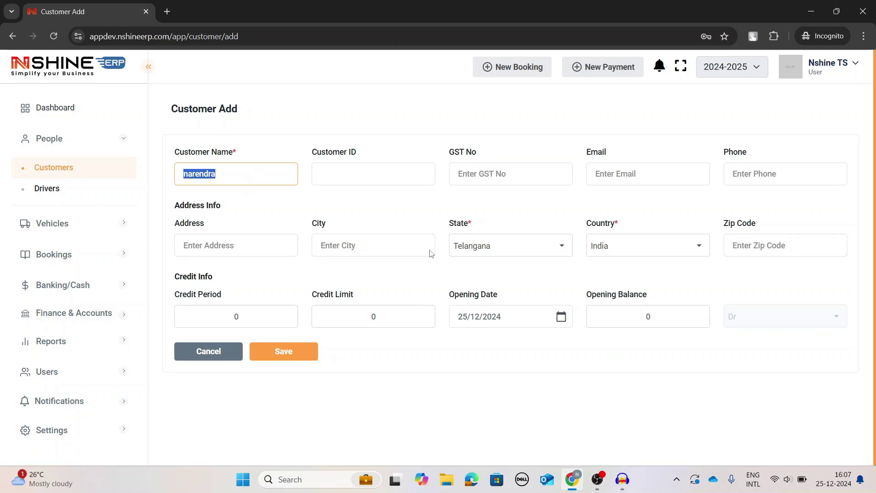
{"action": "double_click", "coordinate": [690, 321]}
{"action": "type", "text": "500"}
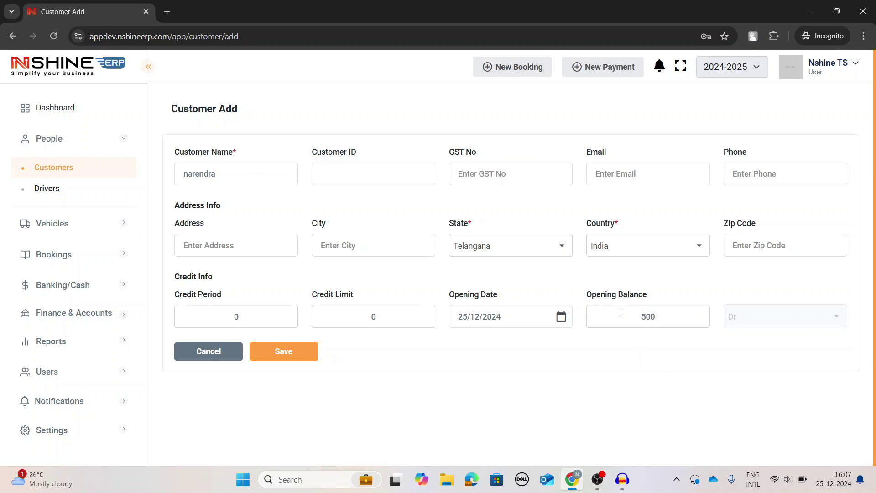
- Save the new customer, find them by name in the customer list and open their record
{"action": "left_click", "coordinate": [272, 356]}
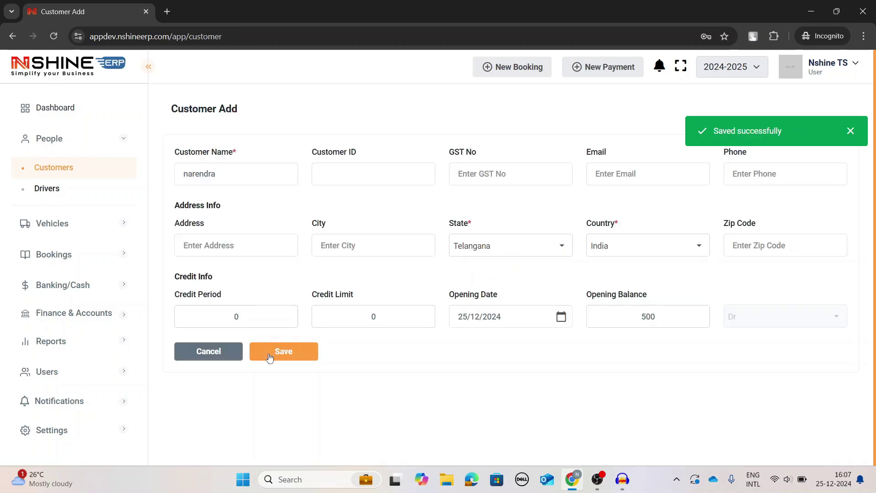
{"action": "left_click", "coordinate": [225, 166]}
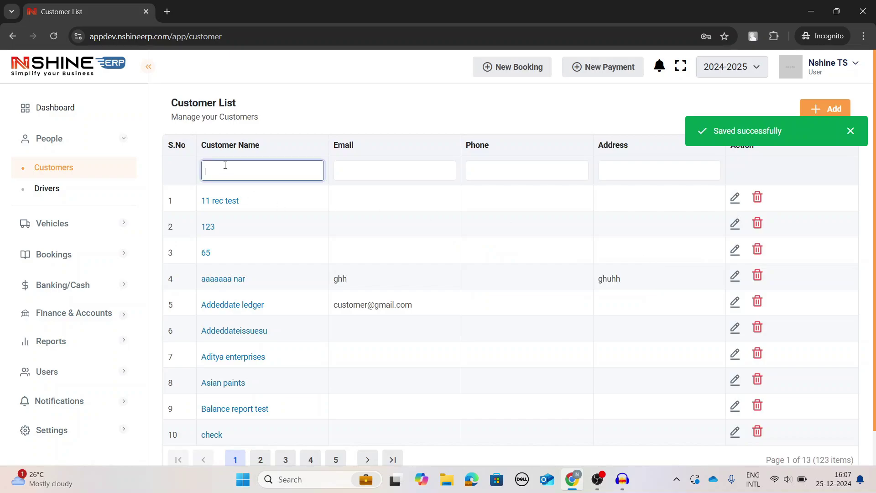
{"action": "type", "text": "nare"}
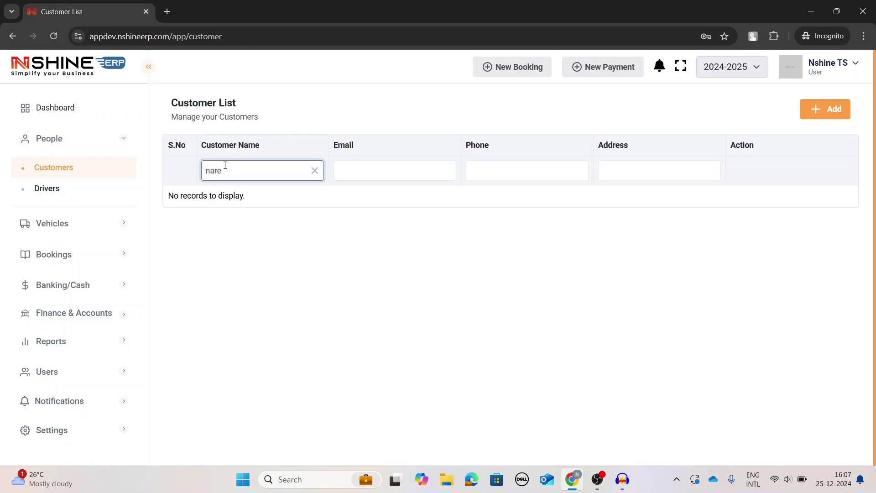
{"action": "left_click", "coordinate": [220, 201]}
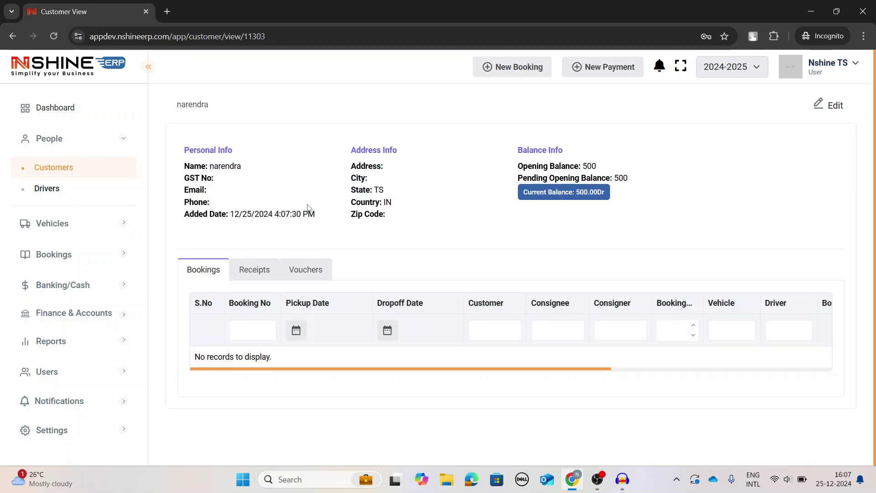
- Review the customer's personal and balance info, plus the receipts, vouchers and bookings sections of the record
{"action": "double_click", "coordinate": [225, 166]}
{"action": "left_click_drag", "start_coordinate": [234, 214], "coordinate": [413, 195]}
{"action": "left_click", "coordinate": [504, 193]}
{"action": "left_click_drag", "start_coordinate": [638, 178], "coordinate": [616, 174]}
{"action": "left_click", "coordinate": [254, 277]}
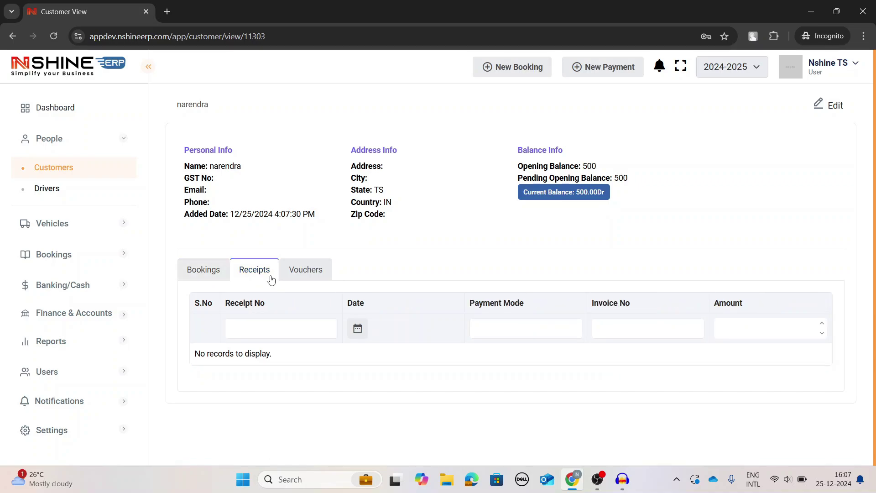
{"action": "left_click", "coordinate": [303, 274]}
{"action": "left_click", "coordinate": [224, 275]}
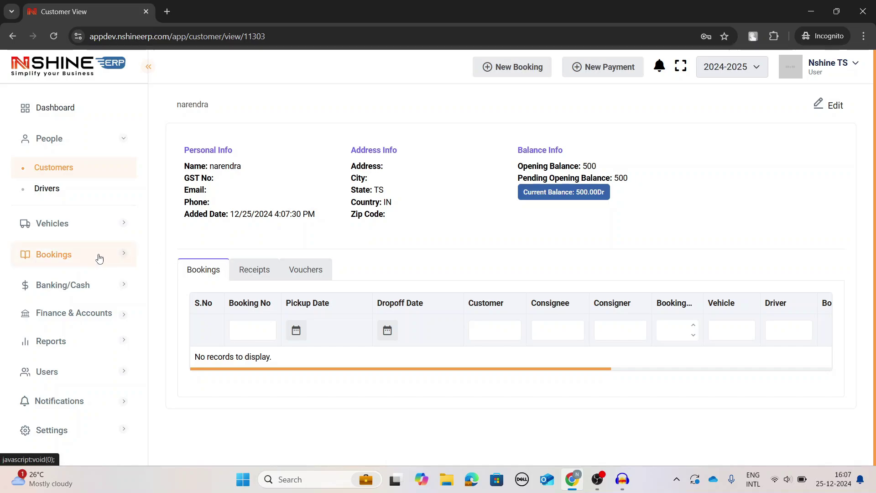
- Start a new booking from the booking list, leaving the booking number blank
{"action": "left_click", "coordinate": [45, 254]}
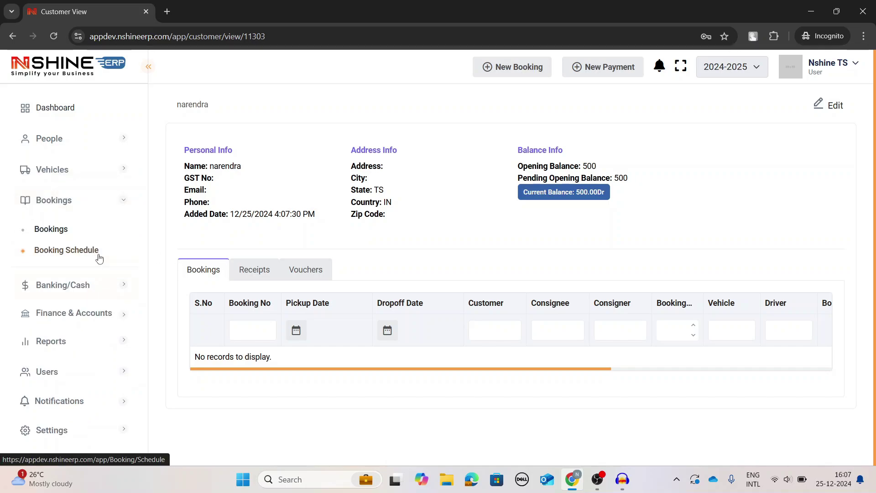
{"action": "left_click", "coordinate": [57, 234]}
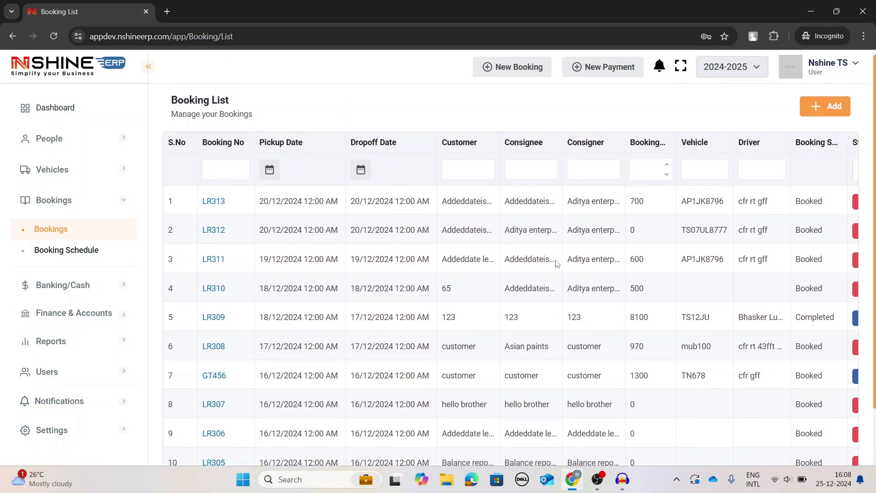
{"action": "left_click", "coordinate": [806, 119]}
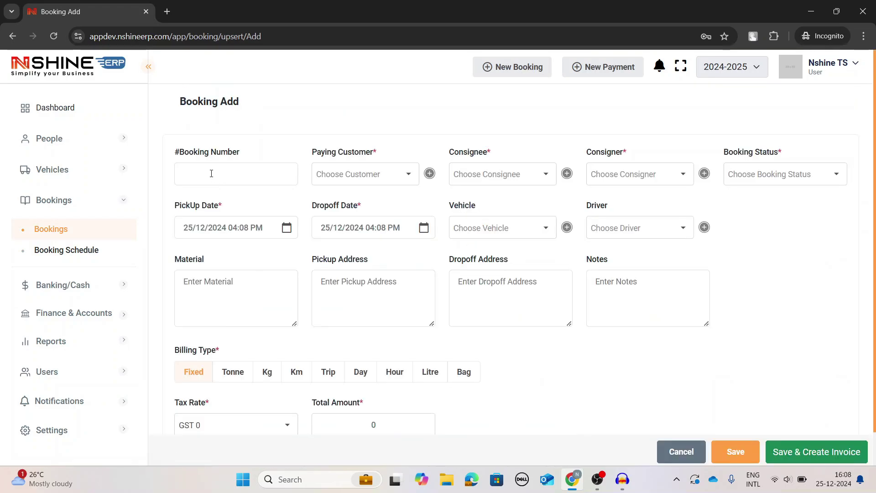
{"action": "left_click", "coordinate": [211, 173]}
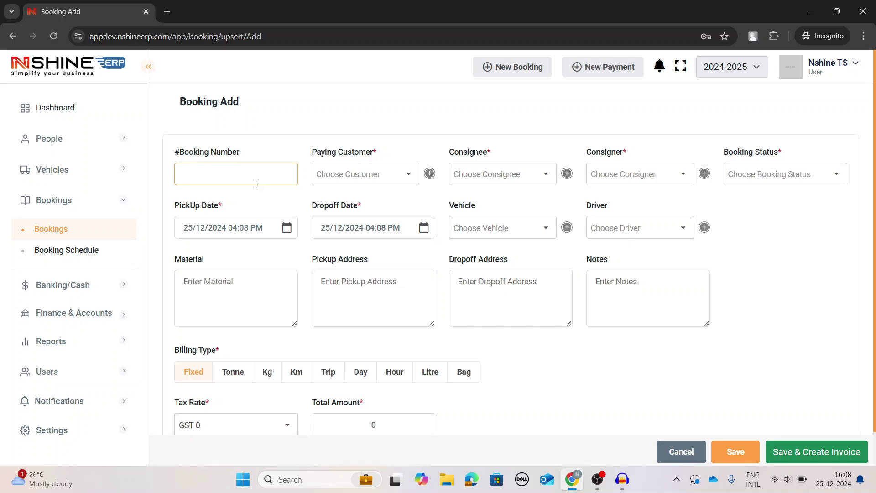
{"action": "left_click", "coordinate": [264, 148]}
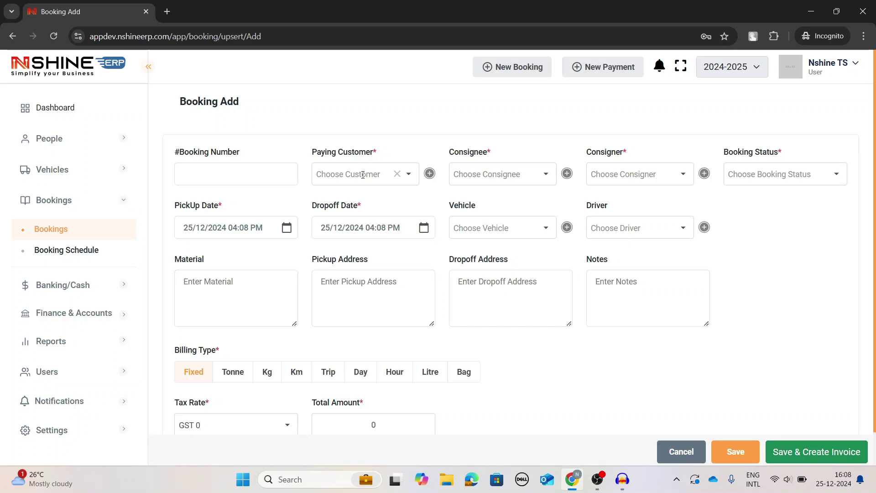
- Search for the newly added customer by name and choose them as the booking's paying customer
{"action": "left_click", "coordinate": [363, 175]}
{"action": "type", "text": "nare"}
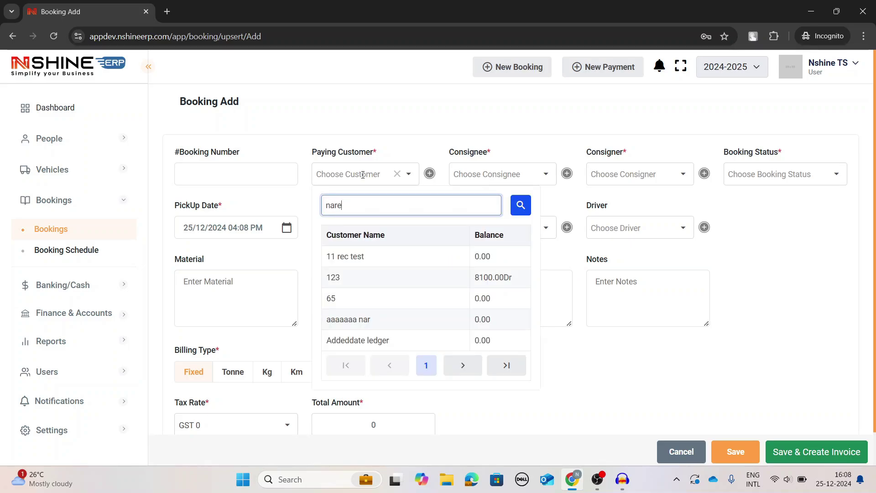
{"action": "type", "text": "n"}
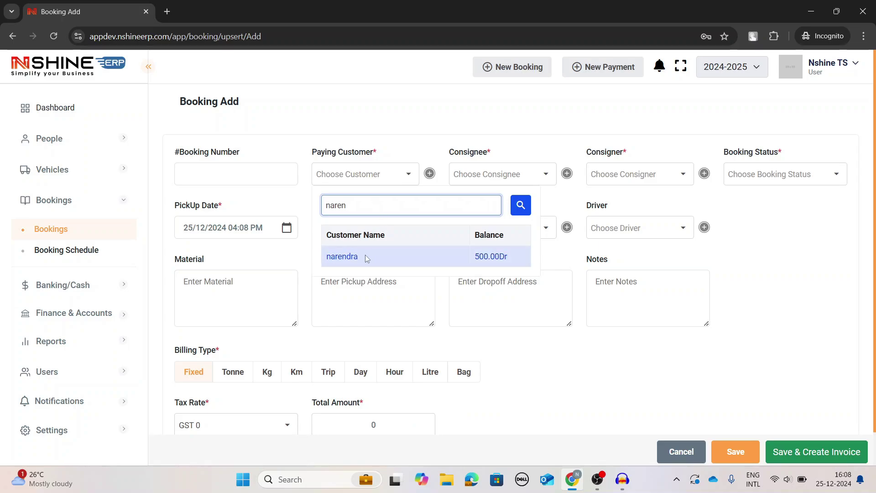
{"action": "left_click", "coordinate": [366, 259]}
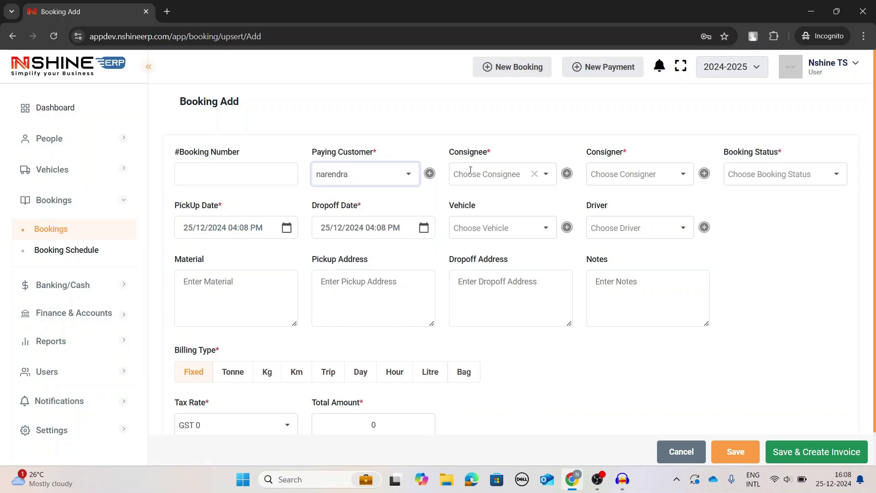
- Choose Addeddate ledger as the booking's consignee and Nshine Enterprises as the consigner
{"action": "left_click", "coordinate": [505, 177]}
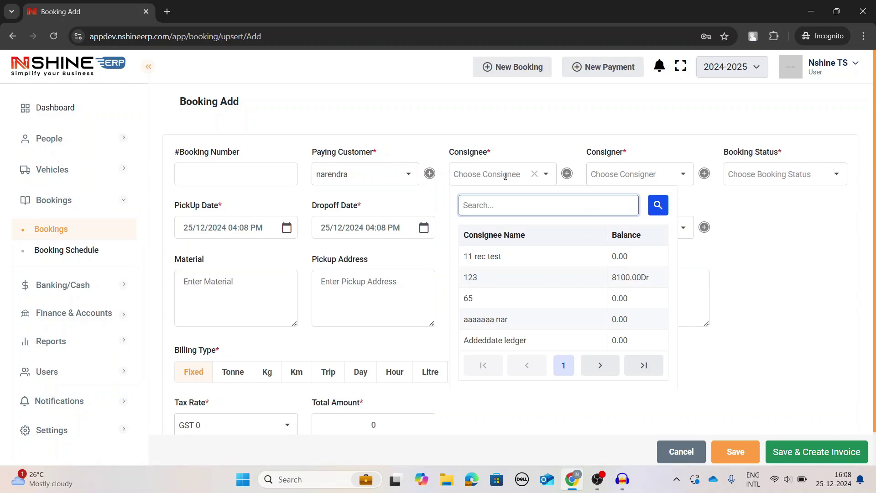
{"action": "left_click", "coordinate": [490, 340]}
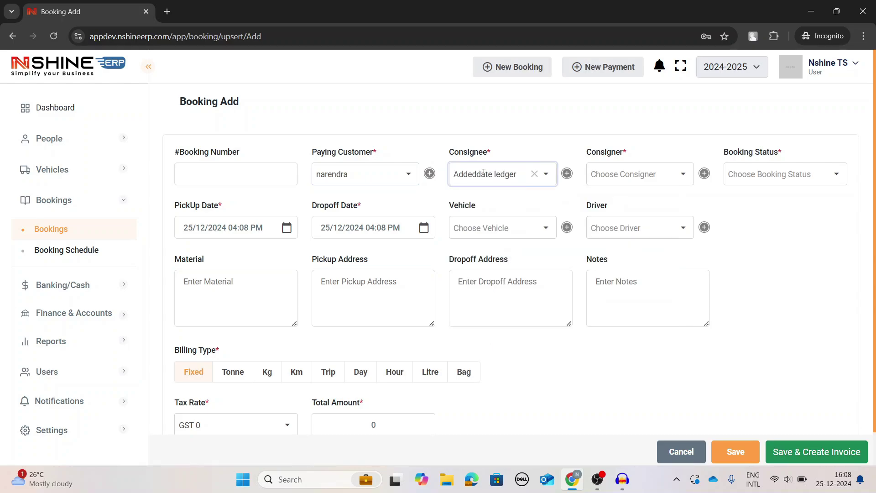
{"action": "left_click", "coordinate": [651, 177]}
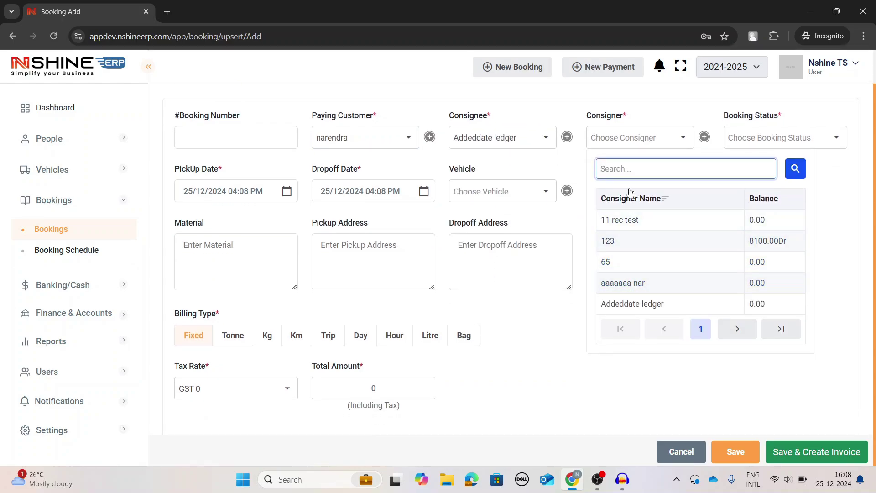
{"action": "type", "text": "nshi"}
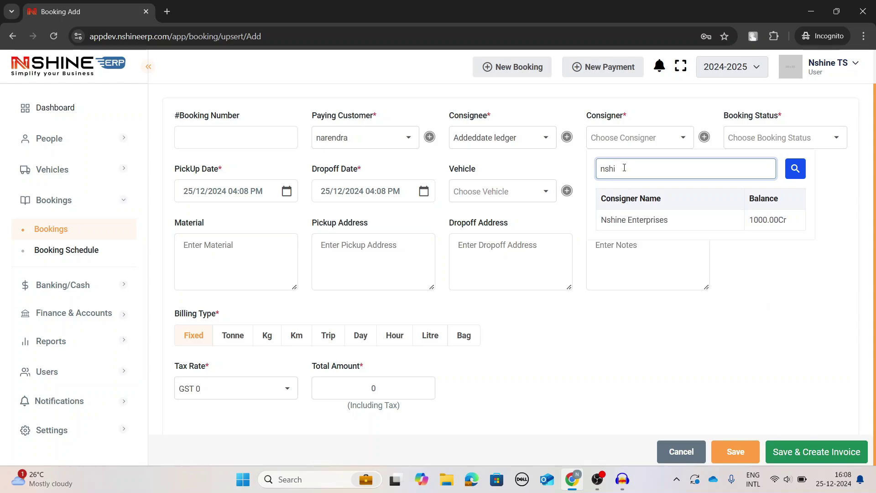
{"action": "left_click", "coordinate": [646, 220]}
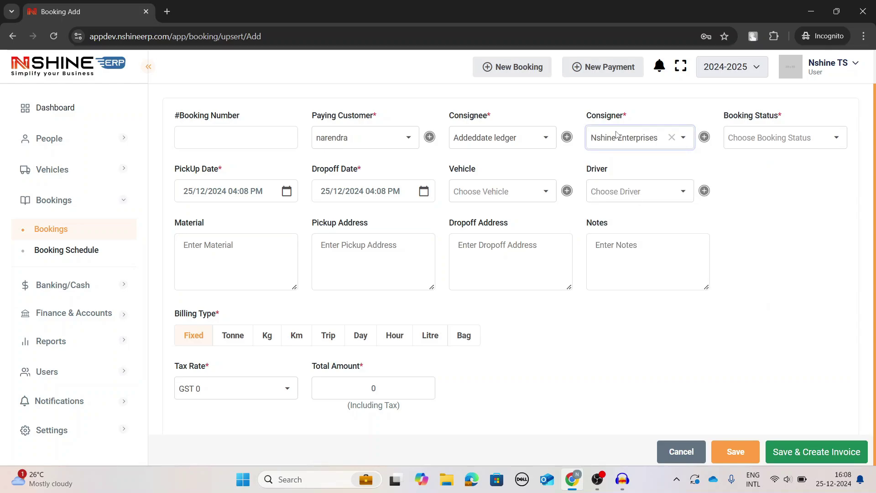
{"action": "scroll", "coordinate": [614, 146], "scroll_direction": "up", "scroll_amount": 1}
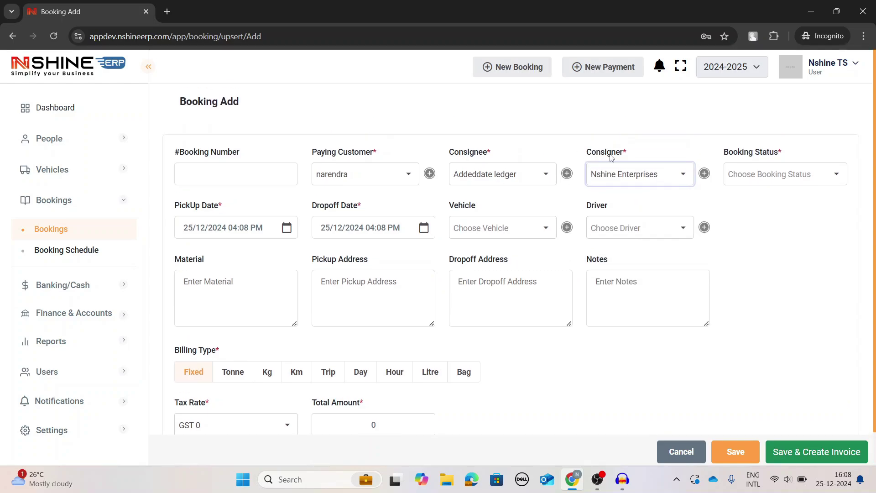
- Set the booking status to Booked, with pickup on 28/12/2024 and dropoff on 31/12/2024
{"action": "left_click", "coordinate": [755, 172]}
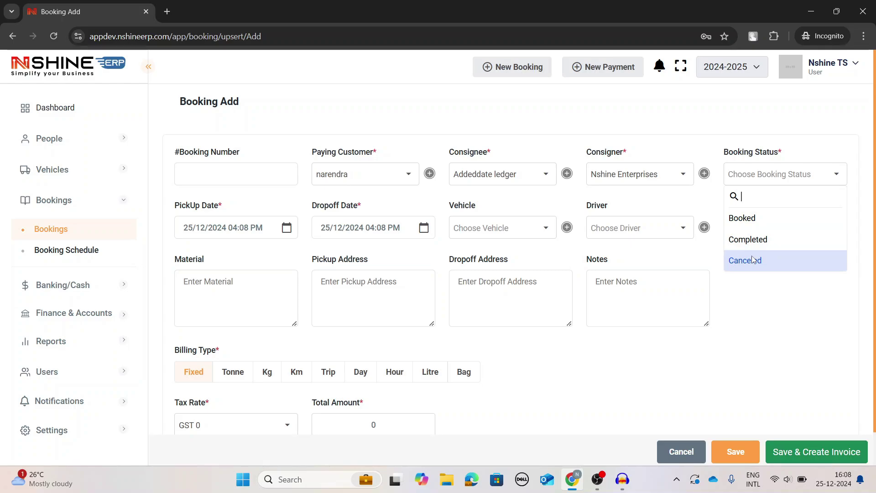
{"action": "left_click", "coordinate": [770, 227]}
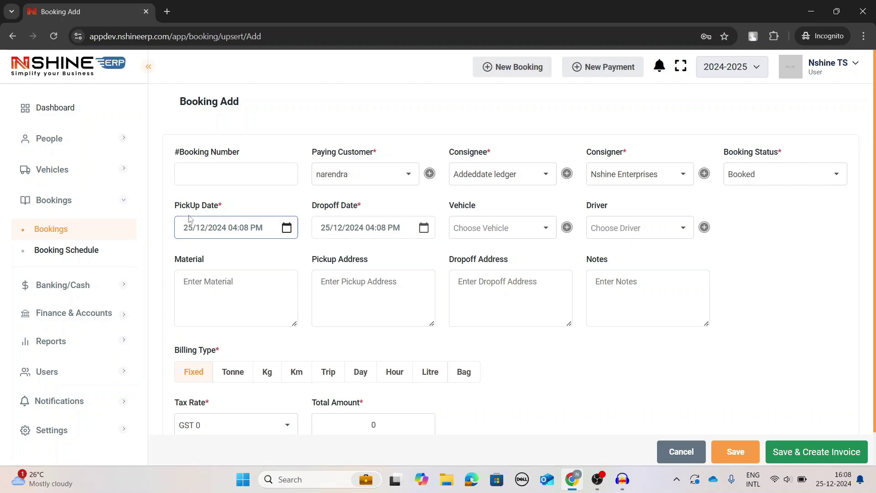
{"action": "left_click", "coordinate": [286, 228]}
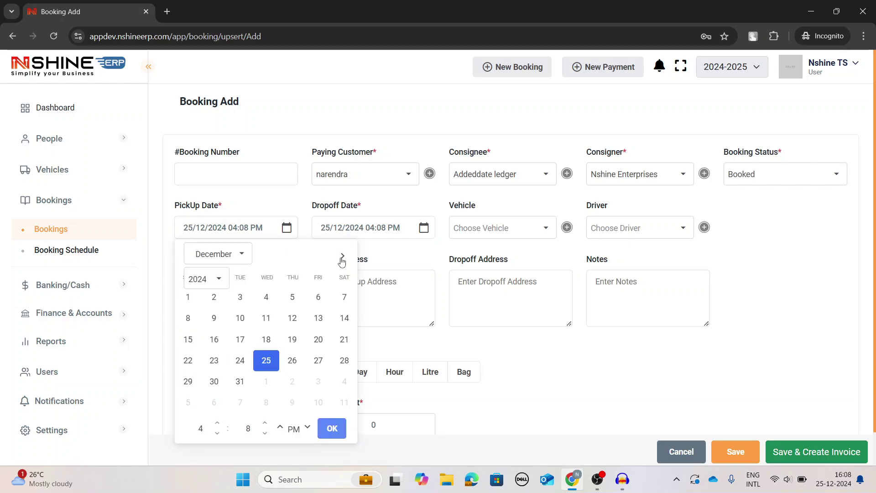
{"action": "left_click", "coordinate": [339, 361]}
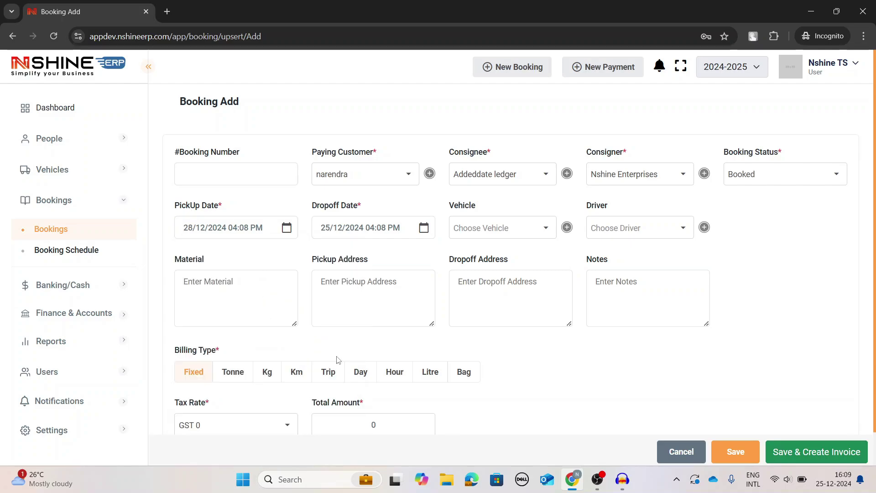
{"action": "left_click", "coordinate": [424, 228]}
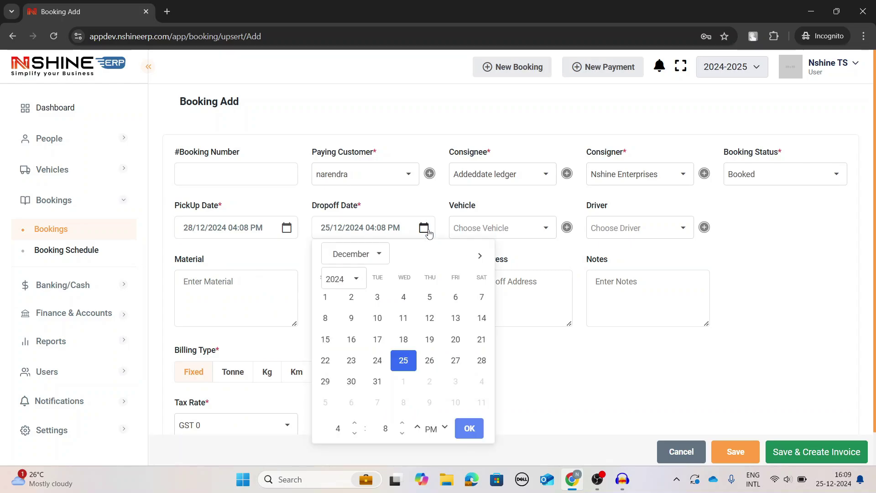
{"action": "left_click", "coordinate": [377, 382]}
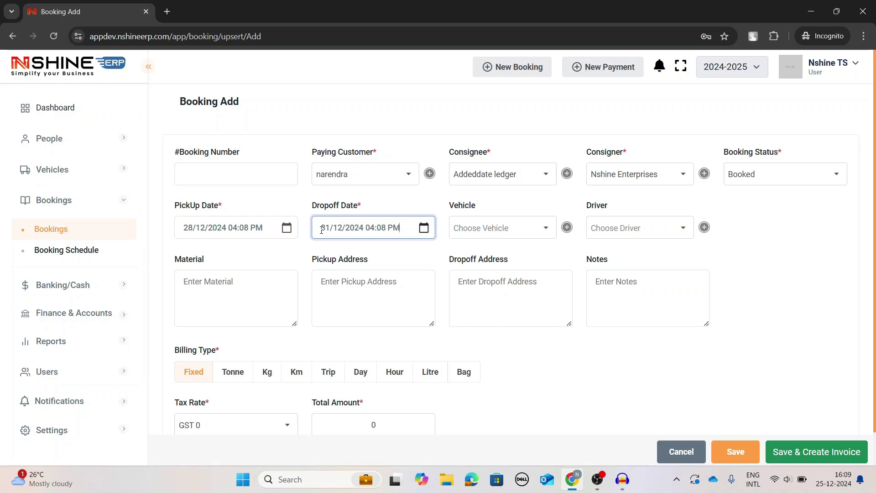
- Assign vehicle abc123abc and the newly added driver to the booking
{"action": "left_click", "coordinate": [482, 227]}
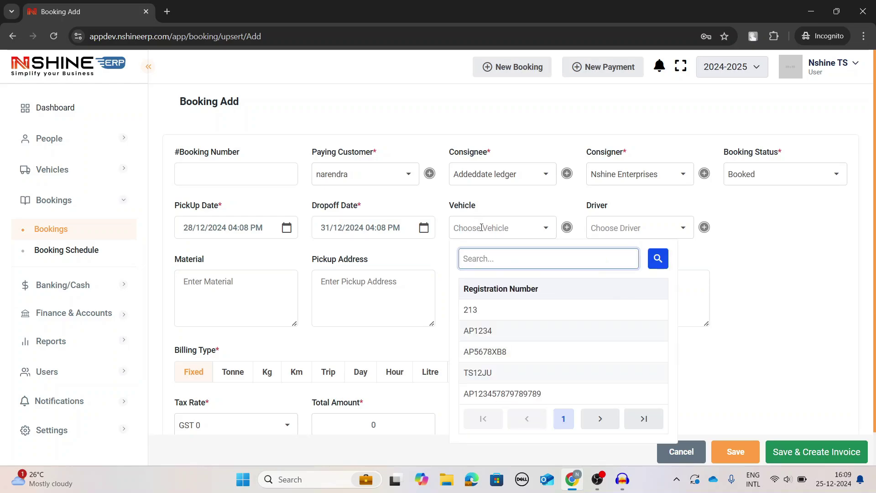
{"action": "type", "text": "abc"}
{"action": "left_click", "coordinate": [477, 307]}
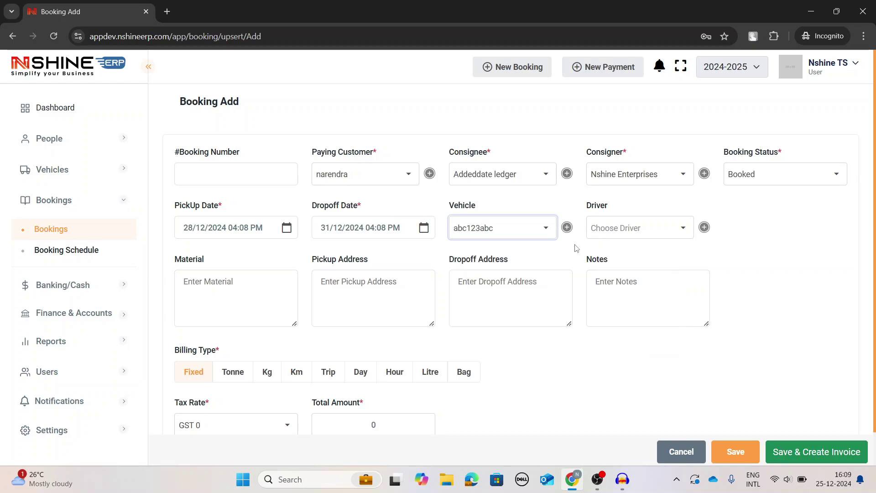
{"action": "left_click", "coordinate": [606, 232]}
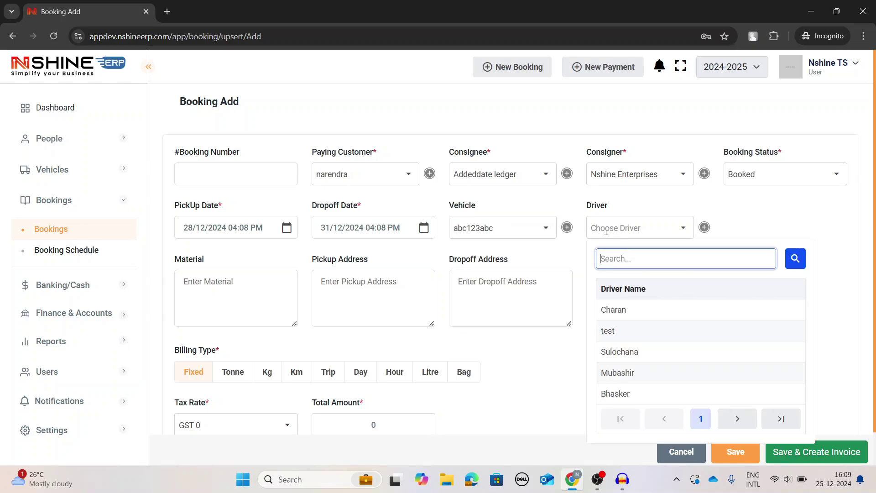
{"action": "type", "text": "ganes"}
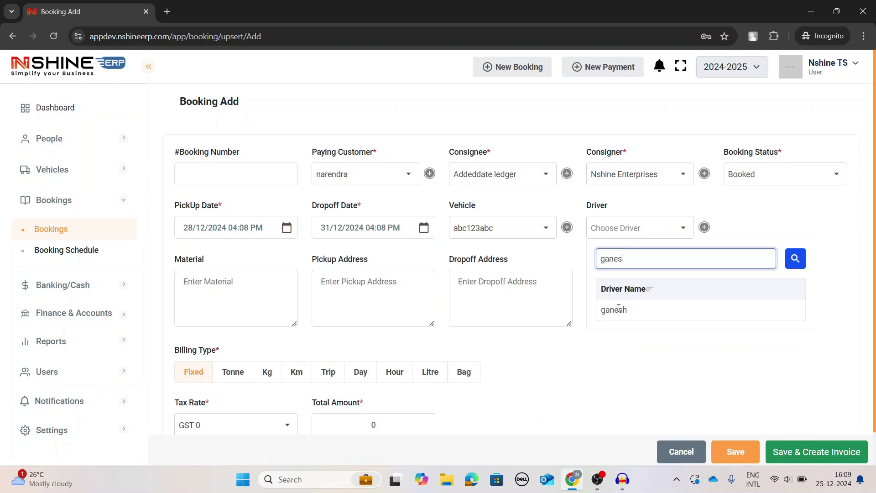
{"action": "left_click", "coordinate": [619, 309]}
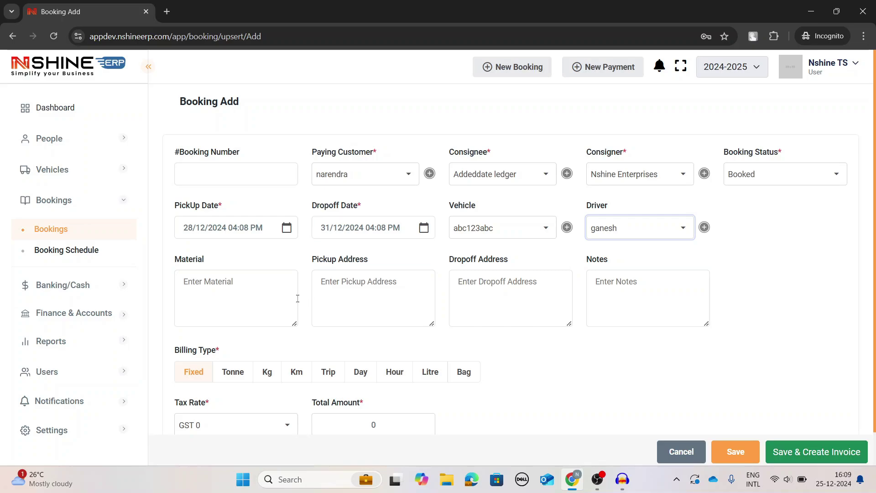
- Try the Tonne, Kg and Km billing types for the booking and return it to Fixed billing
{"action": "scroll", "coordinate": [296, 295], "scroll_direction": "down", "scroll_amount": 1}
{"action": "left_click", "coordinate": [266, 261]}
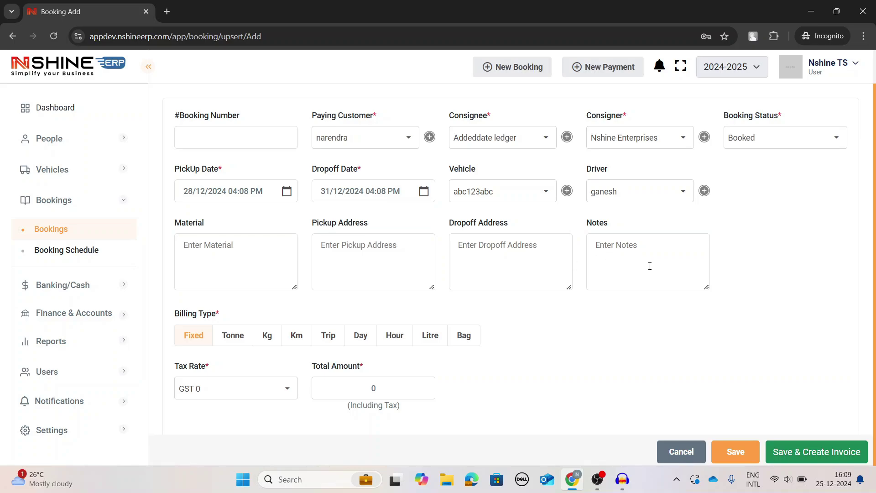
{"action": "triple_click", "coordinate": [203, 319]}
{"action": "left_click", "coordinate": [245, 313]}
{"action": "left_click", "coordinate": [197, 335]}
{"action": "left_click", "coordinate": [244, 342]}
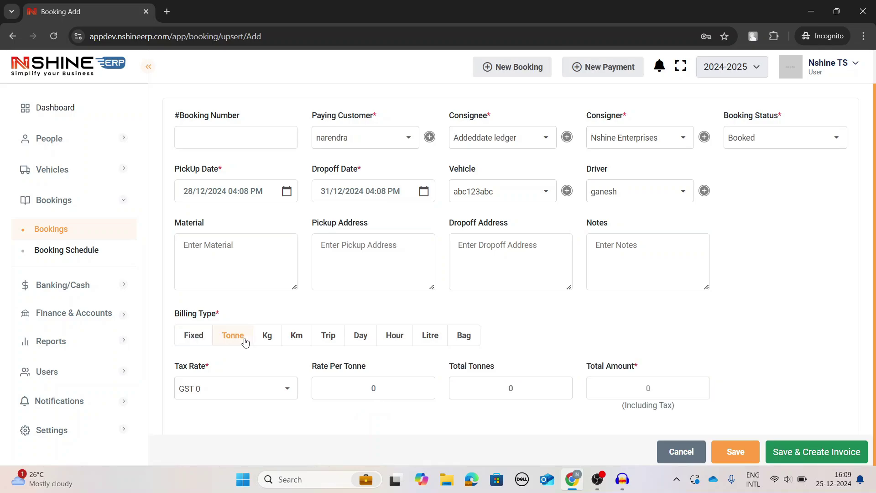
{"action": "left_click", "coordinate": [265, 343]}
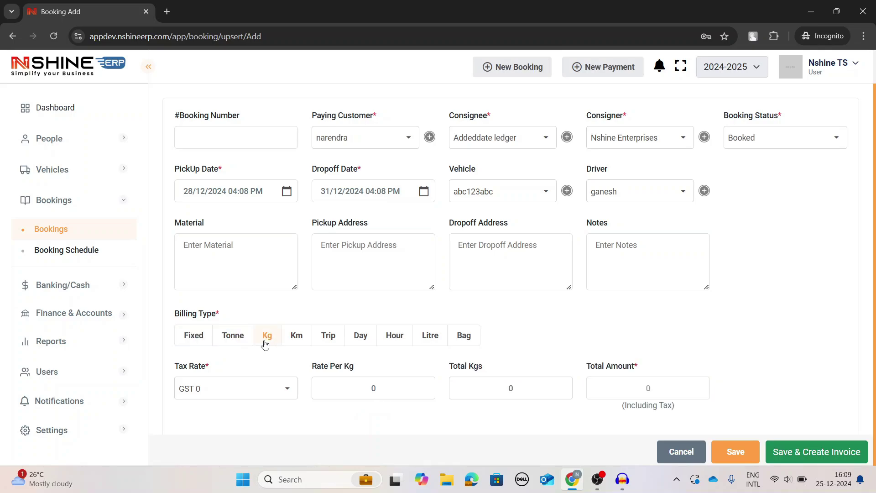
{"action": "left_click", "coordinate": [297, 344]}
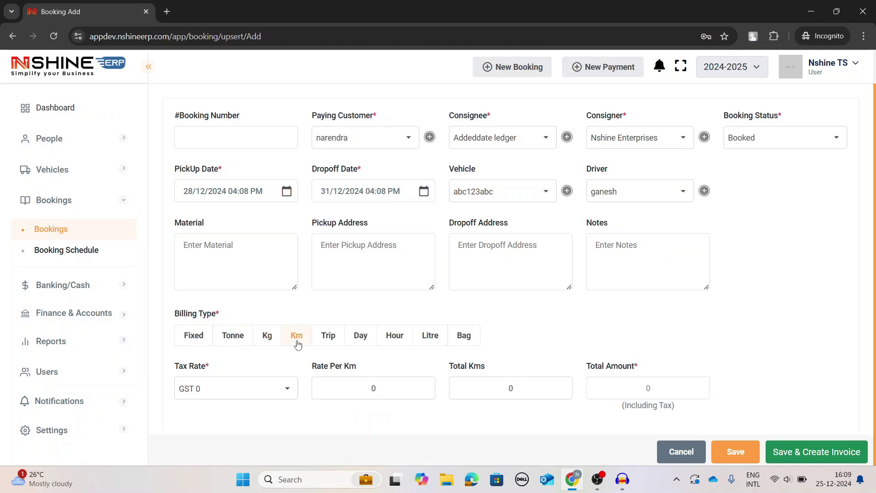
{"action": "left_click", "coordinate": [198, 342]}
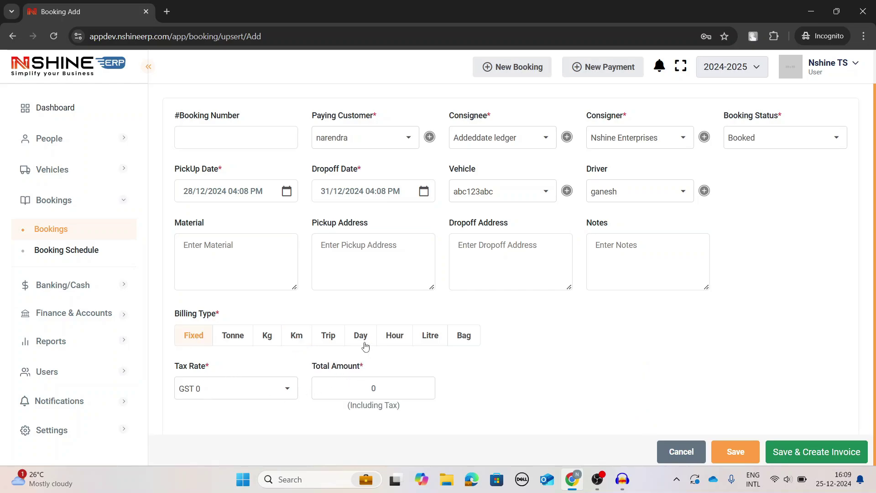
- Review the available tax rates, keep GST 0, and save the booking with a total amount of 10000
{"action": "left_click", "coordinate": [276, 388]}
{"action": "scroll", "coordinate": [254, 367], "scroll_direction": "down", "scroll_amount": 2}
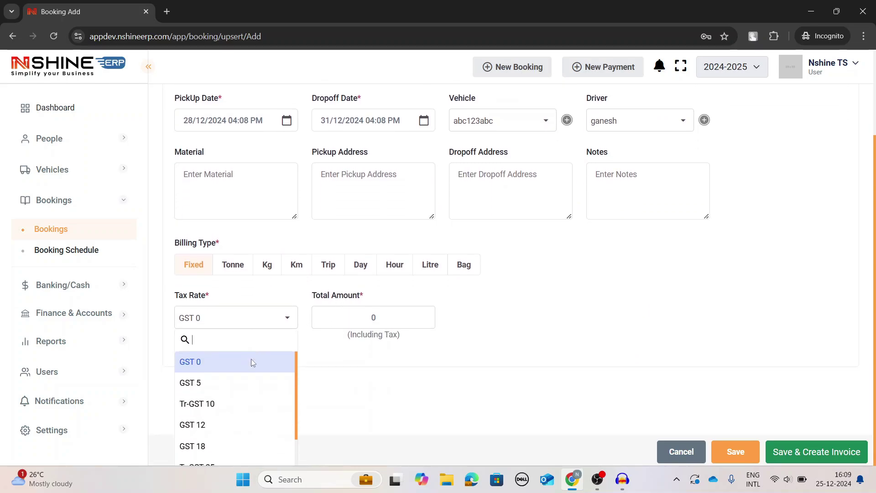
{"action": "scroll", "coordinate": [238, 391], "scroll_direction": "down", "scroll_amount": 1}
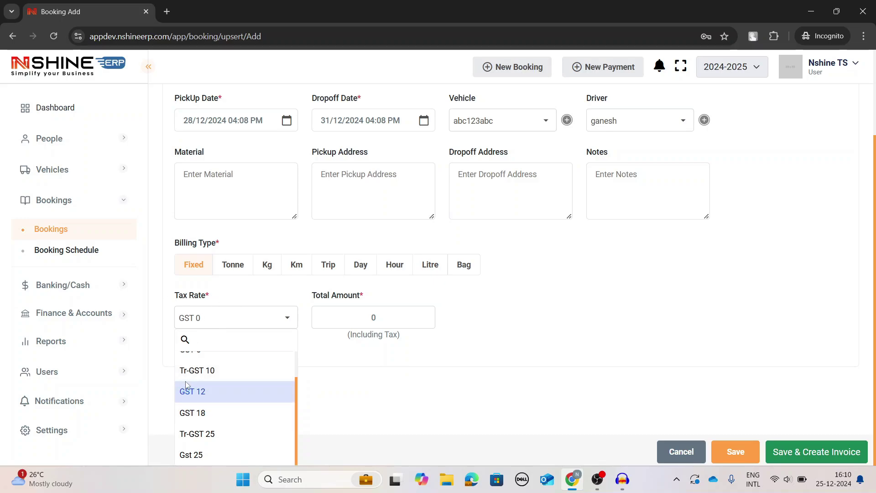
{"action": "scroll", "coordinate": [254, 298], "scroll_direction": "up", "scroll_amount": 2}
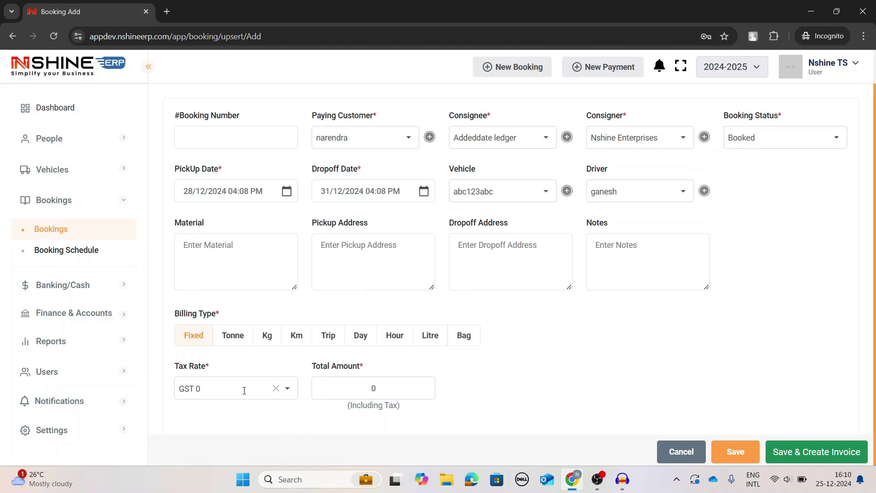
{"action": "left_click", "coordinate": [327, 382]}
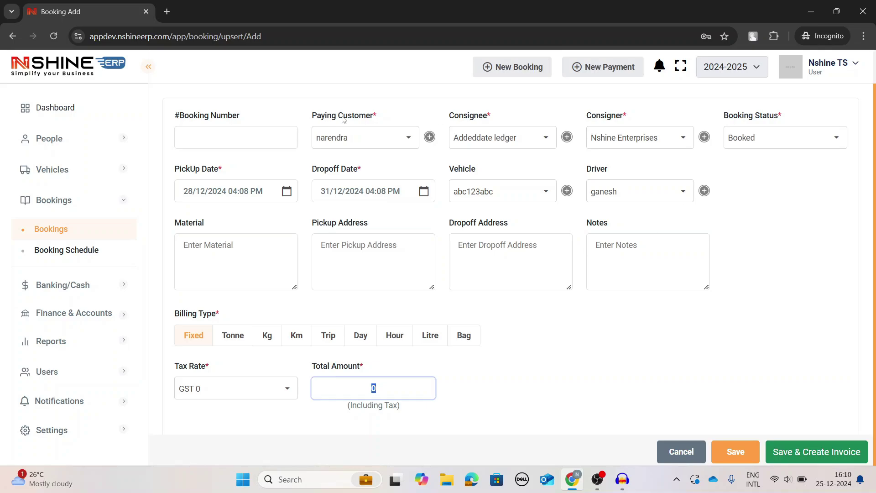
{"action": "type", "text": "10000"}
{"action": "left_click", "coordinate": [738, 453]}
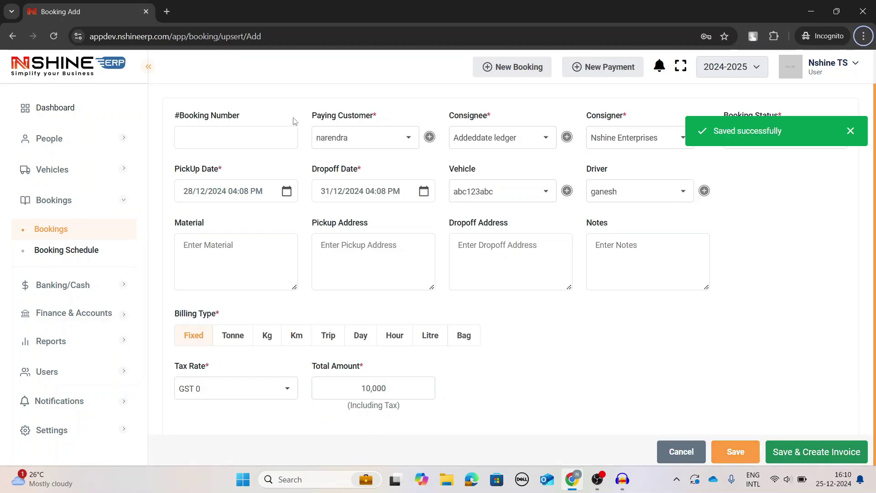
- Open the booking list and check the new booking's customer, consignee, consigner, amount, vehicle and driver
{"action": "left_click", "coordinate": [88, 235]}
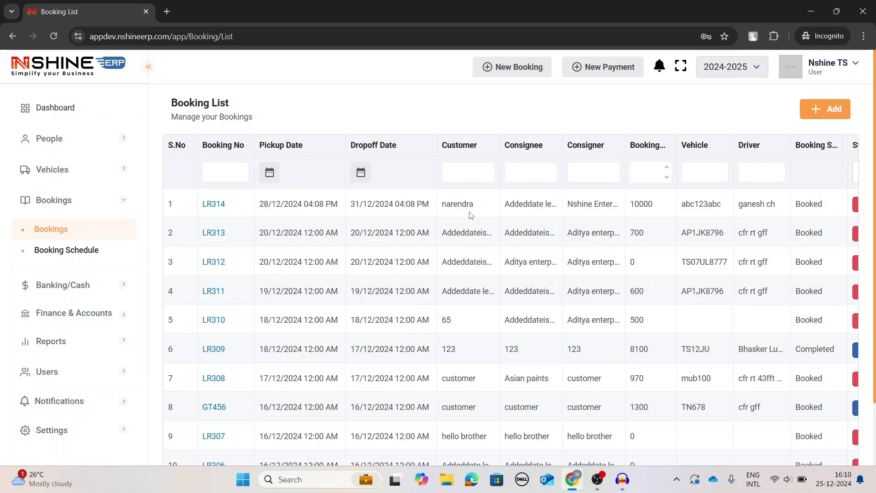
{"action": "double_click", "coordinate": [448, 209]}
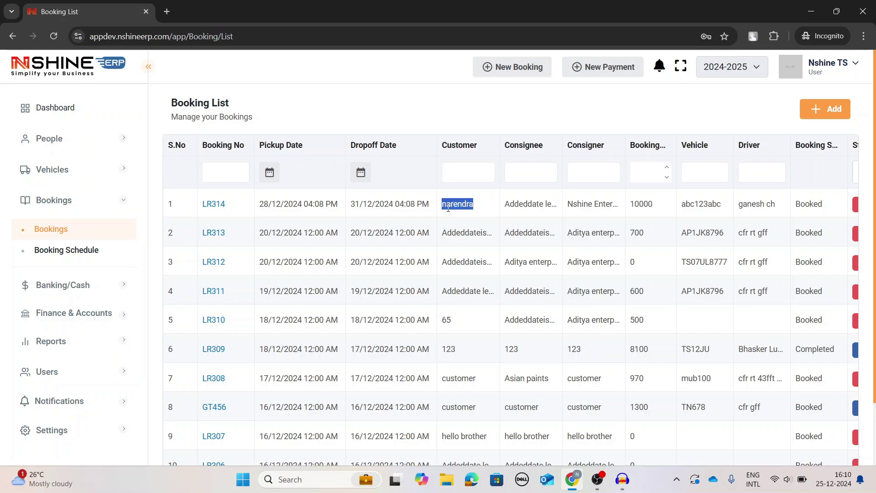
{"action": "double_click", "coordinate": [522, 208]}
{"action": "double_click", "coordinate": [574, 206]}
{"action": "double_click", "coordinate": [633, 208]}
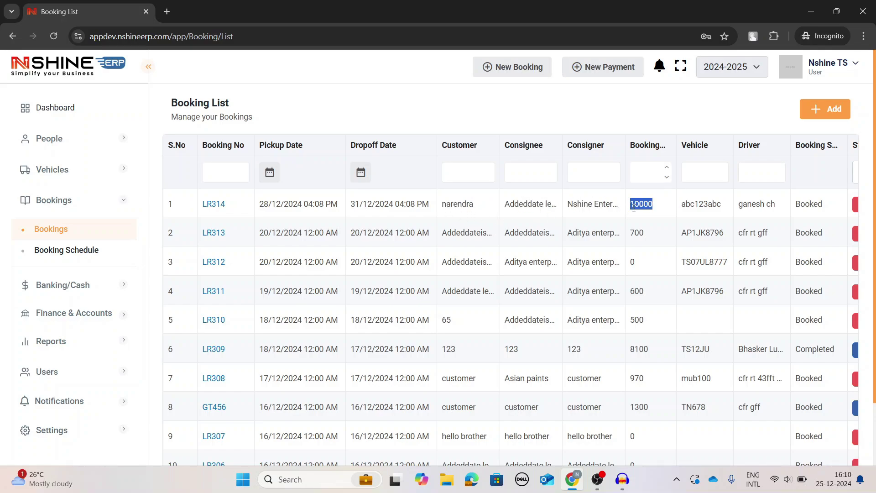
{"action": "double_click", "coordinate": [771, 204]}
{"action": "double_click", "coordinate": [709, 204]}
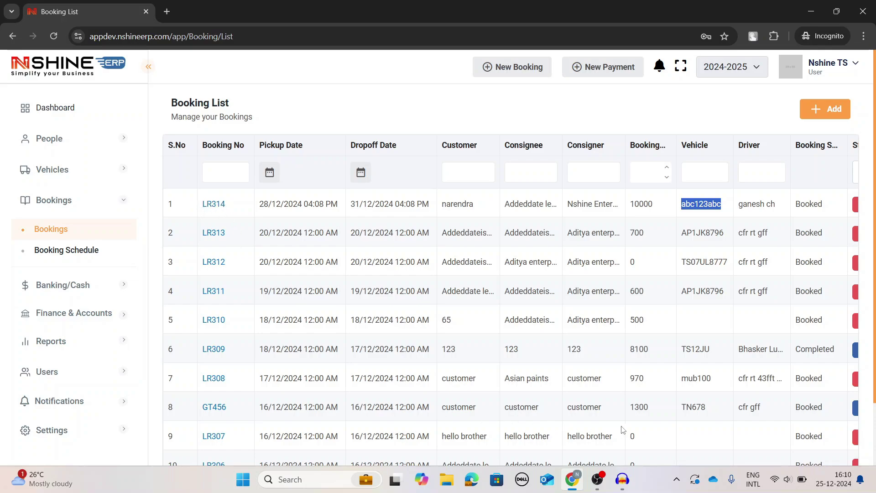
- Examine the new booking's invoice status and the actions available for it
{"action": "scroll", "coordinate": [623, 431], "scroll_direction": "down", "scroll_amount": 2}
{"action": "left_click_drag", "start_coordinate": [582, 409], "coordinate": [728, 409]}
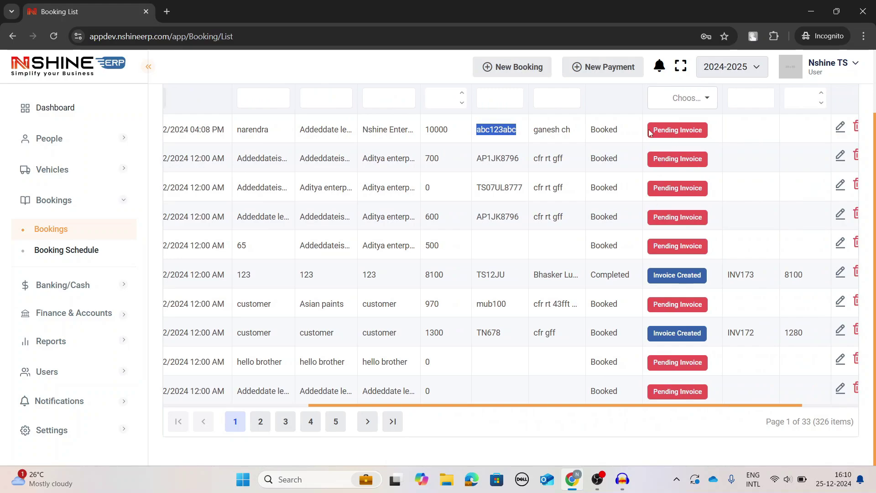
{"action": "left_click_drag", "start_coordinate": [650, 133], "coordinate": [704, 131]}
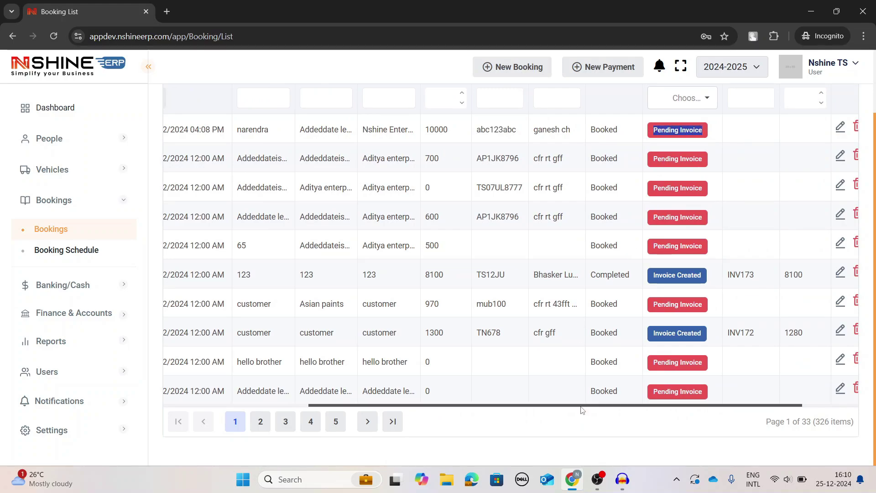
{"action": "left_click_drag", "start_coordinate": [582, 409], "coordinate": [644, 410]}
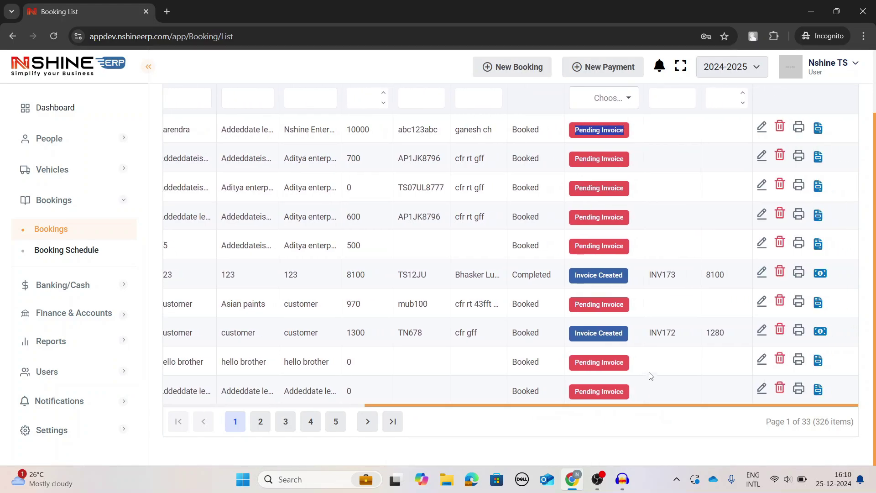
- Start an invoice for the new booking and apply a flat discount of 10%
{"action": "scroll", "coordinate": [650, 375], "scroll_direction": "up", "scroll_amount": 2}
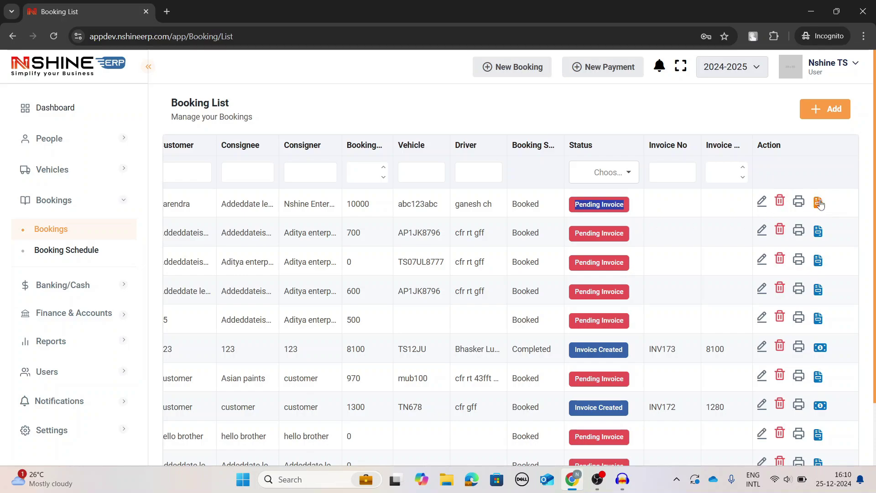
{"action": "left_click", "coordinate": [820, 204]}
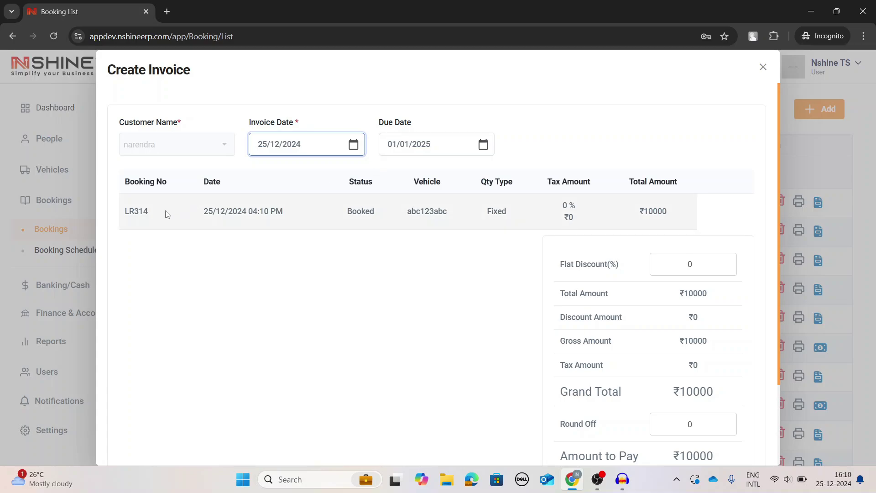
{"action": "scroll", "coordinate": [576, 226], "scroll_direction": "down", "scroll_amount": 3}
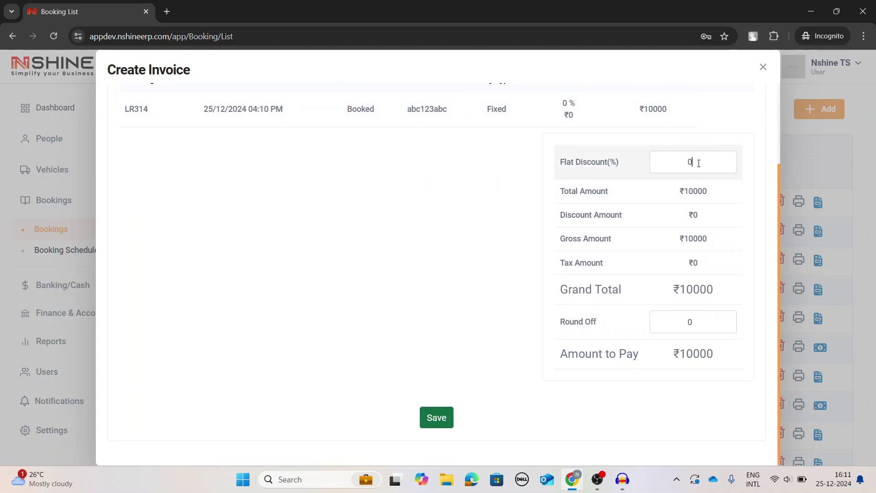
{"action": "left_click_drag", "start_coordinate": [699, 163], "coordinate": [682, 161]}
{"action": "type", "text": "10"}
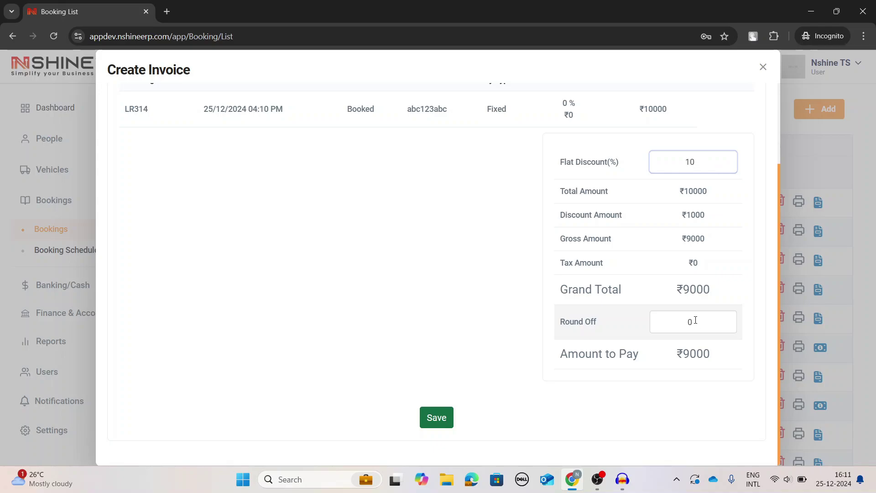
- Try a round-off of -6 on the invoice and reset it to 0
{"action": "left_click", "coordinate": [700, 323]}
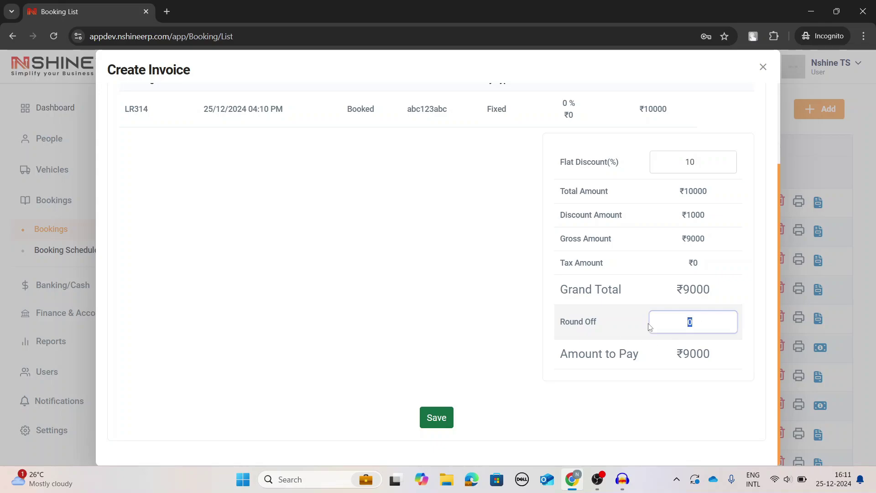
{"action": "key", "text": "BackSpace"}
{"action": "type", "text": "-6"}
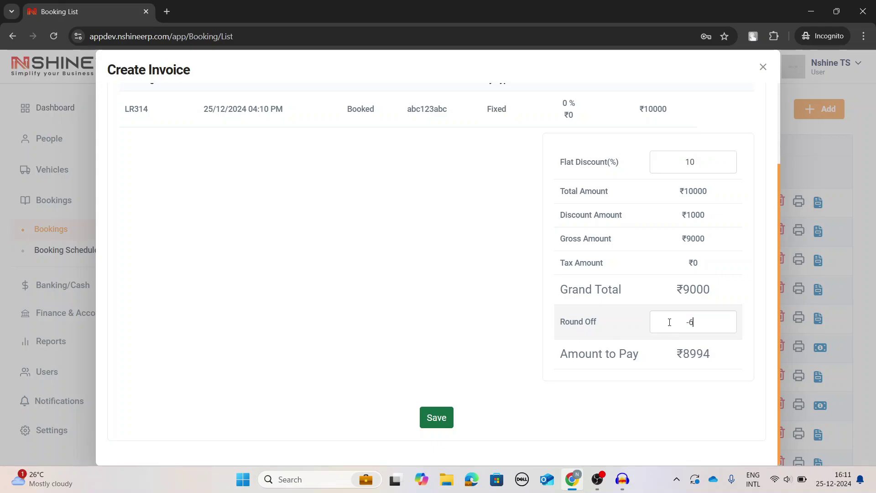
{"action": "left_click_drag", "start_coordinate": [707, 324], "coordinate": [677, 319]}
{"action": "key", "text": "BackSpace"}
{"action": "type", "text": "0"}
- Save the invoice, preview the invoiced booking's printout, and cancel printing
{"action": "left_click", "coordinate": [442, 418]}
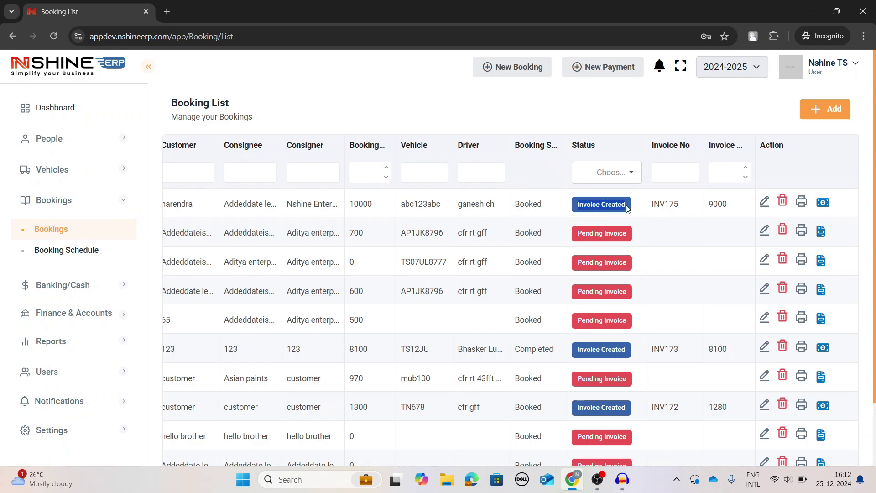
{"action": "left_click", "coordinate": [606, 208]}
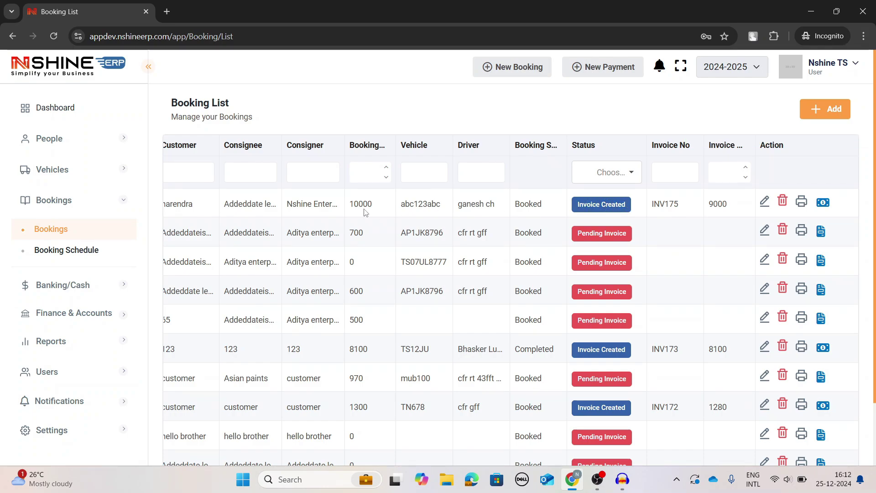
{"action": "left_click", "coordinate": [802, 204]}
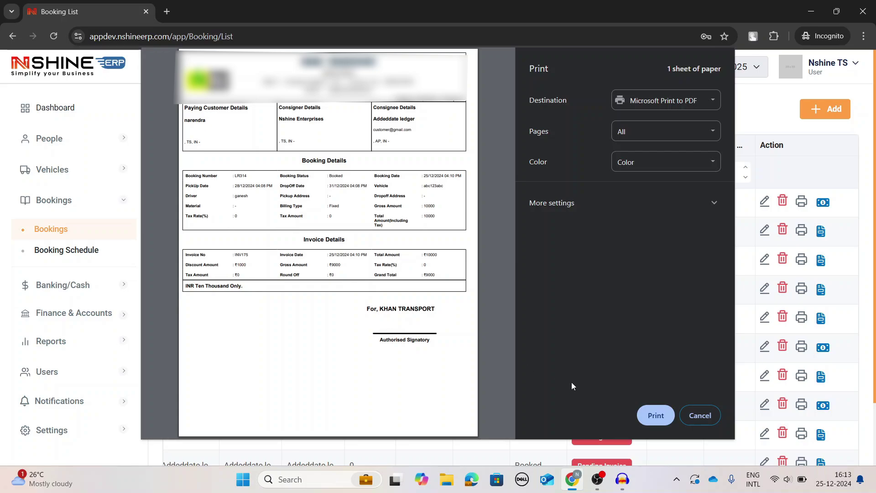
{"action": "left_click", "coordinate": [698, 415]}
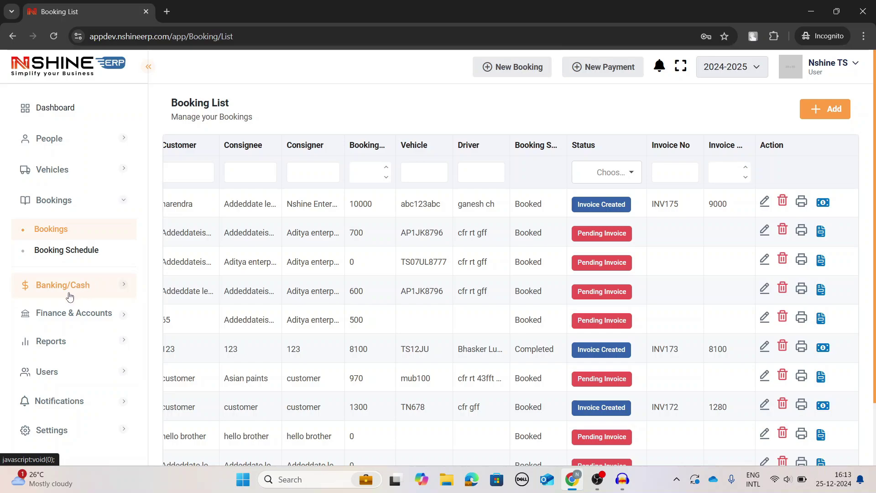
- Start a new customer payment and search for the booking's paying customer to set as the payer
{"action": "left_click", "coordinate": [70, 294]}
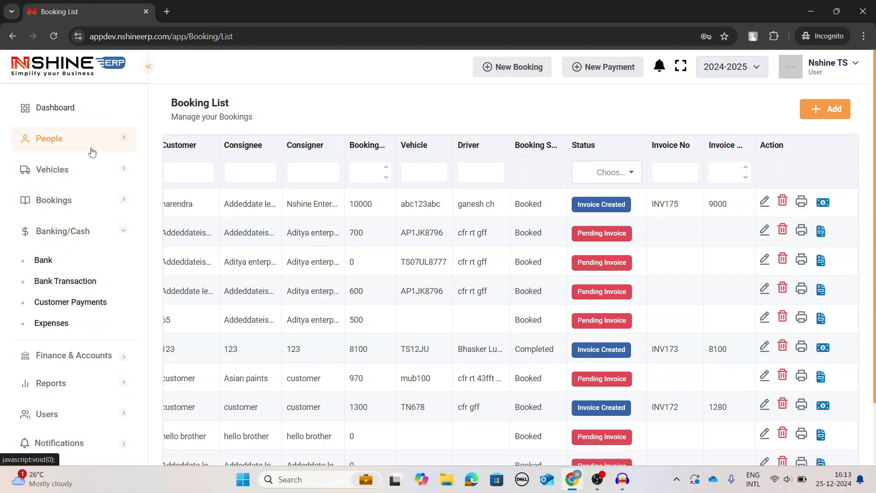
{"action": "left_click", "coordinate": [51, 304]}
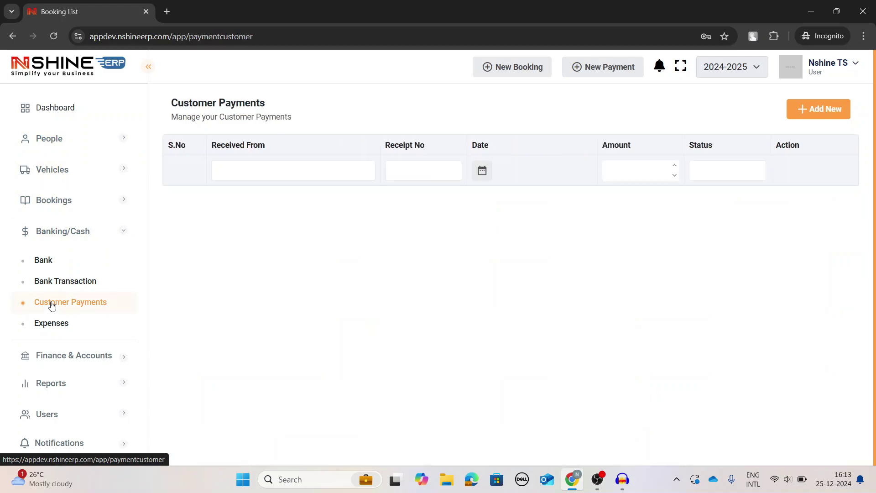
{"action": "left_click", "coordinate": [830, 110]}
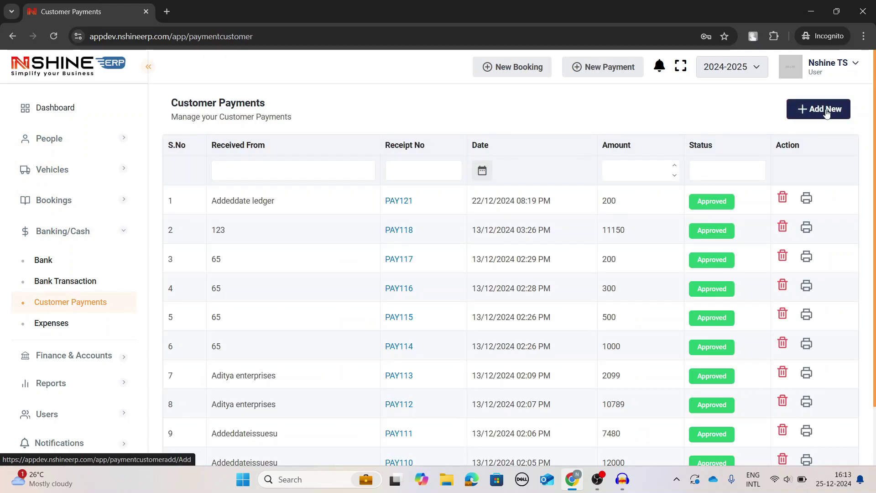
{"action": "left_click", "coordinate": [333, 184]}
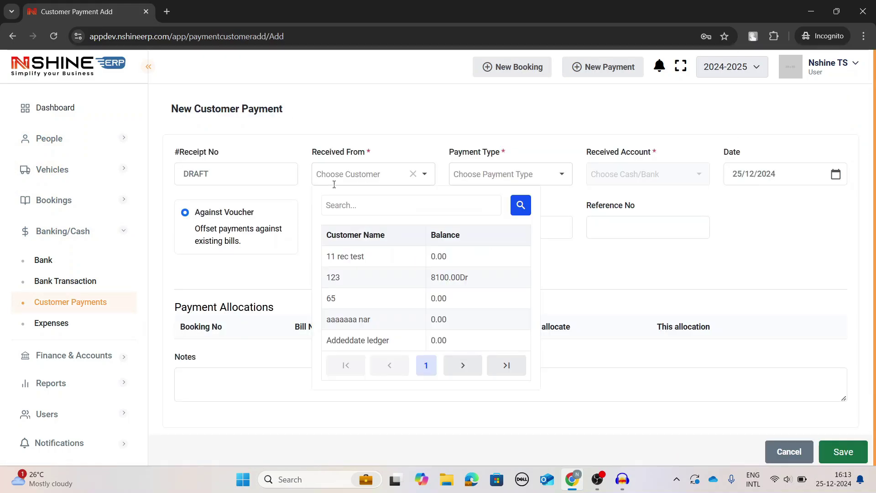
{"action": "type", "text": "re"}
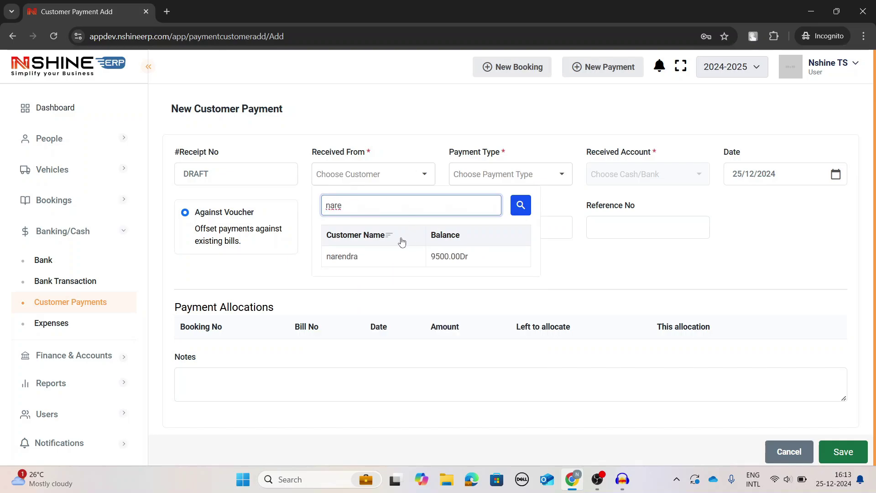
{"action": "left_click", "coordinate": [380, 258]}
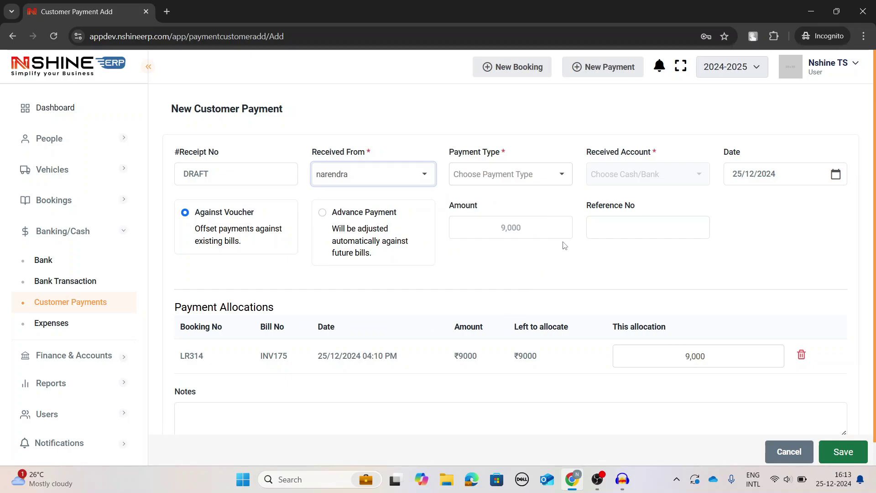
- Review the available payment types and set the payment type to Cash
{"action": "left_click_drag", "start_coordinate": [449, 156], "coordinate": [530, 156]}
{"action": "left_click", "coordinate": [529, 157]}
{"action": "left_click", "coordinate": [513, 175]}
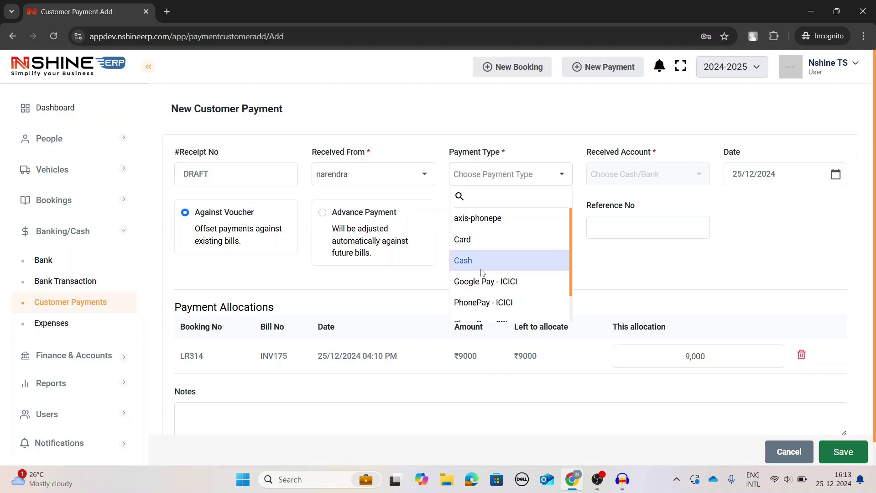
{"action": "scroll", "coordinate": [477, 273], "scroll_direction": "down", "scroll_amount": 2}
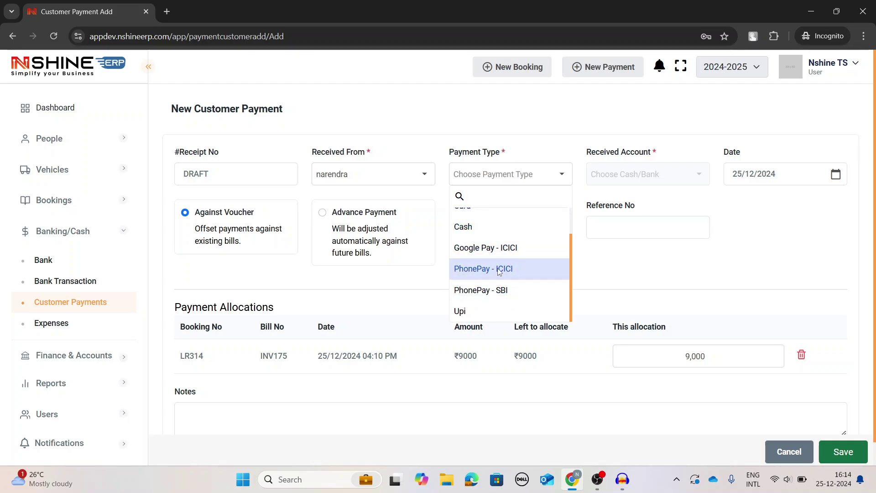
{"action": "scroll", "coordinate": [499, 269], "scroll_direction": "up", "scroll_amount": 1}
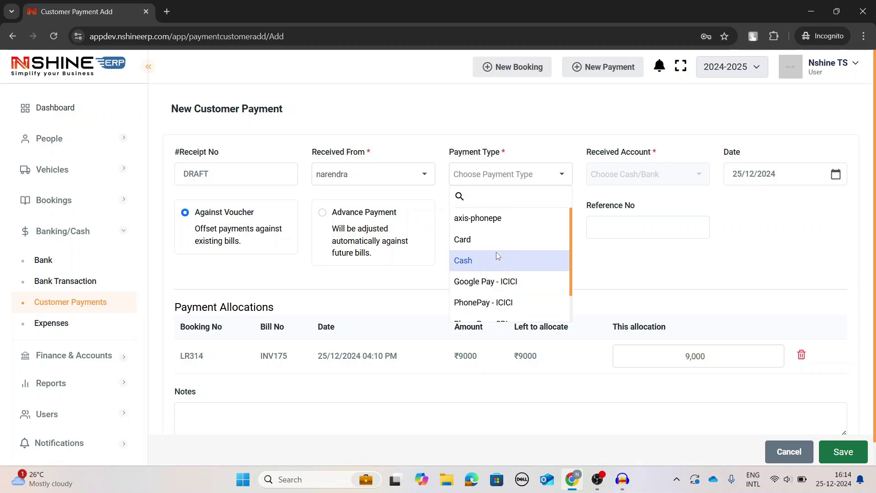
{"action": "scroll", "coordinate": [497, 254], "scroll_direction": "down", "scroll_amount": 1}
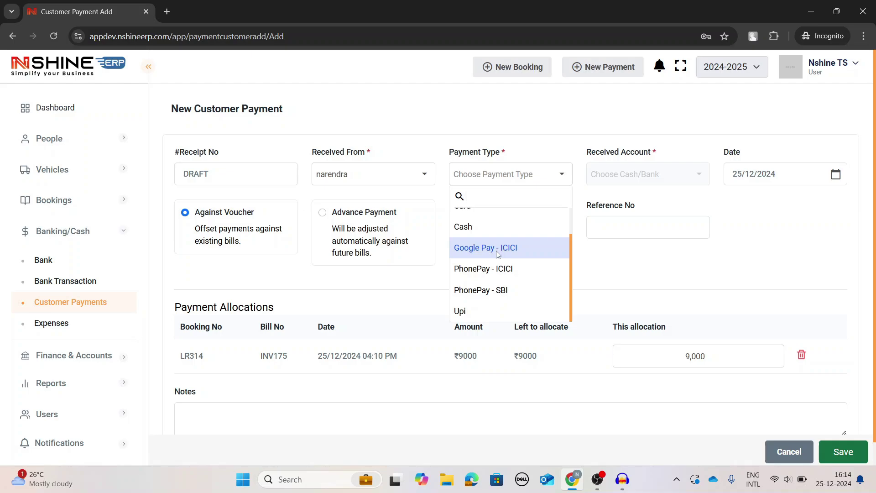
{"action": "scroll", "coordinate": [499, 246], "scroll_direction": "up", "scroll_amount": 1}
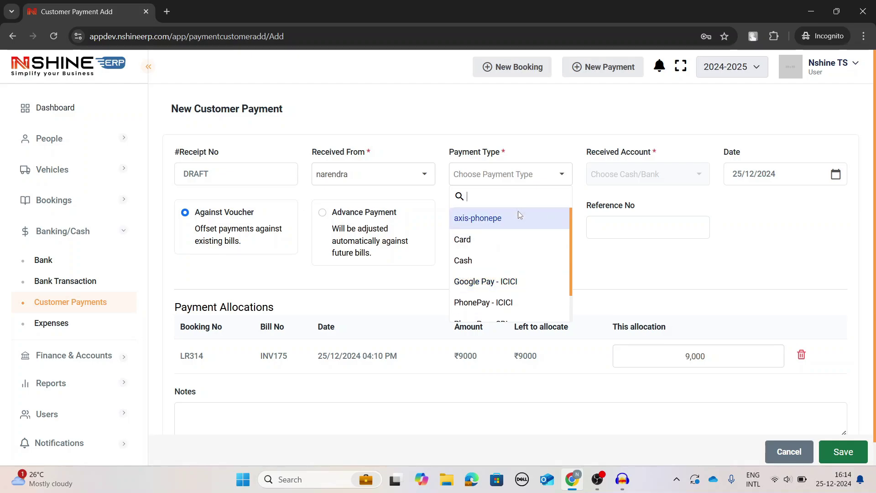
{"action": "scroll", "coordinate": [499, 232], "scroll_direction": "down", "scroll_amount": 1}
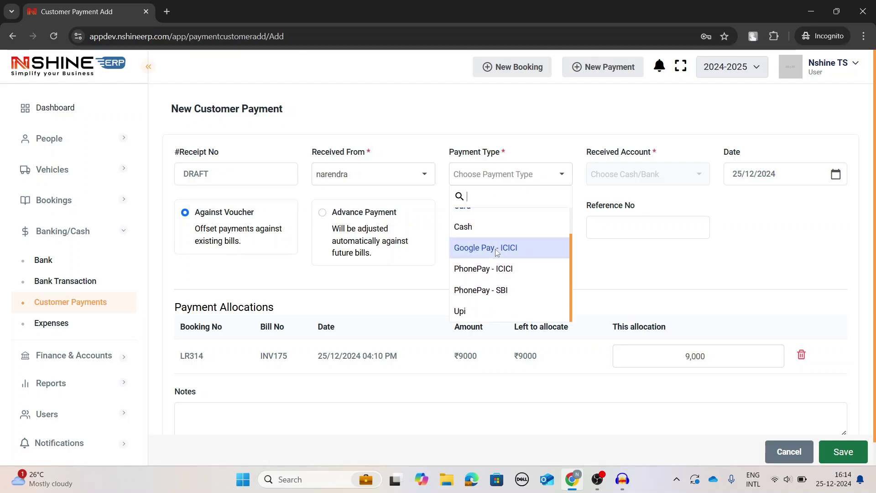
{"action": "scroll", "coordinate": [499, 237], "scroll_direction": "up", "scroll_amount": 1}
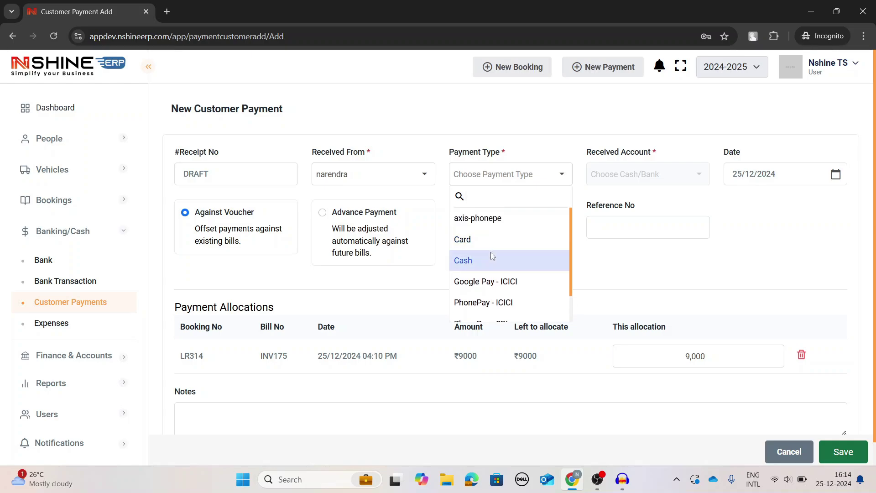
{"action": "left_click", "coordinate": [495, 259]}
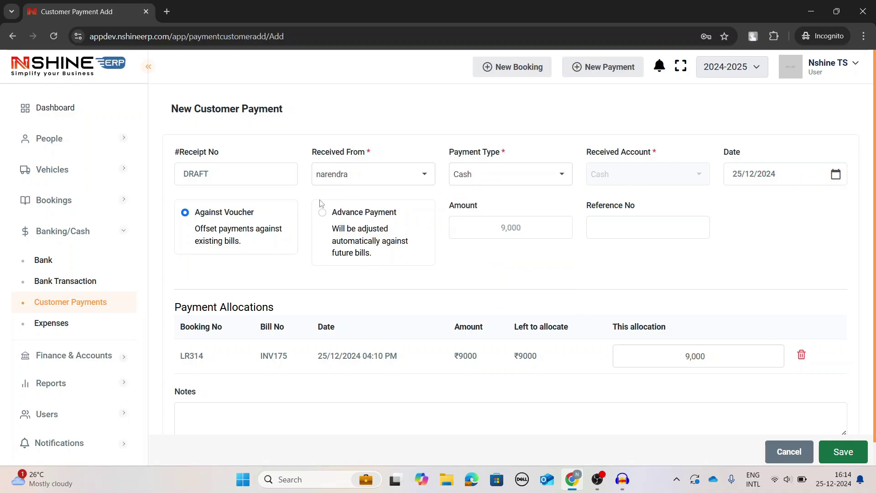
- Try the Advance Payment option on the customer payment and switch back to Against Voucher
{"action": "left_click_drag", "start_coordinate": [200, 213], "coordinate": [411, 216]}
{"action": "left_click", "coordinate": [351, 224]}
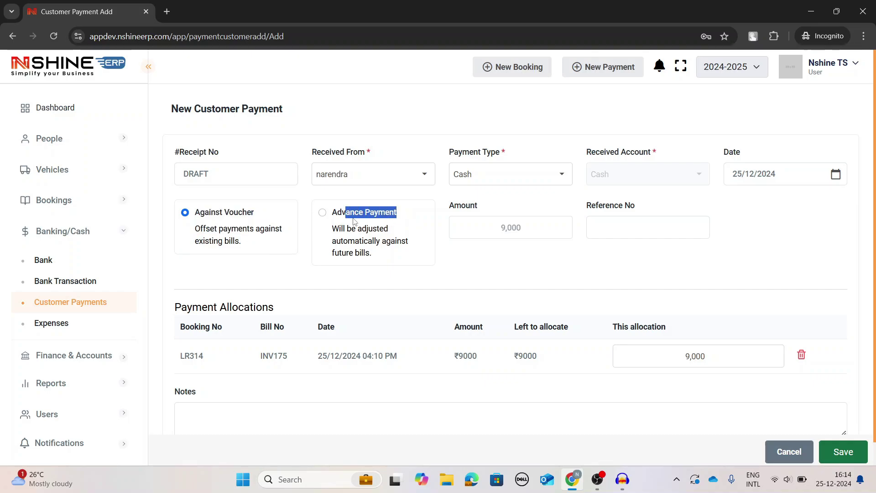
{"action": "left_click", "coordinate": [489, 291]}
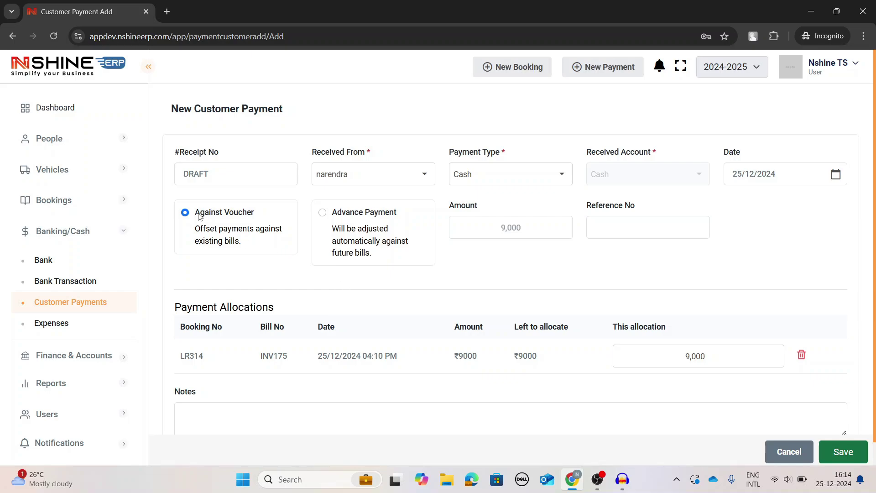
{"action": "left_click_drag", "start_coordinate": [200, 213], "coordinate": [248, 213]}
{"action": "left_click", "coordinate": [271, 241]}
{"action": "left_click", "coordinate": [322, 213]}
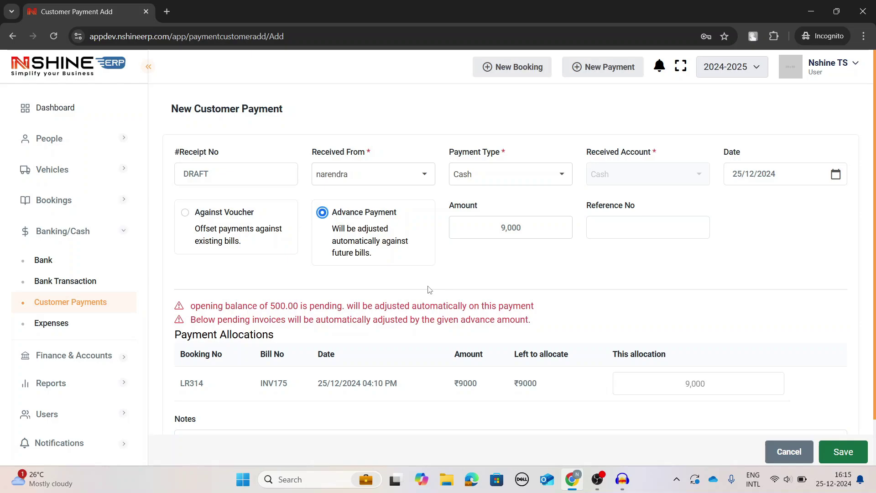
{"action": "left_click_drag", "start_coordinate": [270, 306], "coordinate": [286, 306]}
{"action": "left_click", "coordinate": [341, 311]}
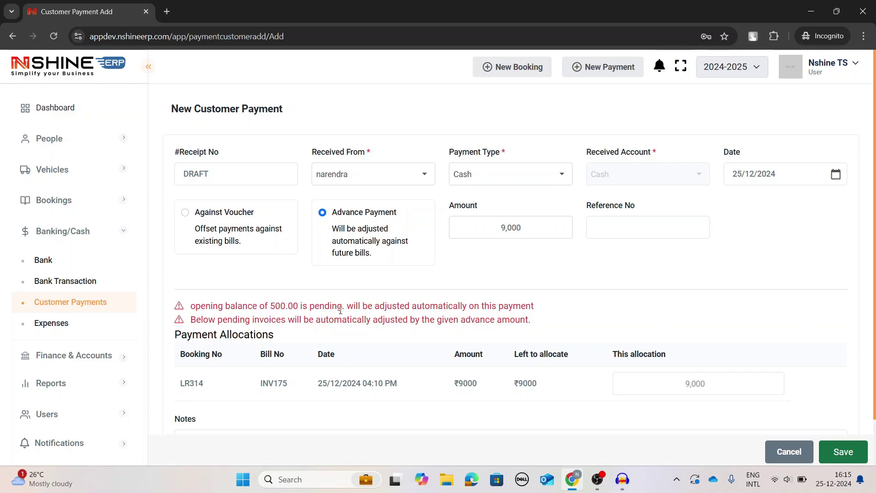
{"action": "left_click", "coordinate": [186, 217]}
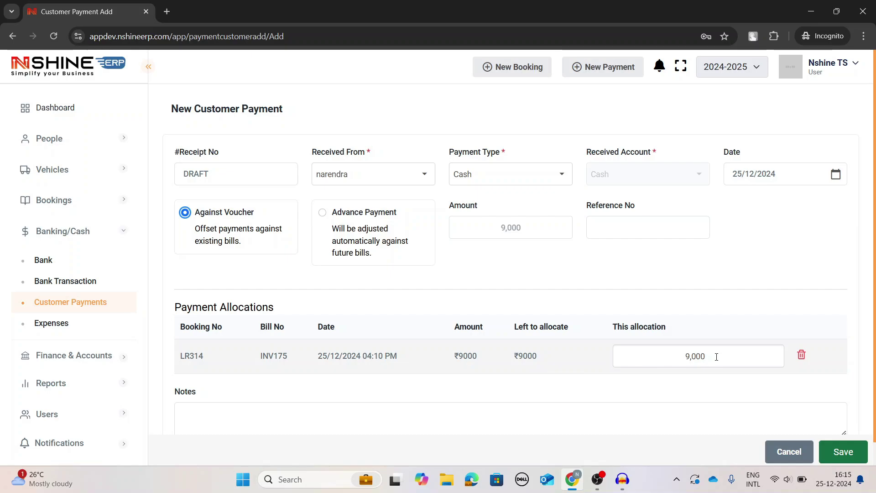
- Set the allocation for the booking's invoice to 4000 and save the customer payment
{"action": "left_click_drag", "start_coordinate": [716, 357], "coordinate": [665, 356]}
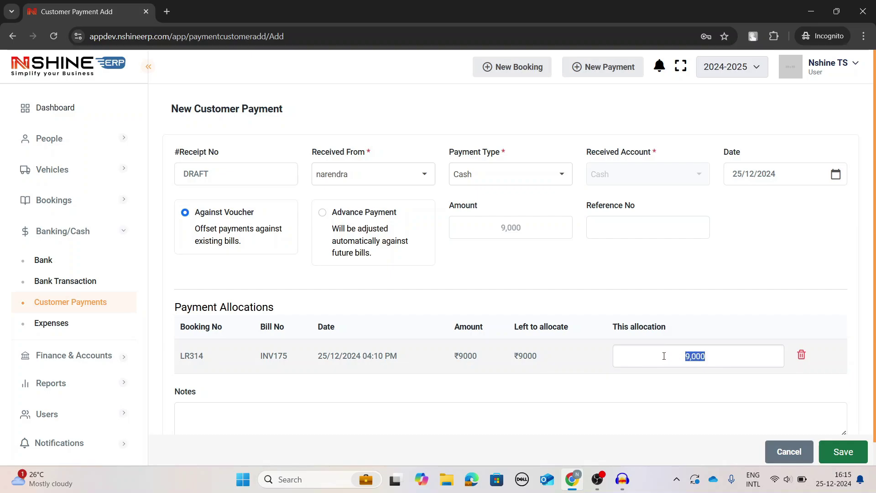
{"action": "type", "text": "4000"}
{"action": "left_click", "coordinate": [850, 454]}
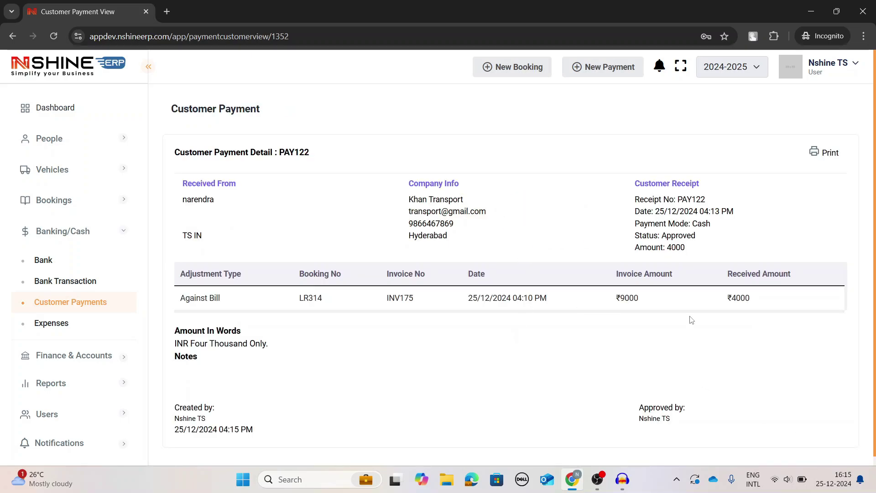
- Review the saved payment receipt, preview its printout, and cancel printing
{"action": "scroll", "coordinate": [704, 312], "scroll_direction": "down", "scroll_amount": 1}
{"action": "scroll", "coordinate": [705, 312], "scroll_direction": "up", "scroll_amount": 1}
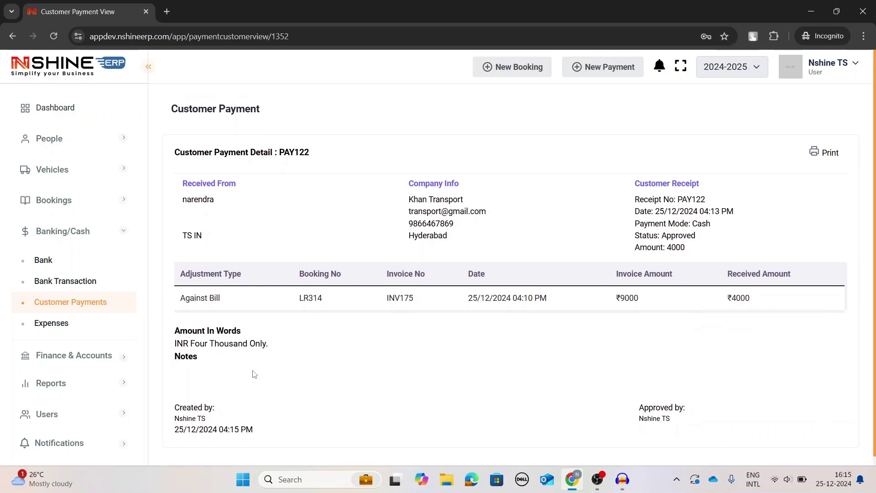
{"action": "left_click", "coordinate": [830, 154]}
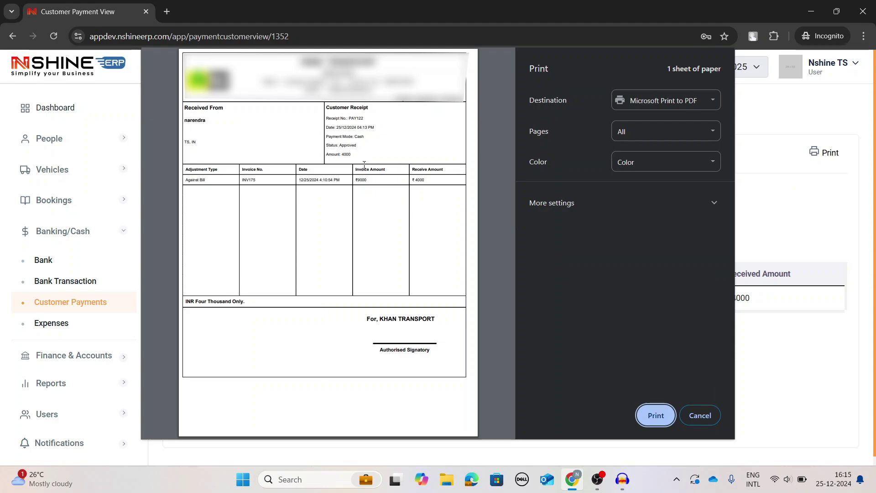
{"action": "left_click", "coordinate": [418, 182]}
{"action": "left_click", "coordinate": [701, 416]}
- Open the booking list and check the newest booking's payment status, invoice details and available actions
{"action": "left_click", "coordinate": [61, 212]}
{"action": "left_click", "coordinate": [28, 234]}
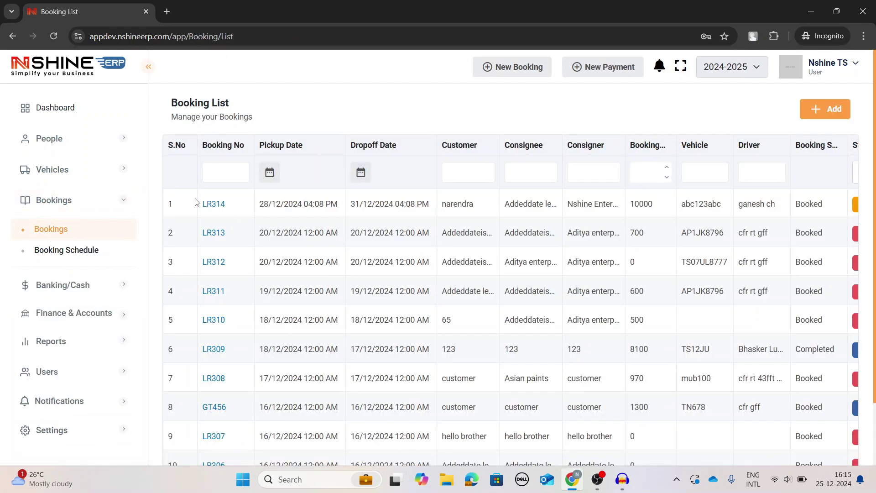
{"action": "scroll", "coordinate": [602, 411], "scroll_direction": "down", "scroll_amount": 2}
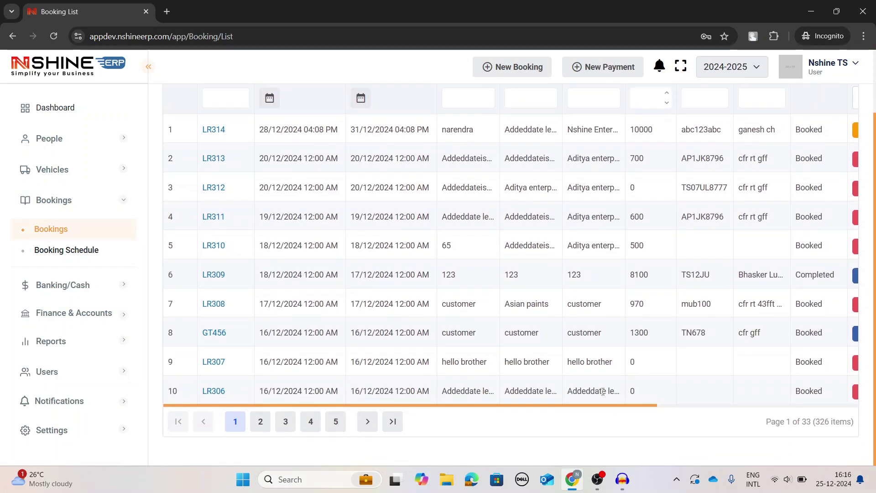
{"action": "left_click_drag", "start_coordinate": [601, 408], "coordinate": [722, 406]}
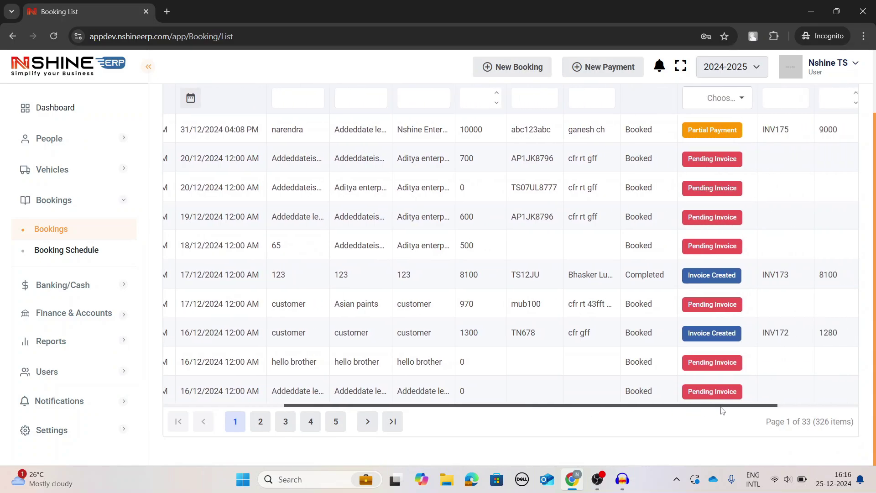
{"action": "left_click_drag", "start_coordinate": [696, 130], "coordinate": [735, 131]}
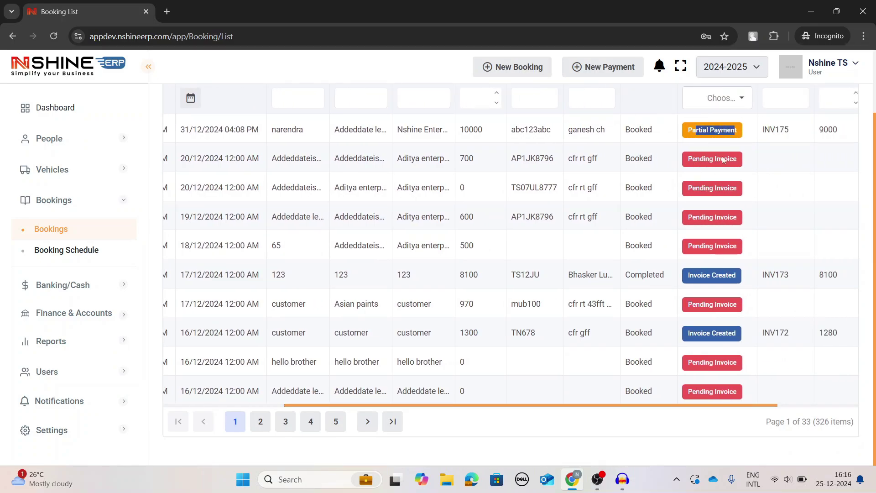
{"action": "left_click_drag", "start_coordinate": [630, 408], "coordinate": [689, 409]}
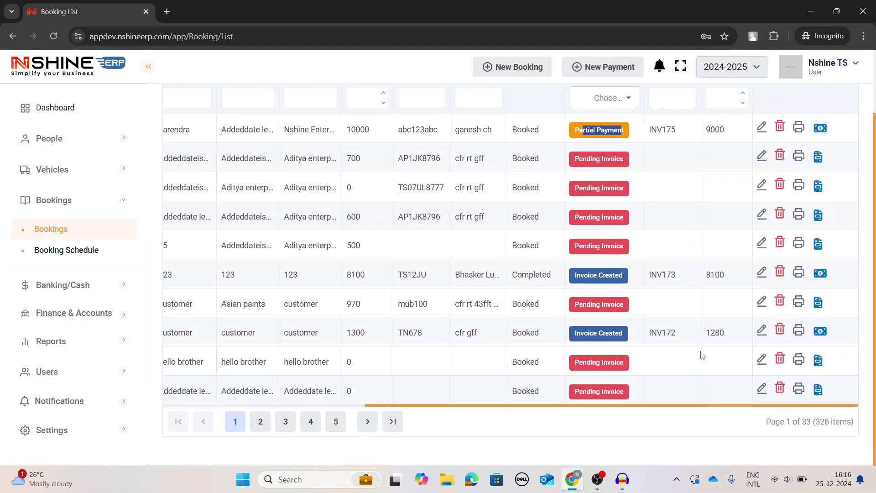
{"action": "scroll", "coordinate": [683, 307], "scroll_direction": "up", "scroll_amount": 1}
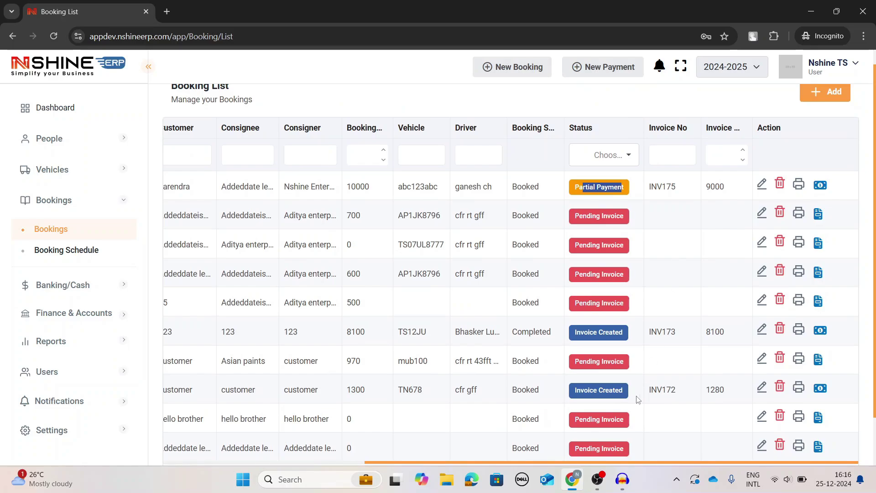
{"action": "left_click_drag", "start_coordinate": [629, 463], "coordinate": [450, 465]}
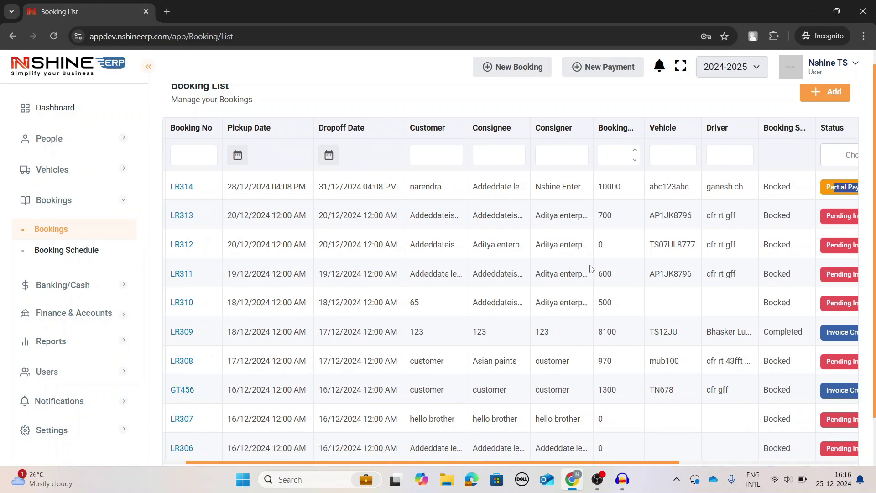
- Start another customer payment from the same customer with Card as the payment type
{"action": "left_click", "coordinate": [117, 281]}
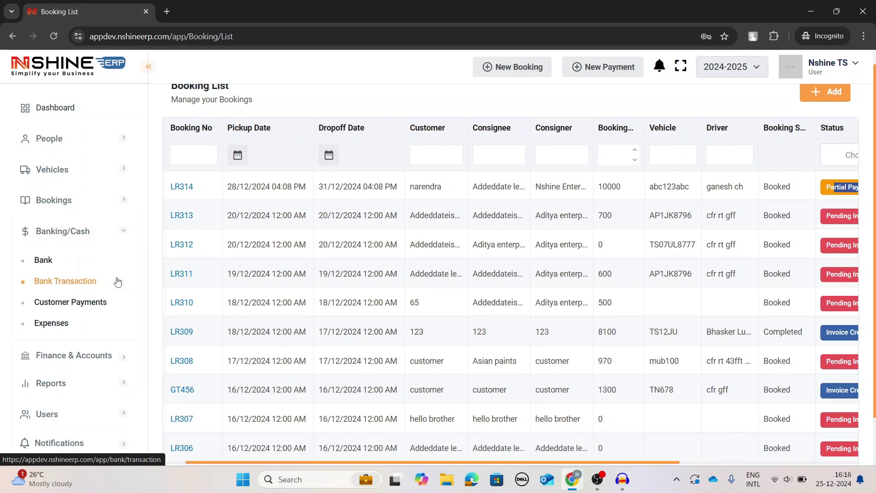
{"action": "left_click", "coordinate": [91, 303]}
{"action": "left_click", "coordinate": [817, 109]}
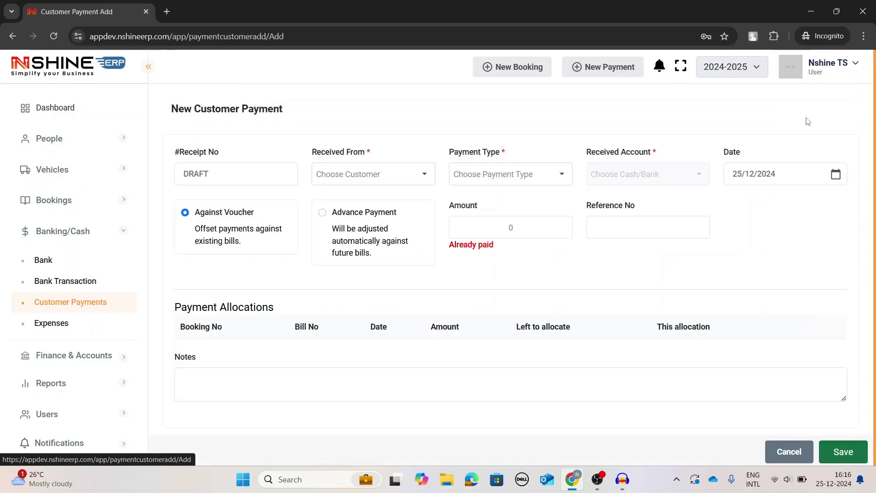
{"action": "left_click", "coordinate": [388, 180]}
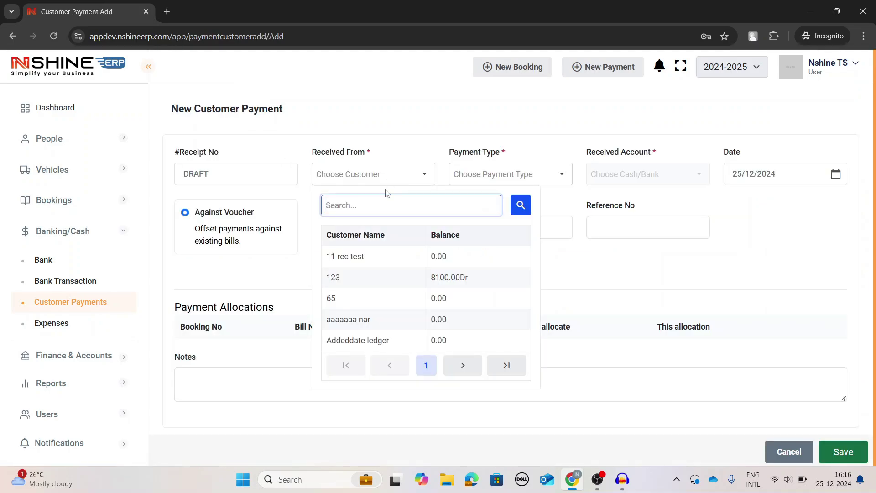
{"action": "type", "text": "nare"}
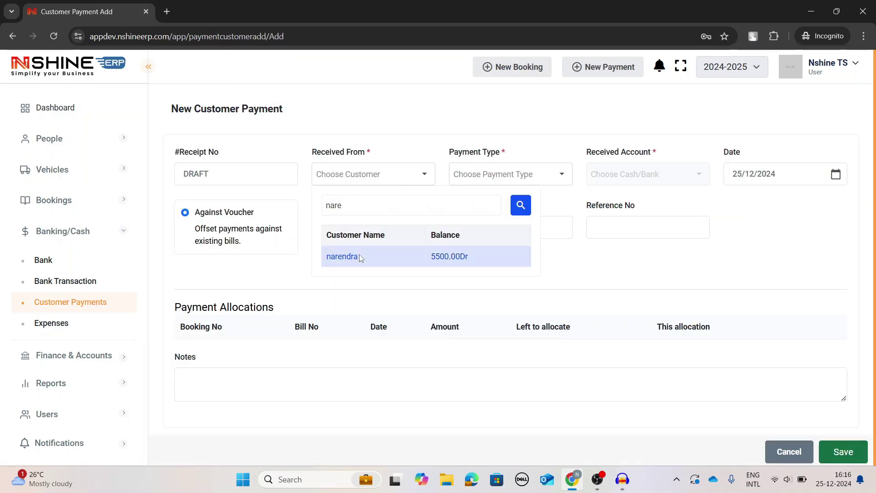
{"action": "left_click", "coordinate": [360, 257]}
{"action": "left_click", "coordinate": [503, 174]}
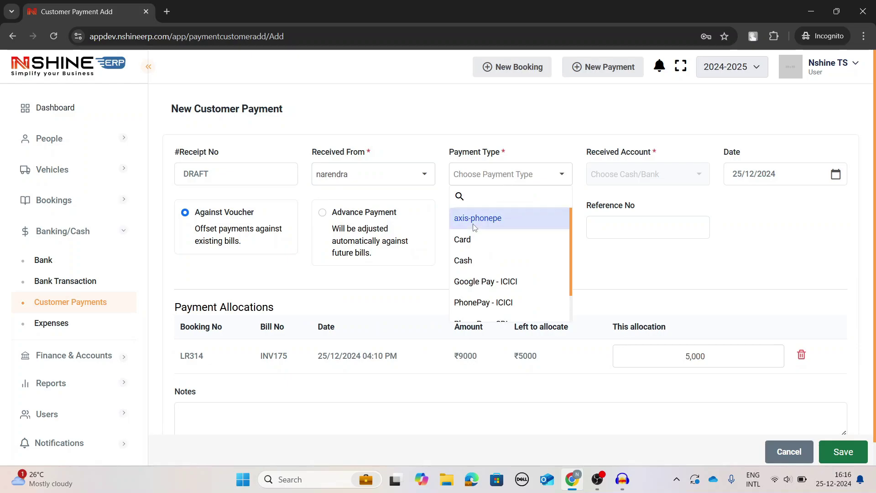
{"action": "left_click", "coordinate": [472, 241]}
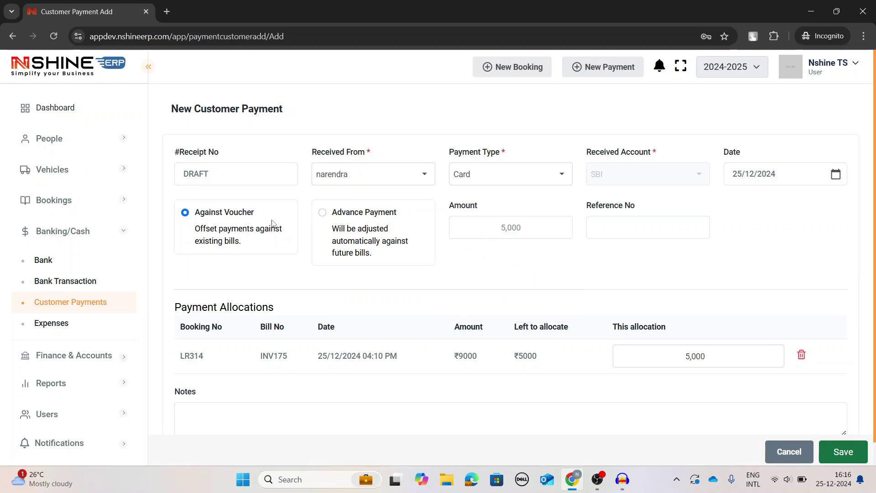
- Make it an Advance Payment, set the amount to 6000, and save the customer payment
{"action": "scroll", "coordinate": [548, 278], "scroll_direction": "down", "scroll_amount": 1}
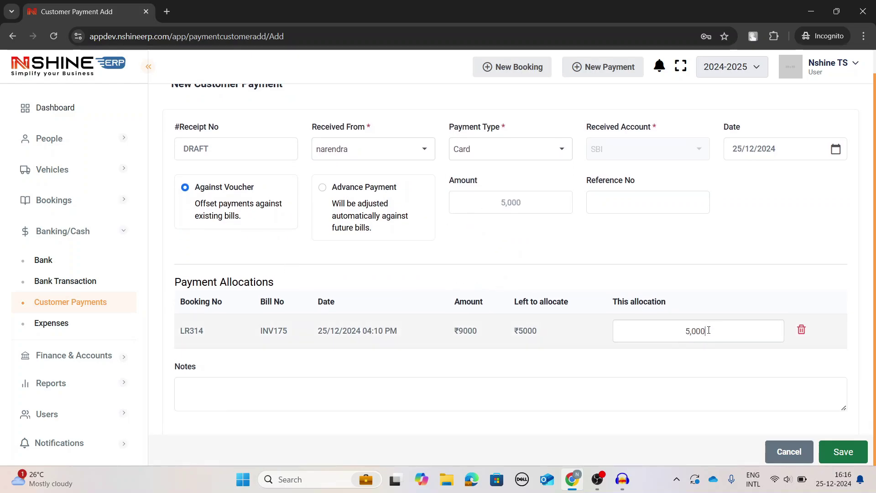
{"action": "left_click_drag", "start_coordinate": [709, 331], "coordinate": [681, 331]}
{"action": "left_click", "coordinate": [322, 188]}
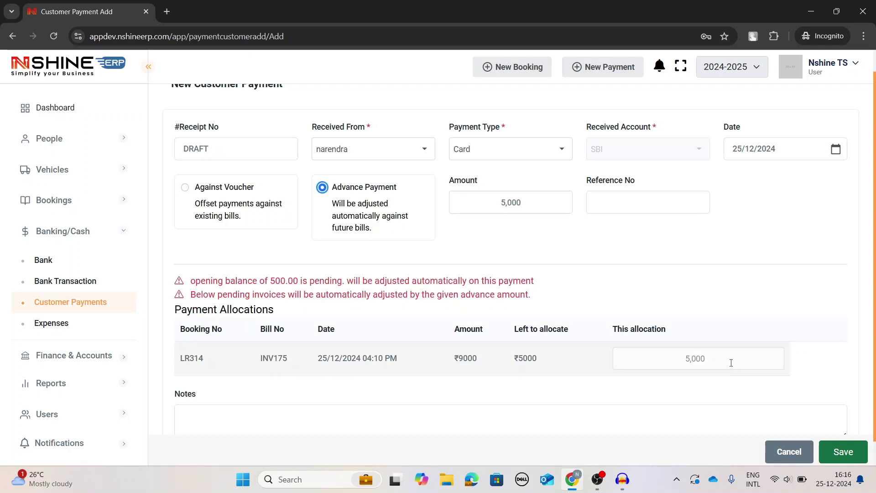
{"action": "left_click_drag", "start_coordinate": [731, 363], "coordinate": [669, 356]}
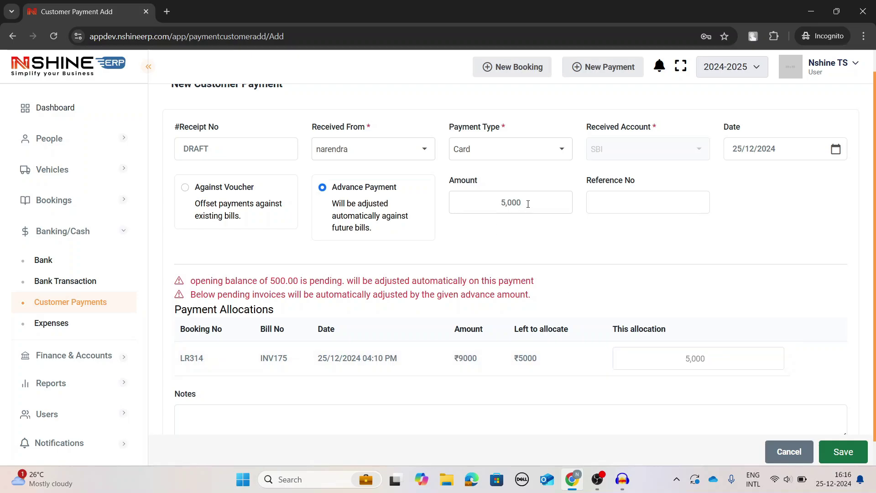
{"action": "double_click", "coordinate": [528, 204]}
{"action": "type", "text": "6000"}
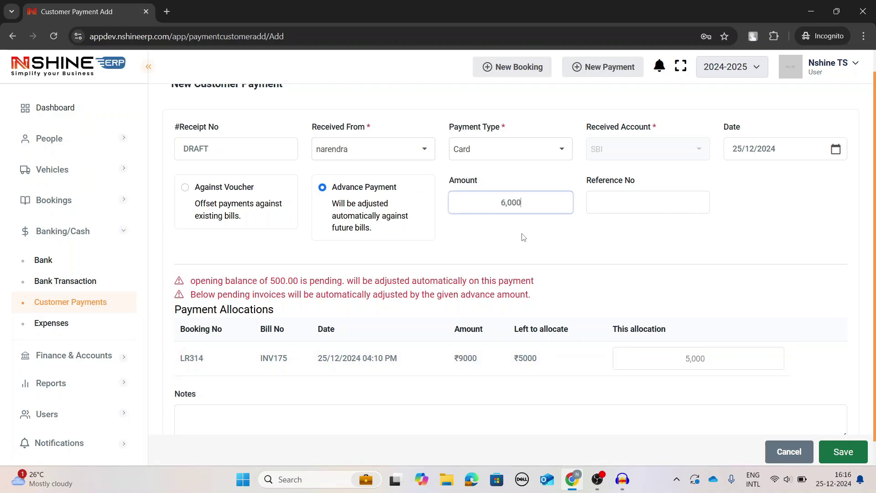
{"action": "left_click", "coordinate": [844, 453]}
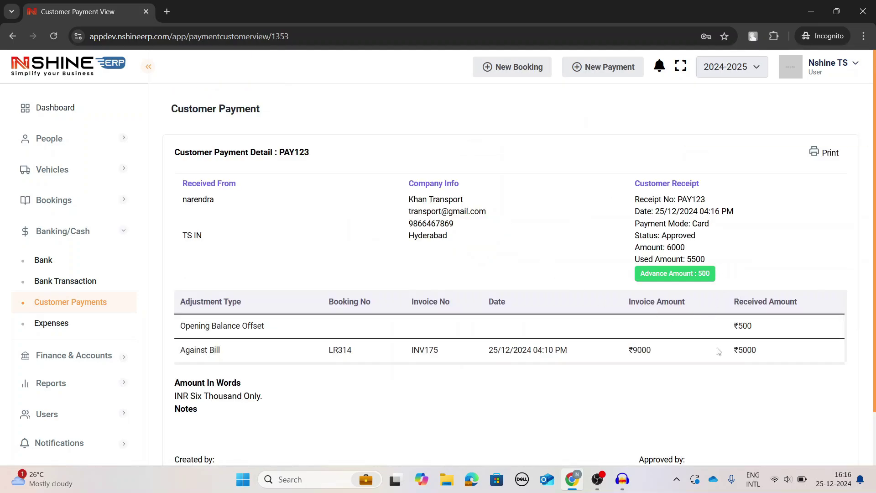
- Review the advance payment receipt's received and advance amounts, preview its printout, and cancel printing
{"action": "left_click_drag", "start_coordinate": [732, 351], "coordinate": [760, 351]}
{"action": "double_click", "coordinate": [700, 273]}
{"action": "left_click", "coordinate": [829, 156]}
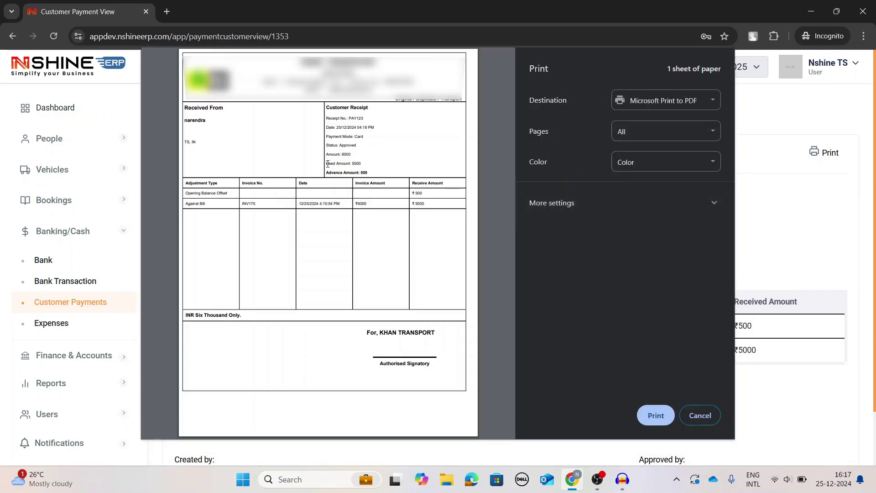
{"action": "left_click_drag", "start_coordinate": [325, 163], "coordinate": [377, 151]}
{"action": "left_click", "coordinate": [378, 165]}
{"action": "left_click", "coordinate": [360, 137]}
{"action": "left_click", "coordinate": [368, 172]}
{"action": "left_click", "coordinate": [700, 416]}
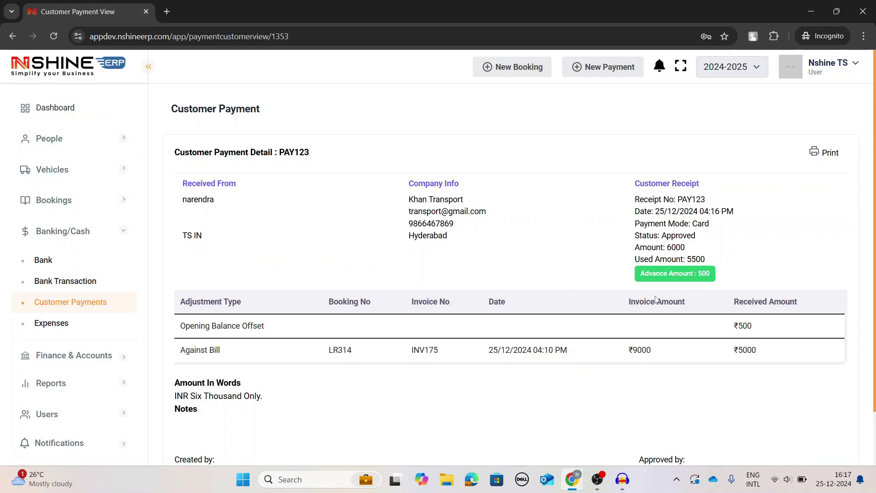
- Return to the customer payments list and open the Customer Statement from the transport reports
{"action": "left_click", "coordinate": [108, 302]}
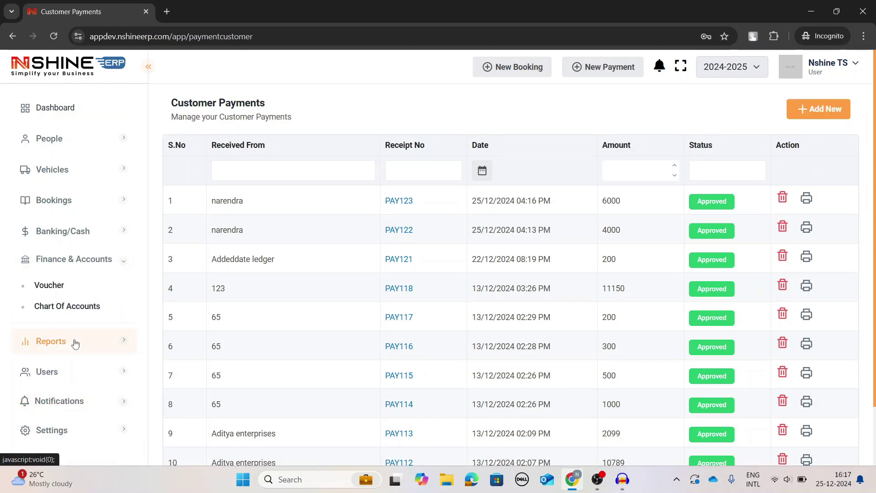
{"action": "left_click", "coordinate": [72, 340]}
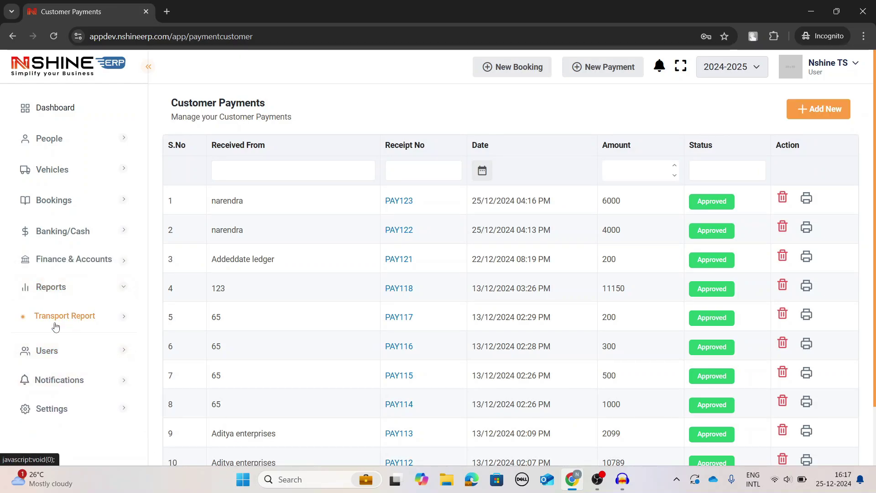
{"action": "left_click", "coordinate": [54, 319]}
{"action": "scroll", "coordinate": [59, 311], "scroll_direction": "down", "scroll_amount": 2}
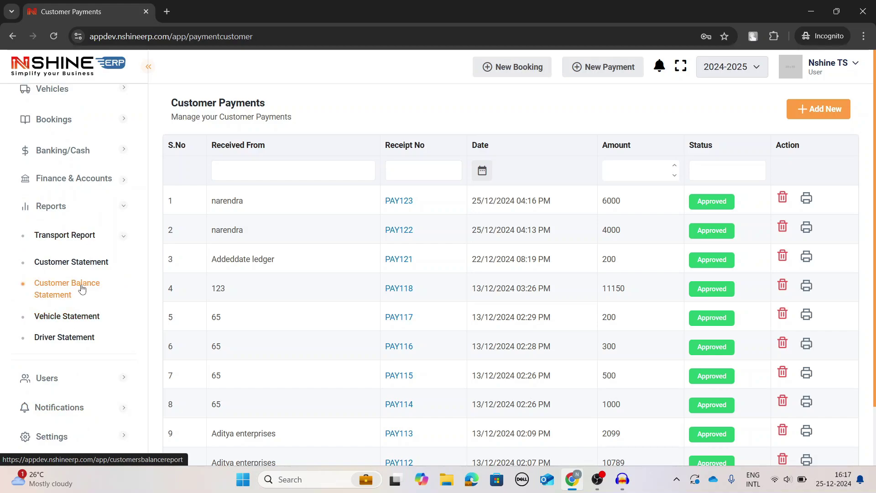
{"action": "left_click", "coordinate": [93, 263]}
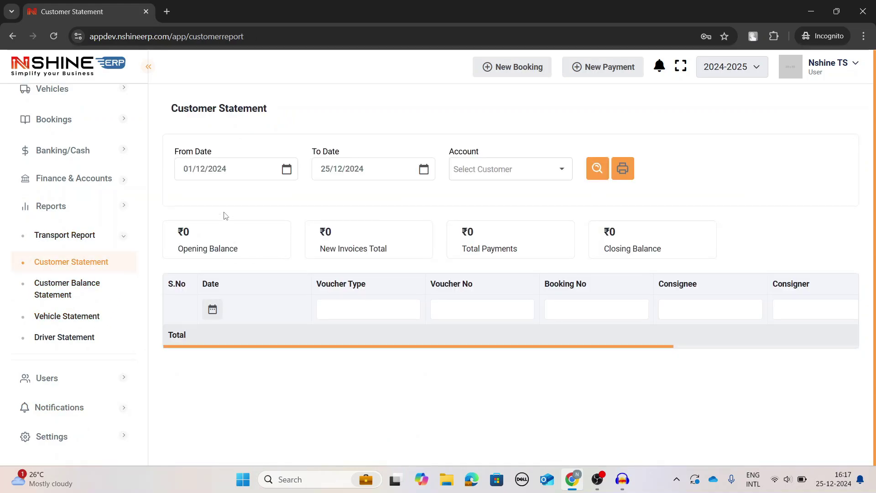
- Show the customer statement for the Addeddate ledger account and review its opening balance, invoice total, payments total and closing balance
{"action": "left_click", "coordinate": [526, 169]}
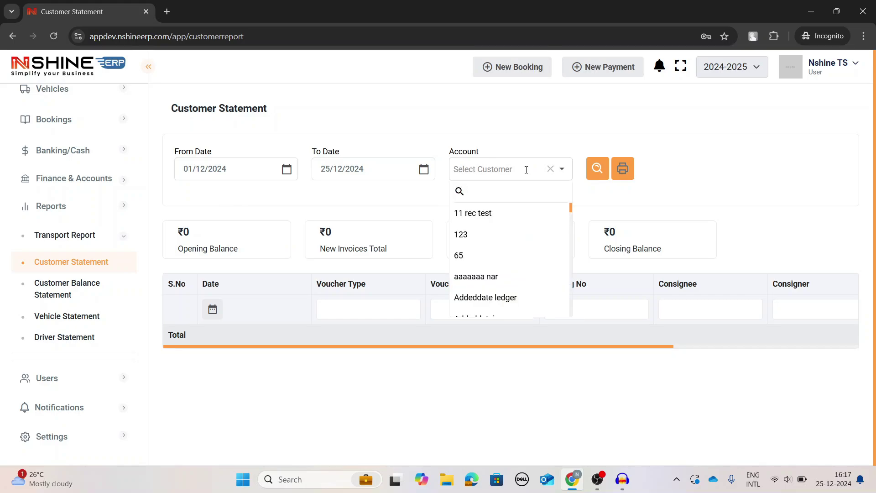
{"action": "scroll", "coordinate": [519, 253], "scroll_direction": "down", "scroll_amount": 1}
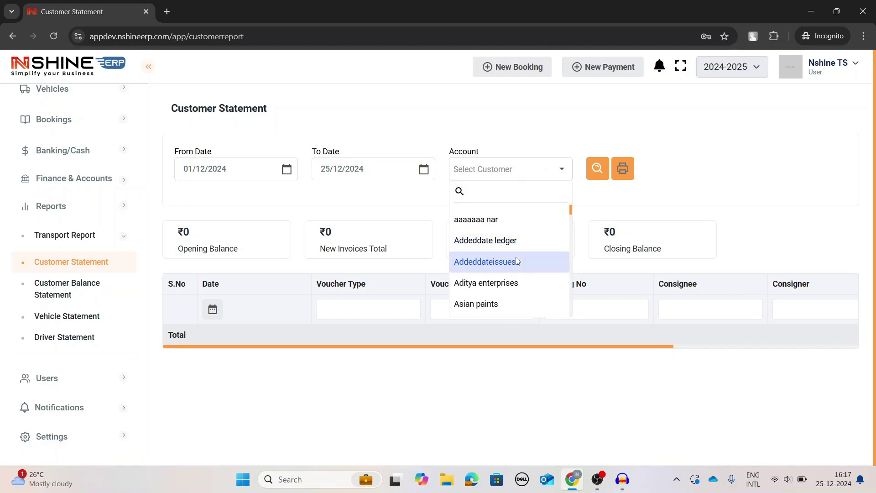
{"action": "left_click", "coordinate": [520, 237]}
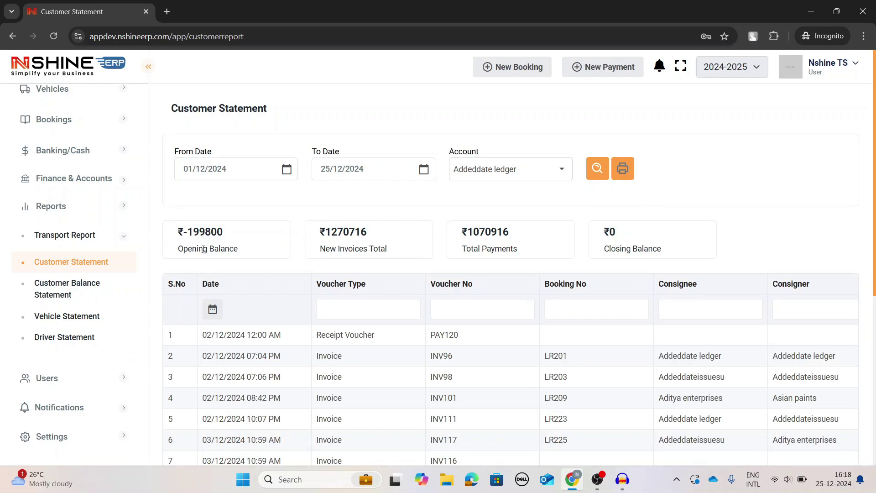
{"action": "left_click_drag", "start_coordinate": [182, 232], "coordinate": [241, 234]}
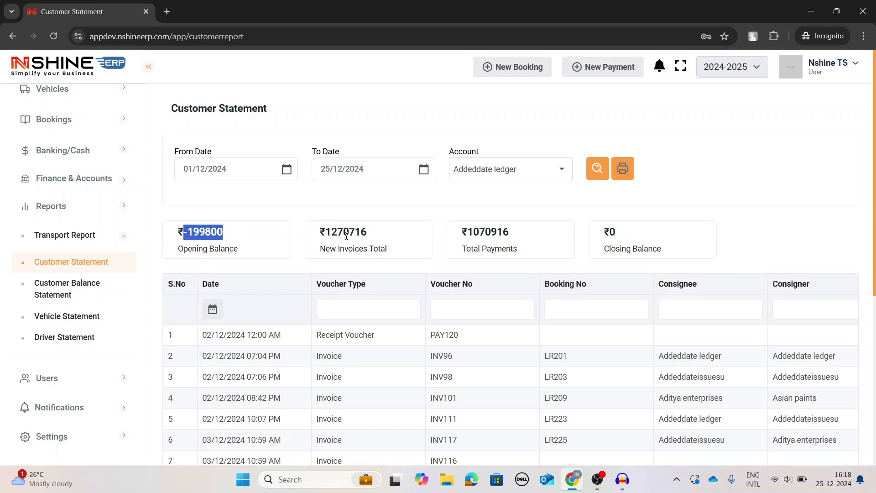
{"action": "left_click_drag", "start_coordinate": [329, 232], "coordinate": [373, 235]}
{"action": "left_click_drag", "start_coordinate": [474, 232], "coordinate": [513, 235]}
{"action": "left_click_drag", "start_coordinate": [661, 249], "coordinate": [607, 233]}
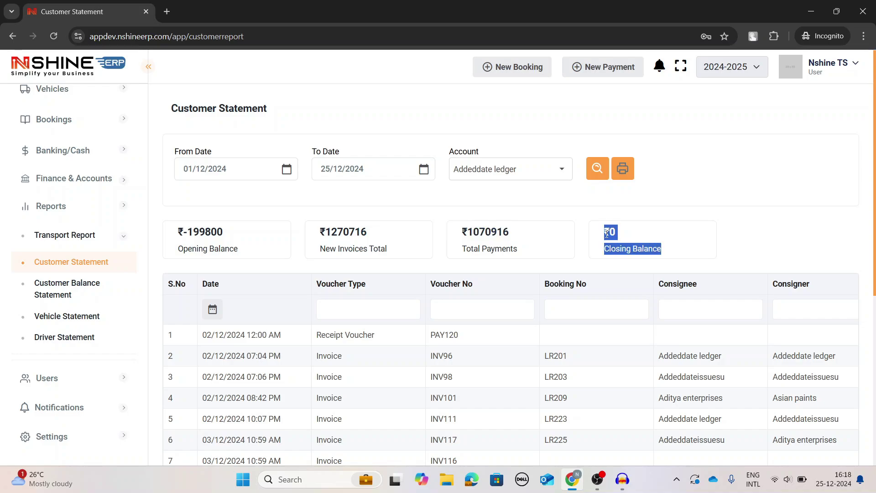
{"action": "left_click", "coordinate": [660, 237]}
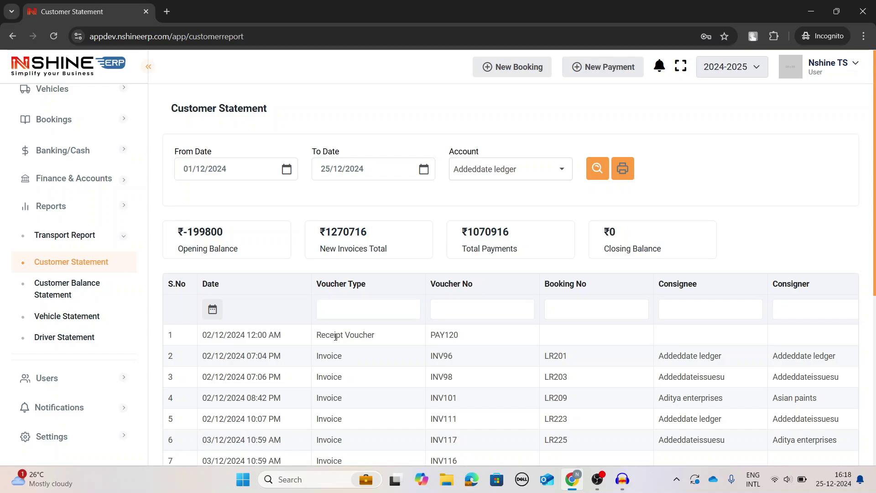
- Look through the Addeddate ledger statement's list of invoices and receipt vouchers
{"action": "scroll", "coordinate": [441, 351], "scroll_direction": "down", "scroll_amount": 3}
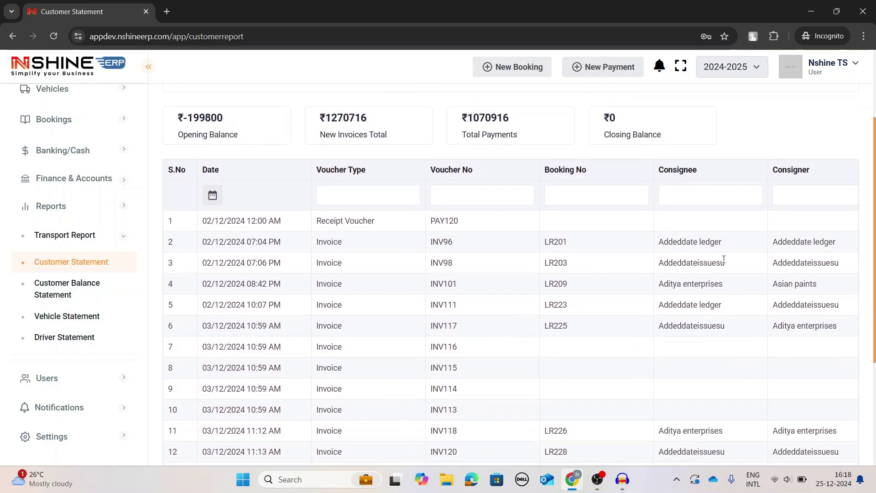
{"action": "scroll", "coordinate": [638, 259], "scroll_direction": "down", "scroll_amount": 2}
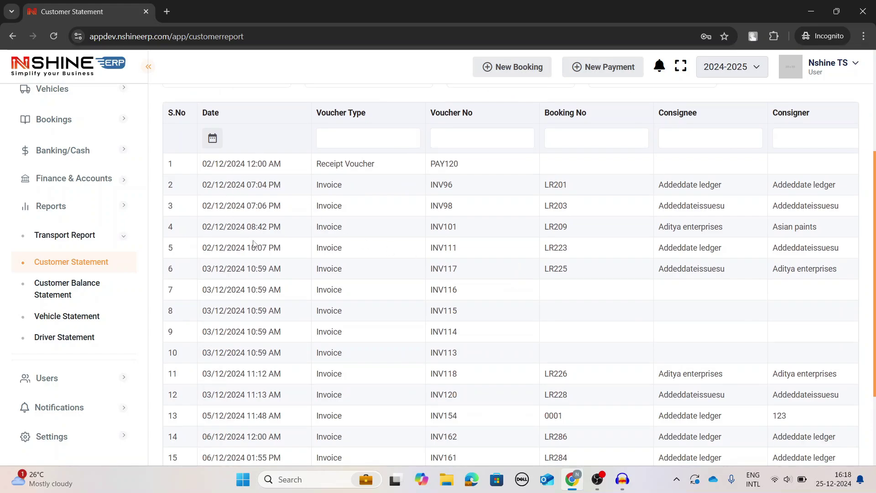
{"action": "scroll", "coordinate": [410, 208], "scroll_direction": "down", "scroll_amount": 2}
{"action": "scroll", "coordinate": [451, 215], "scroll_direction": "down", "scroll_amount": 2}
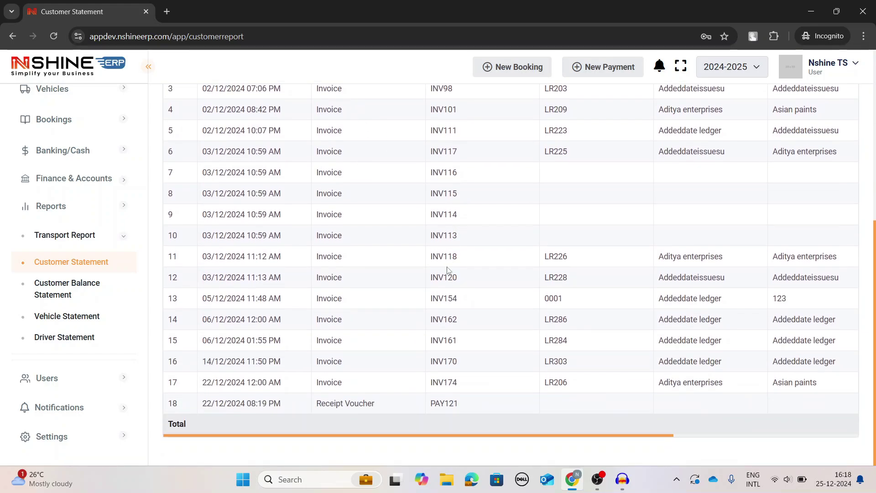
{"action": "double_click", "coordinate": [433, 276]}
{"action": "scroll", "coordinate": [470, 293], "scroll_direction": "up", "scroll_amount": 10}
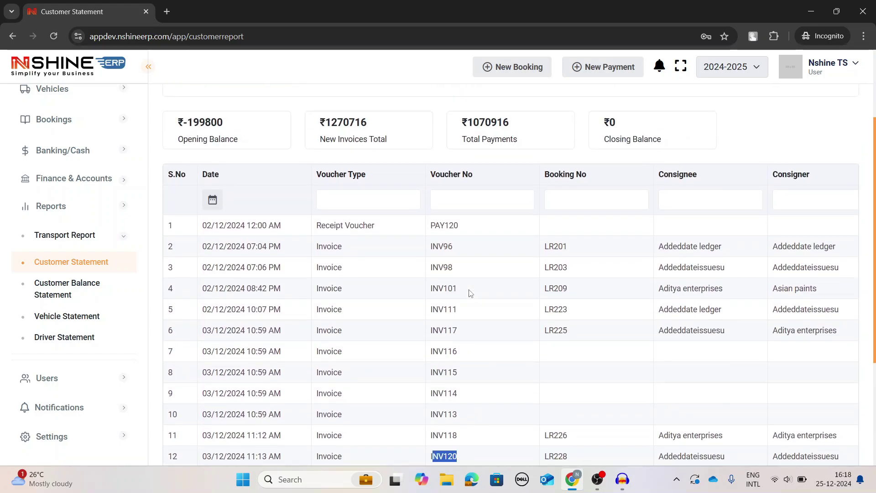
- Switch the statement to the customer who made the recorded payments and check the opening balance entry and its debit
{"action": "left_click", "coordinate": [496, 168]}
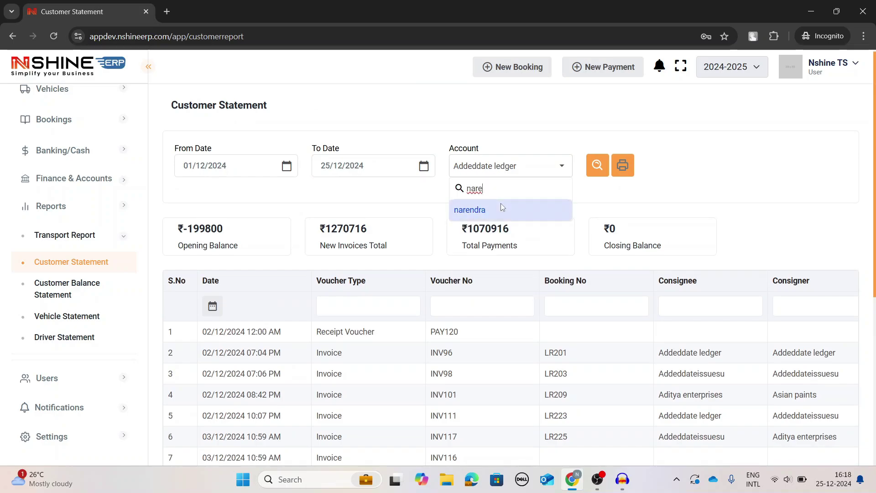
{"action": "left_click", "coordinate": [500, 206]}
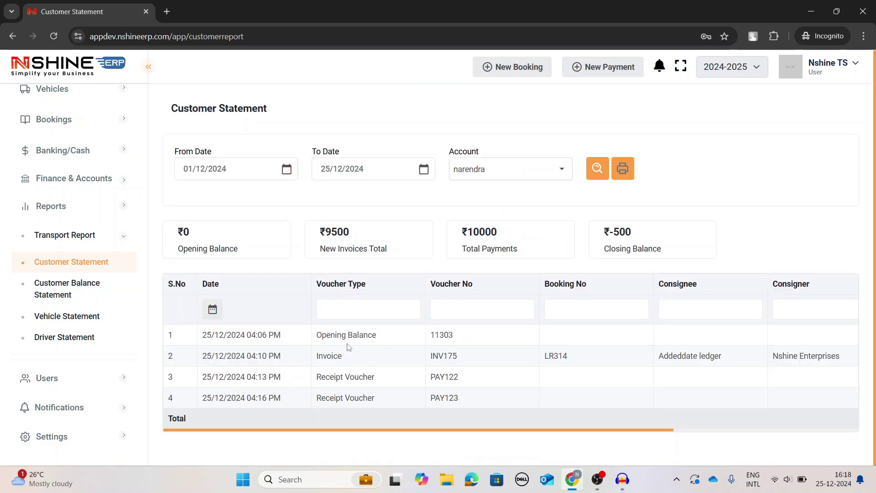
{"action": "left_click_drag", "start_coordinate": [322, 337], "coordinate": [388, 340]}
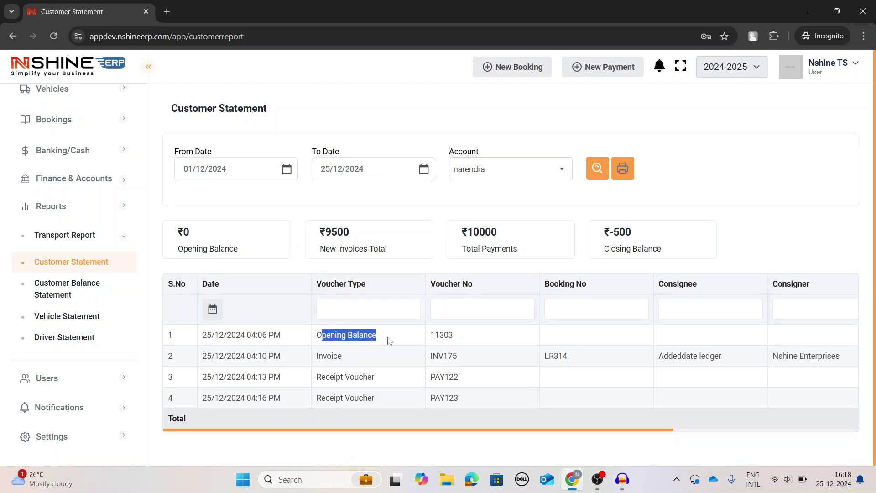
{"action": "left_click_drag", "start_coordinate": [397, 434], "coordinate": [590, 488]}
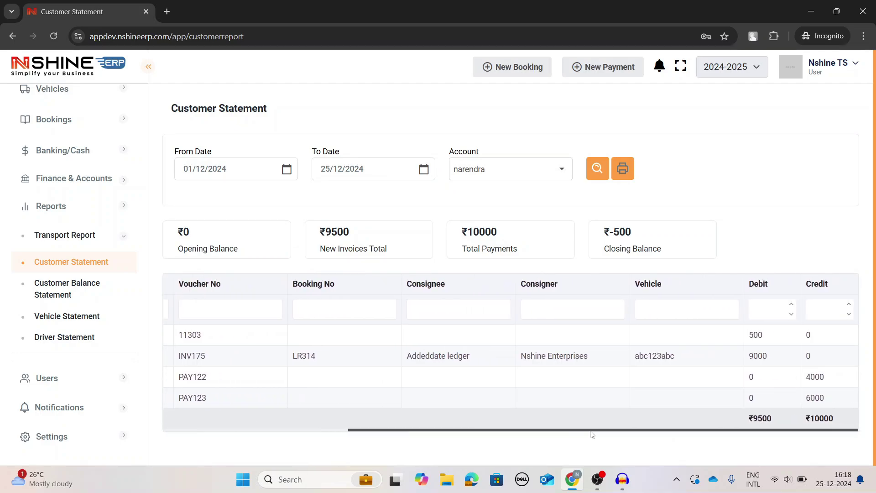
{"action": "double_click", "coordinate": [760, 342]}
{"action": "left_click_drag", "start_coordinate": [700, 436], "coordinate": [608, 438]}
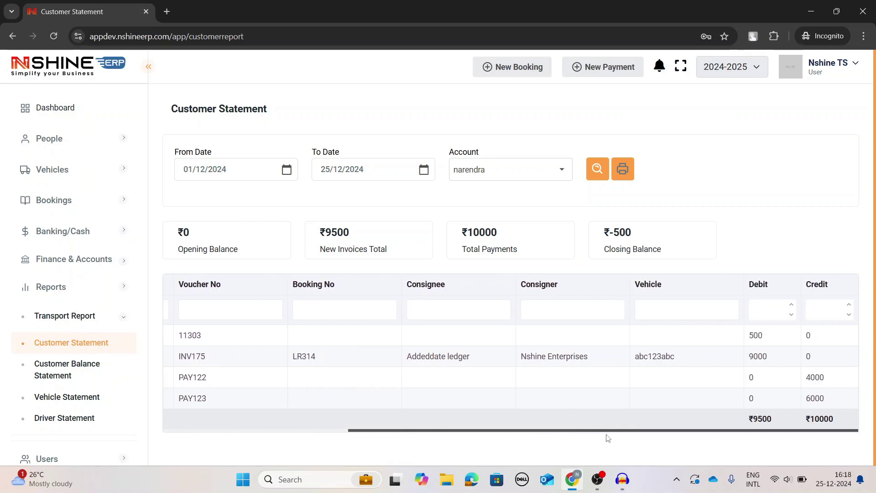
- Check the statement's two payment credits, the debit and credit totals, and the closing balance
{"action": "double_click", "coordinate": [819, 375]}
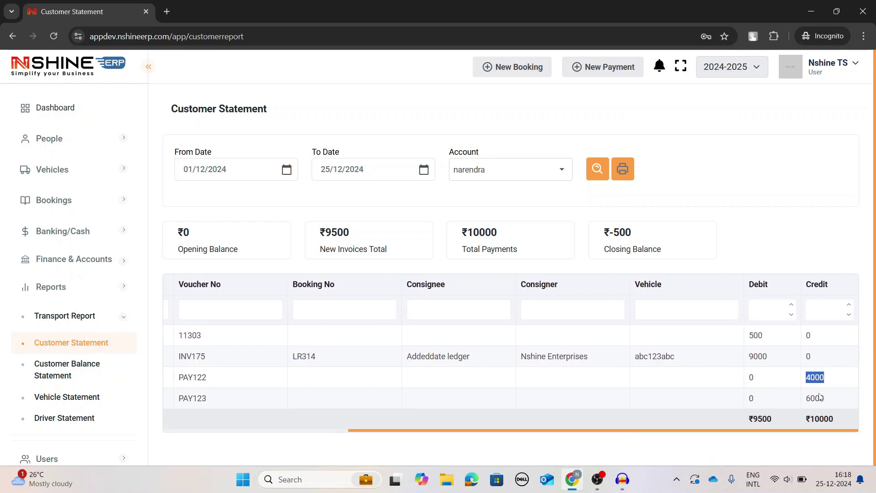
{"action": "double_click", "coordinate": [821, 397]}
{"action": "double_click", "coordinate": [835, 419]}
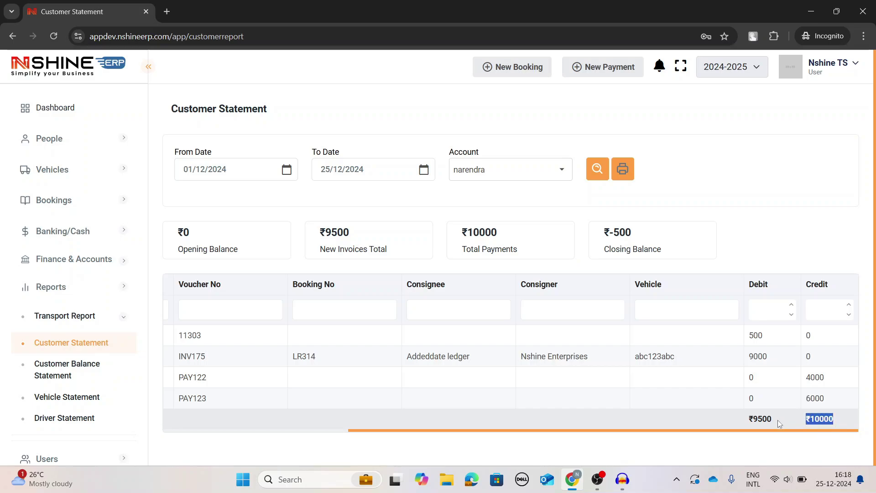
{"action": "left_click", "coordinate": [791, 422]}
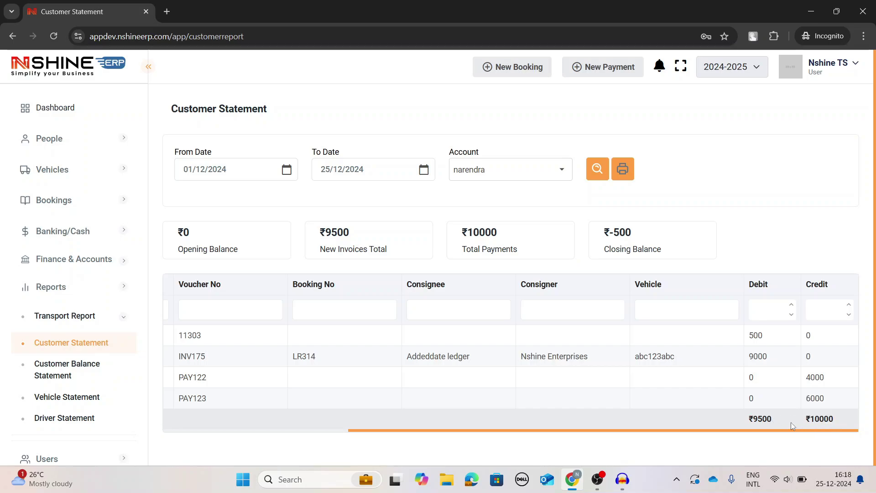
{"action": "double_click", "coordinate": [826, 420]}
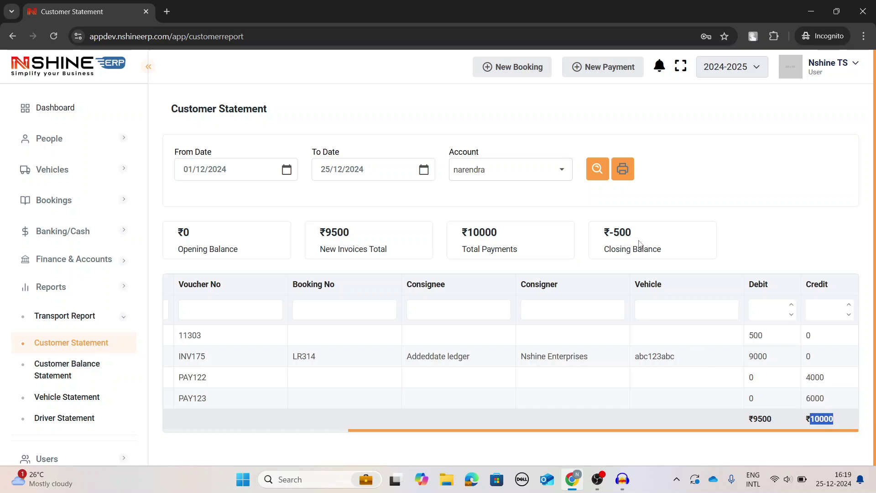
{"action": "left_click_drag", "start_coordinate": [639, 233], "coordinate": [608, 233]}
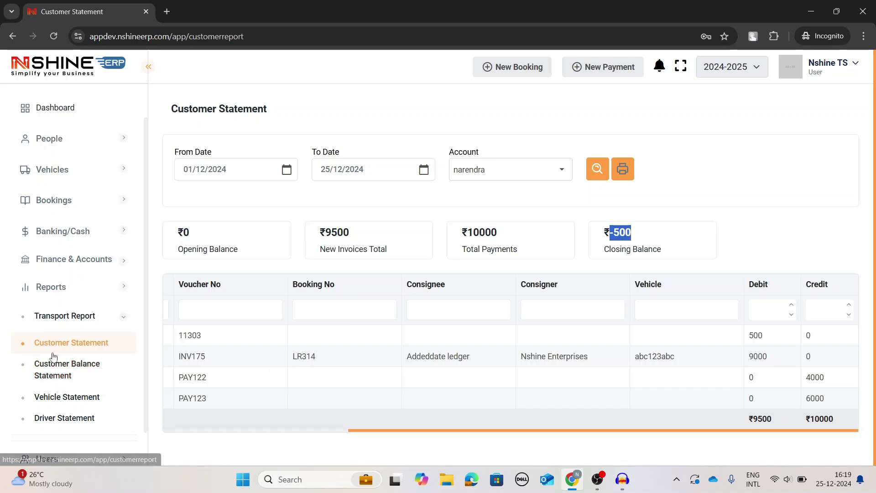
- Open the Customers Balance Statement, view the Last Month range, and change the range to Last 10 Days
{"action": "left_click", "coordinate": [66, 373]}
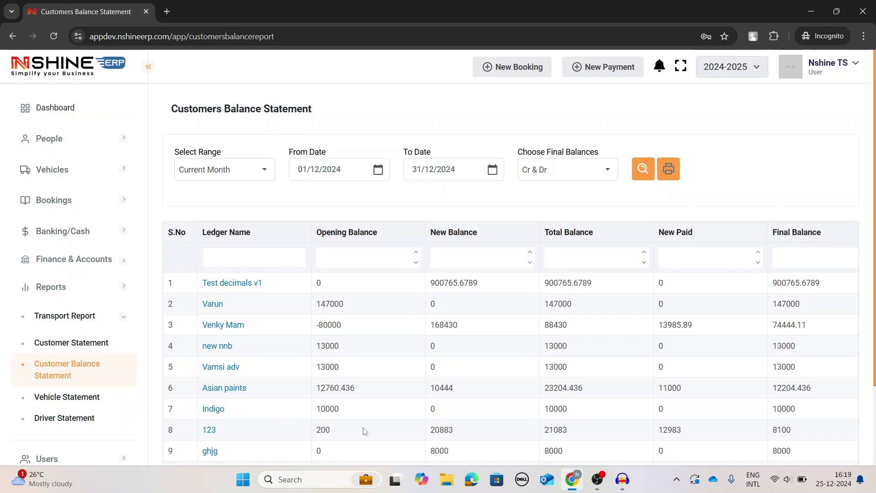
{"action": "left_click", "coordinate": [269, 175]}
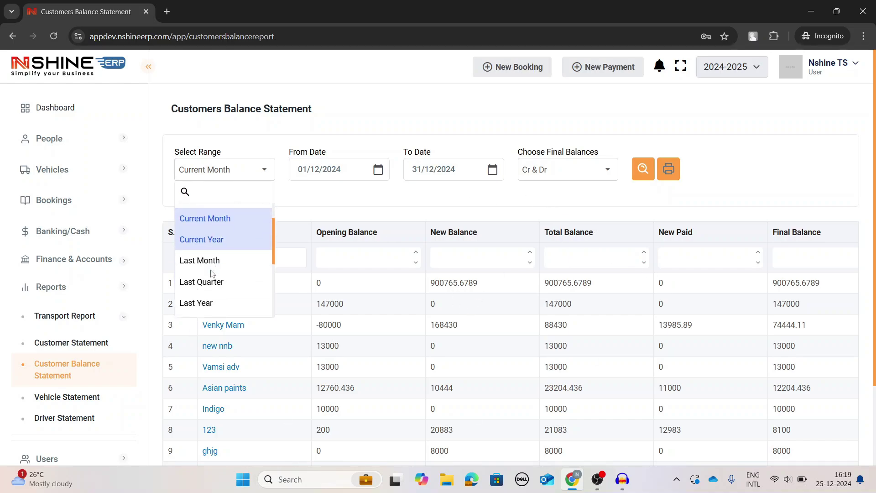
{"action": "scroll", "coordinate": [212, 273], "scroll_direction": "down", "scroll_amount": 1}
{"action": "left_click", "coordinate": [219, 254]}
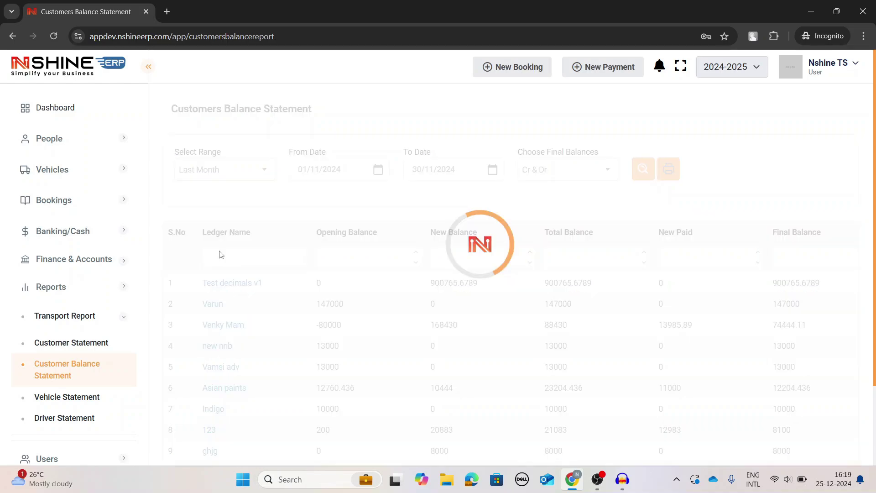
{"action": "left_click", "coordinate": [226, 178]}
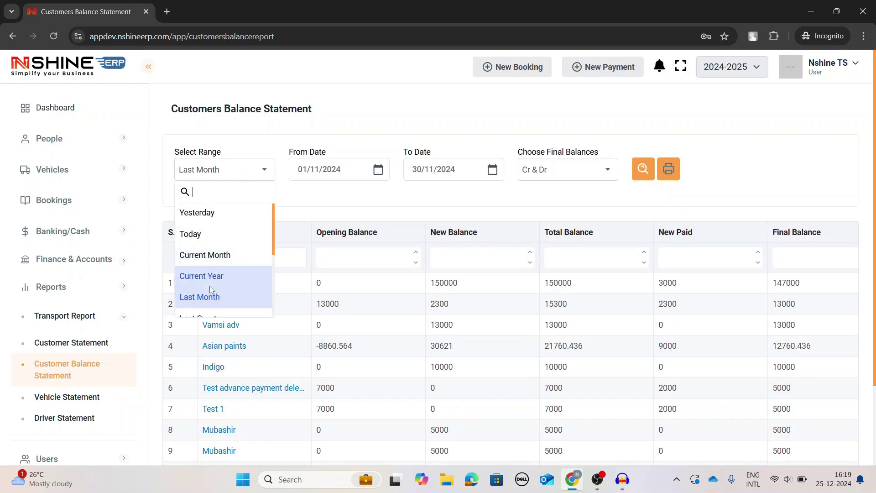
{"action": "scroll", "coordinate": [212, 273], "scroll_direction": "down", "scroll_amount": 2}
{"action": "left_click", "coordinate": [215, 224]}
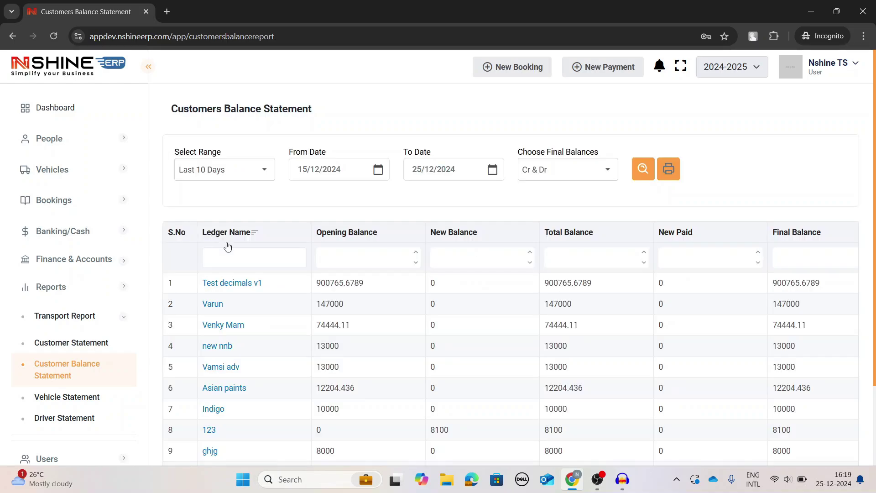
- Review the opening, new, total, paid and final balances of the Test decimals v1 ledger
{"action": "left_click_drag", "start_coordinate": [323, 284], "coordinate": [381, 286]}
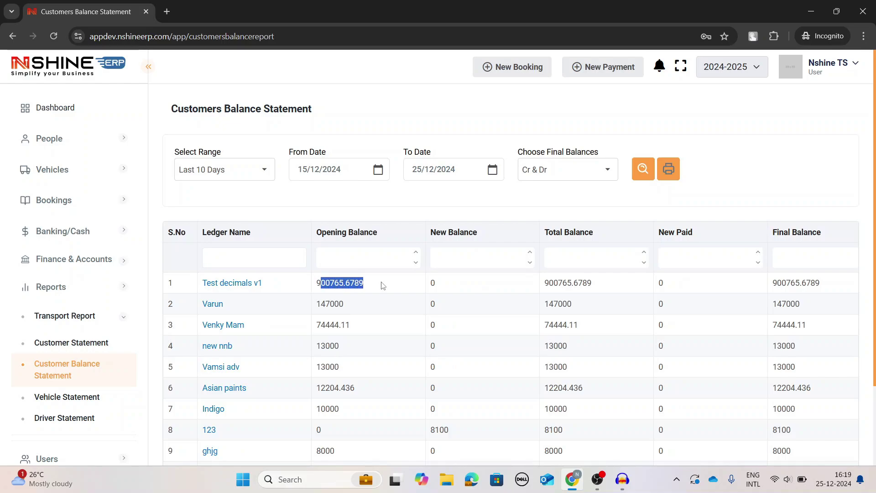
{"action": "left_click_drag", "start_coordinate": [467, 285], "coordinate": [424, 284]}
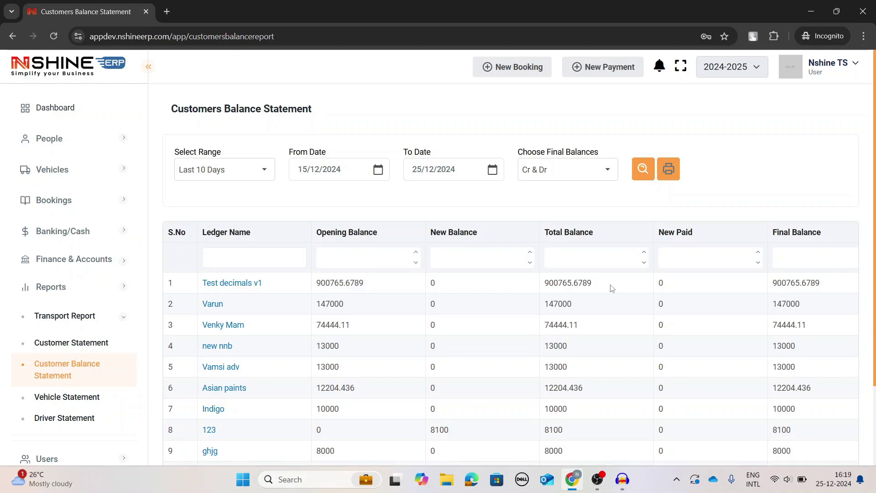
{"action": "left_click_drag", "start_coordinate": [610, 288], "coordinate": [540, 287]}
{"action": "left_click_drag", "start_coordinate": [689, 283], "coordinate": [634, 286]}
{"action": "left_click_drag", "start_coordinate": [838, 283], "coordinate": [764, 286]}
{"action": "left_click", "coordinate": [813, 283]}
{"action": "left_click_drag", "start_coordinate": [825, 285], "coordinate": [773, 286]}
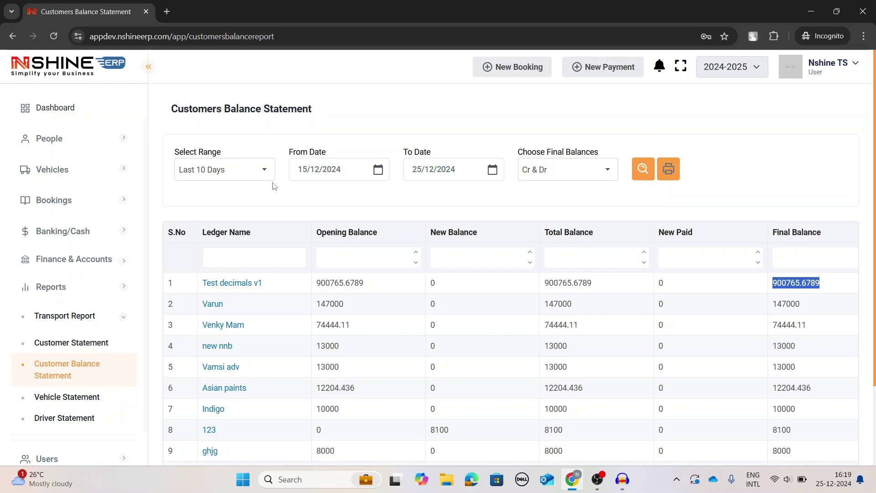
- View the Vehicle Statement page, switch to the Driver Statement, and choose the driver from the trip booking
{"action": "left_click", "coordinate": [64, 402]}
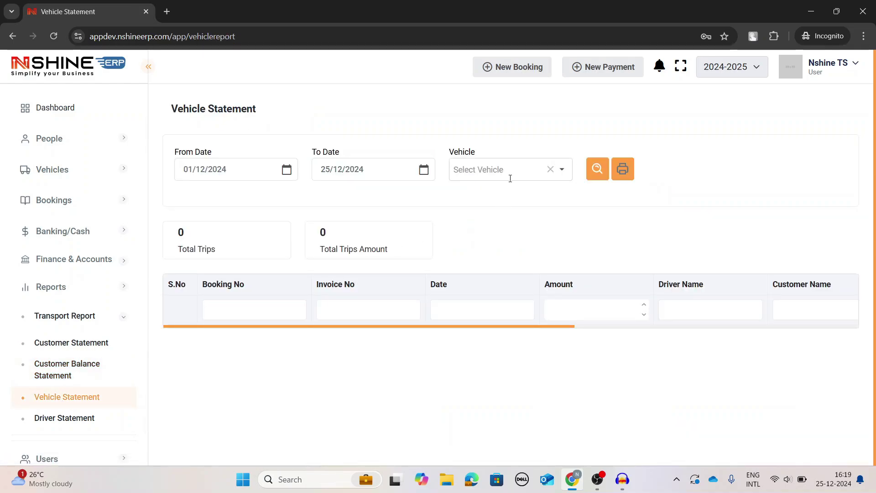
{"action": "left_click", "coordinate": [84, 417]}
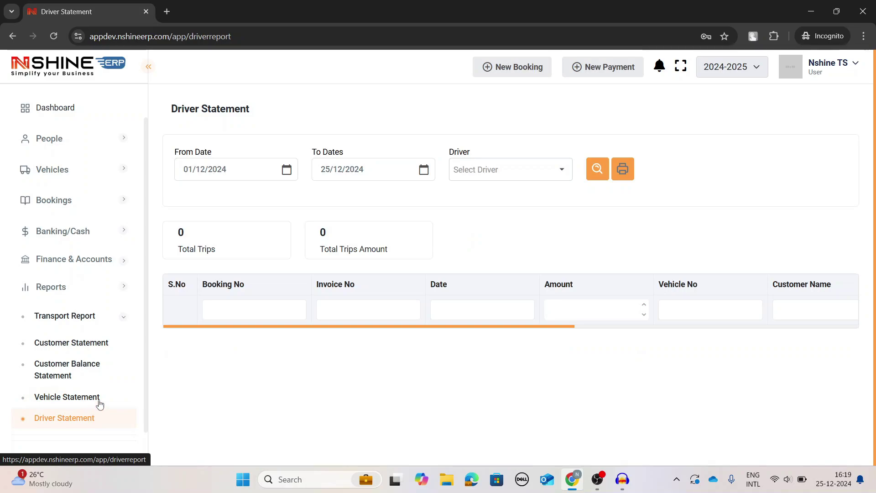
{"action": "left_click", "coordinate": [509, 178]}
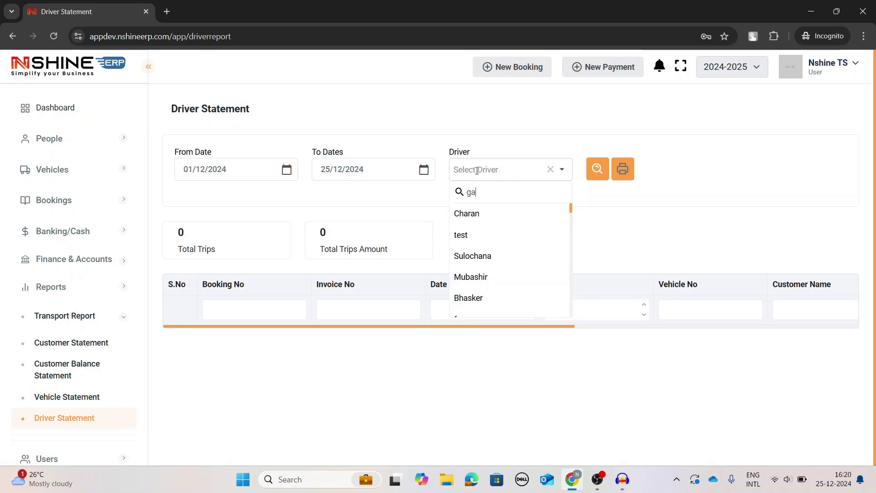
{"action": "key", "text": "Return"}
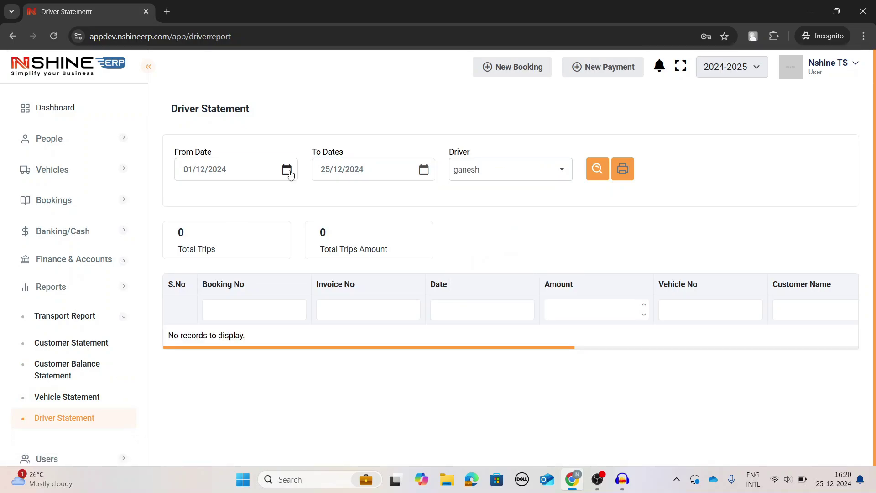
- Set the Driver Statement's end date to 31/12/2024 and look up the driver's trips
{"action": "left_click", "coordinate": [424, 169]}
{"action": "left_click", "coordinate": [378, 324]}
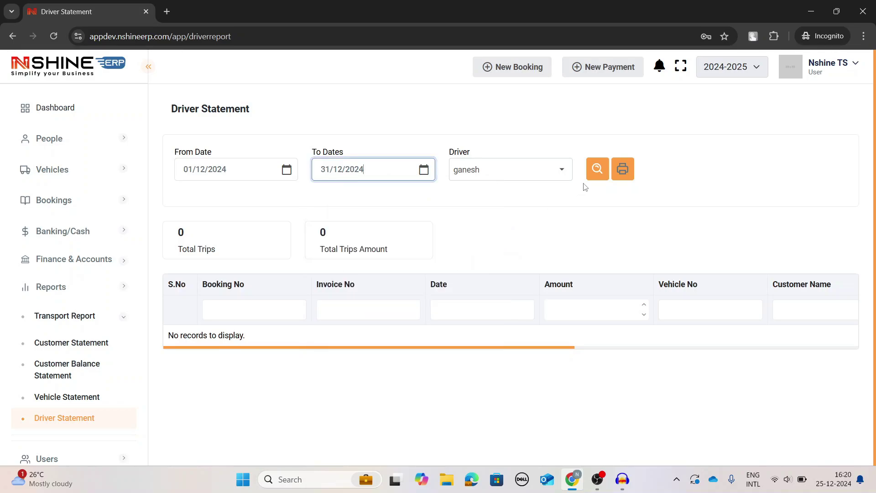
{"action": "left_click", "coordinate": [593, 170]}
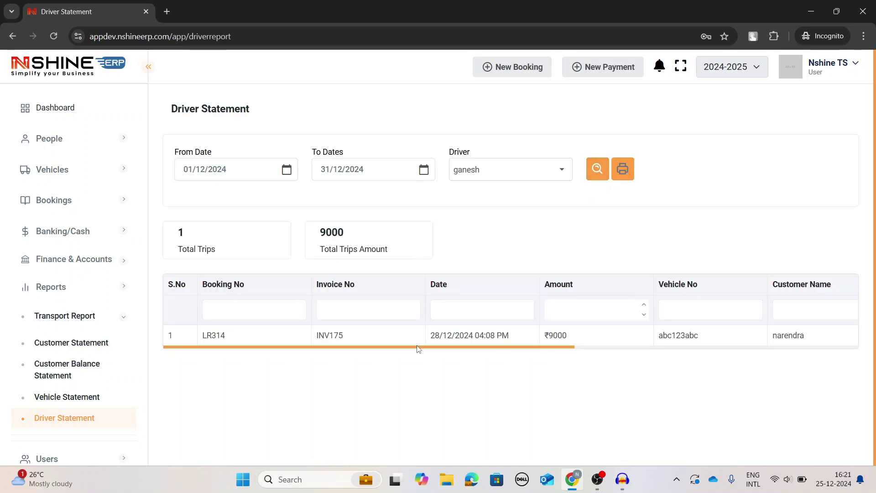
{"action": "left_click_drag", "start_coordinate": [416, 347], "coordinate": [377, 343]}
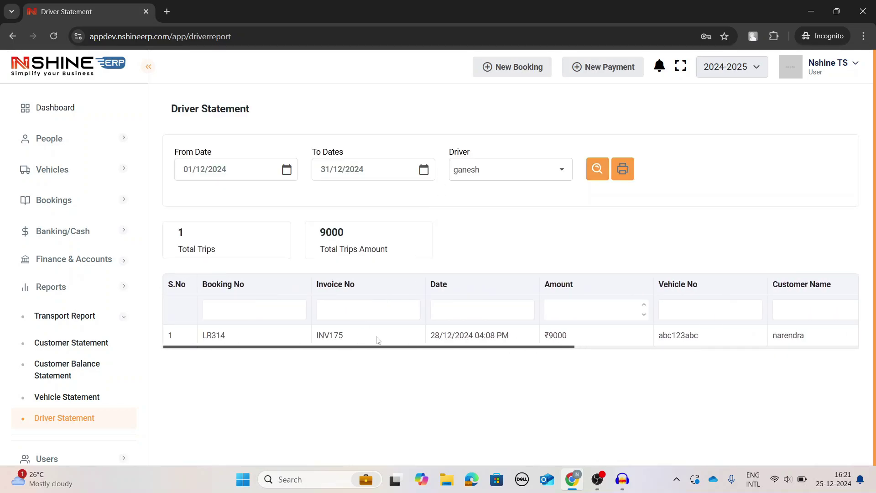
- Reselect 31/12/2024 as the end date, rerun the search, and check the total trips and total trips amount
{"action": "left_click", "coordinate": [424, 170]}
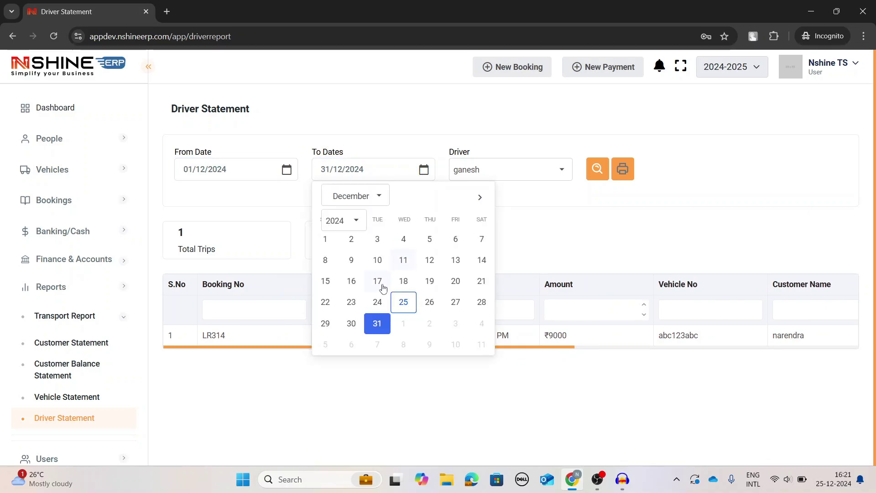
{"action": "left_click", "coordinate": [377, 324]}
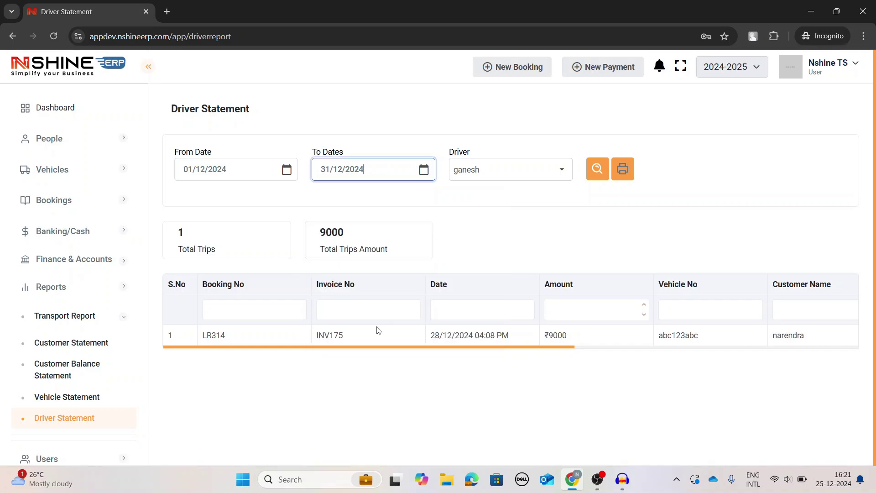
{"action": "left_click", "coordinate": [597, 169]}
{"action": "left_click_drag", "start_coordinate": [435, 348], "coordinate": [274, 276]}
{"action": "left_click_drag", "start_coordinate": [235, 254], "coordinate": [169, 234]}
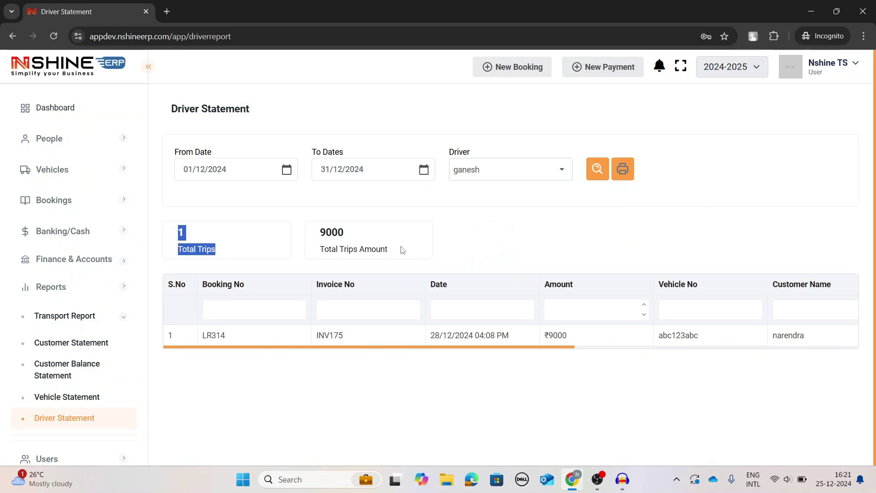
{"action": "left_click_drag", "start_coordinate": [402, 250], "coordinate": [300, 232]}
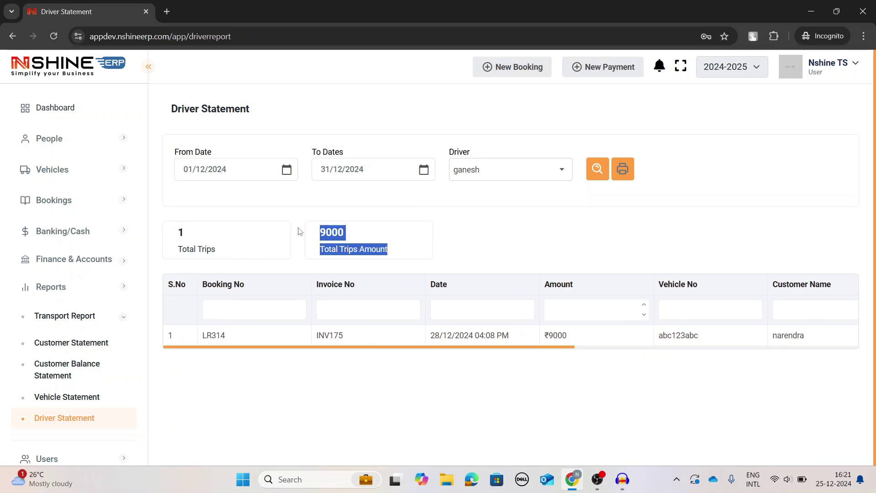
- Open the Booking Schedule and inspect the details of bookings GY789, LR293 and LR295 in the December 2024 month view
{"action": "left_click", "coordinate": [115, 203]}
{"action": "left_click", "coordinate": [93, 252]}
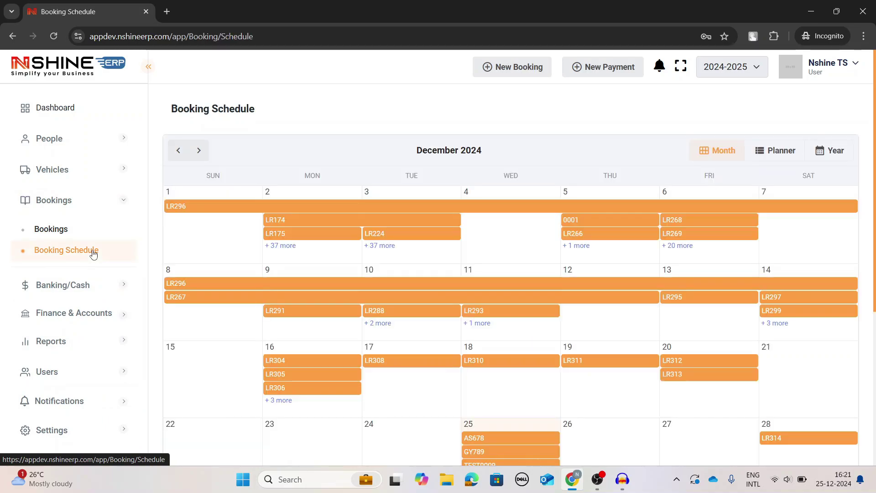
{"action": "mouse_move", "coordinate": [388, 212]}
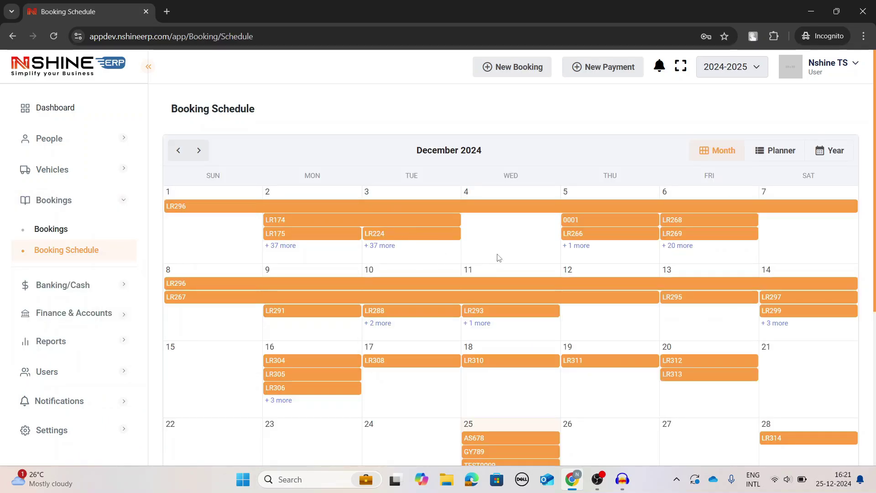
{"action": "scroll", "coordinate": [498, 258], "scroll_direction": "down", "scroll_amount": 3}
{"action": "mouse_move", "coordinate": [497, 279]}
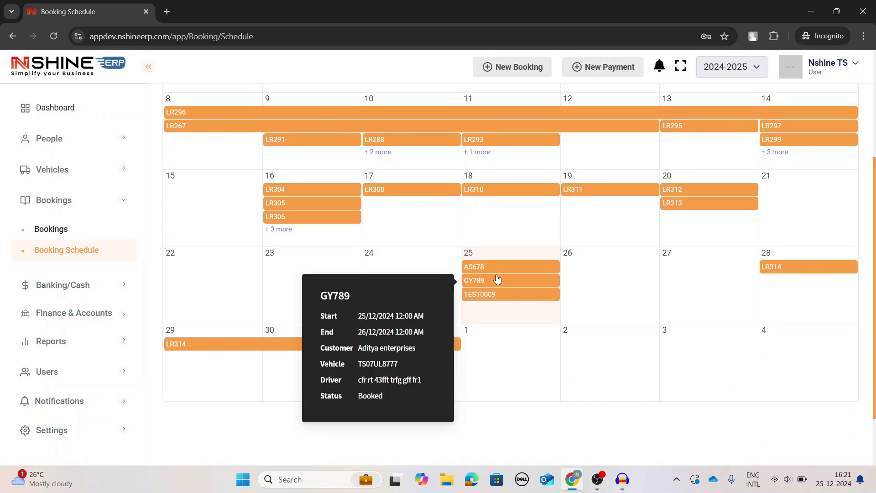
{"action": "scroll", "coordinate": [497, 279], "scroll_direction": "up", "scroll_amount": 1}
{"action": "mouse_move", "coordinate": [518, 204]}
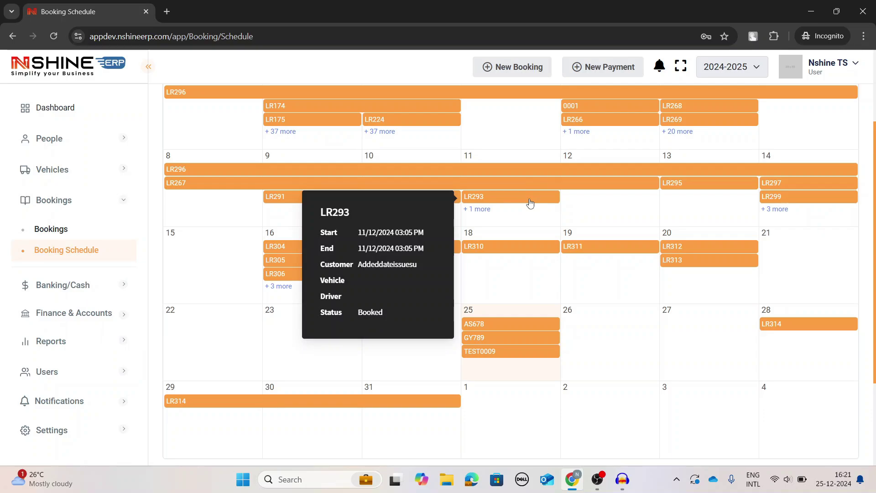
{"action": "scroll", "coordinate": [693, 176], "scroll_direction": "up", "scroll_amount": 2}
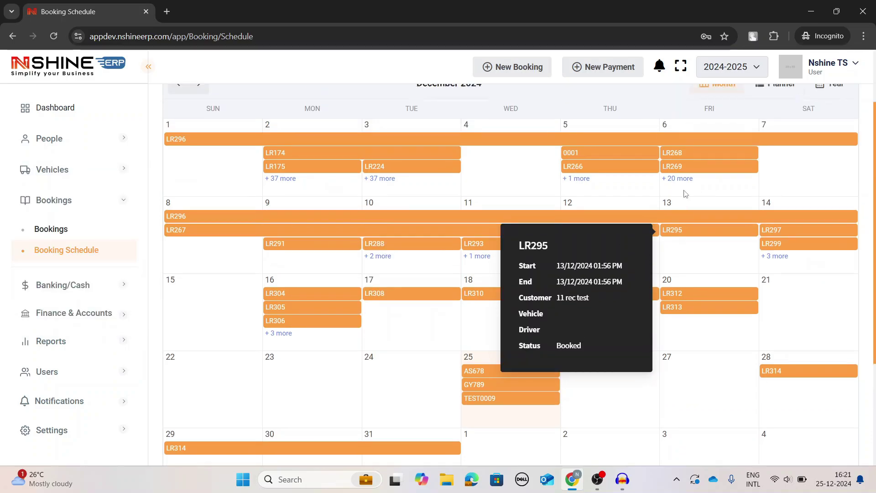
- Switch the Booking Schedule to the Planner view and look through the bookings across the months of 2024
{"action": "left_click", "coordinate": [765, 158]}
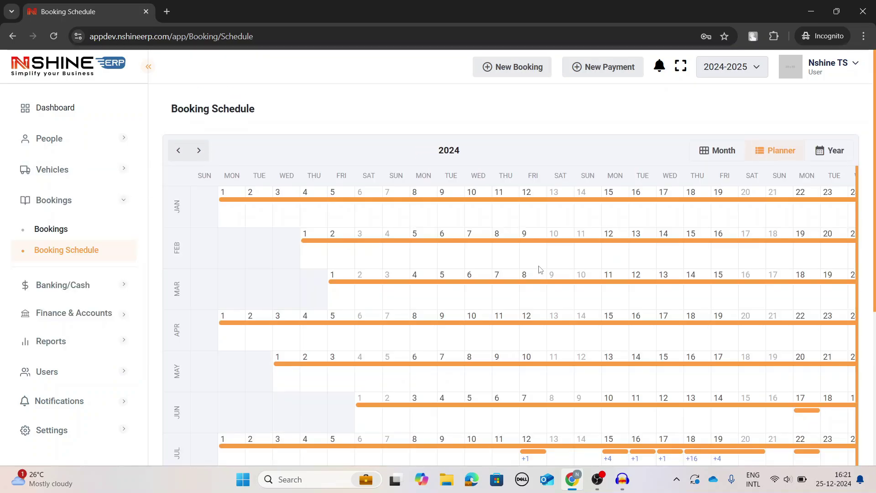
{"action": "scroll", "coordinate": [539, 269], "scroll_direction": "down", "scroll_amount": 4}
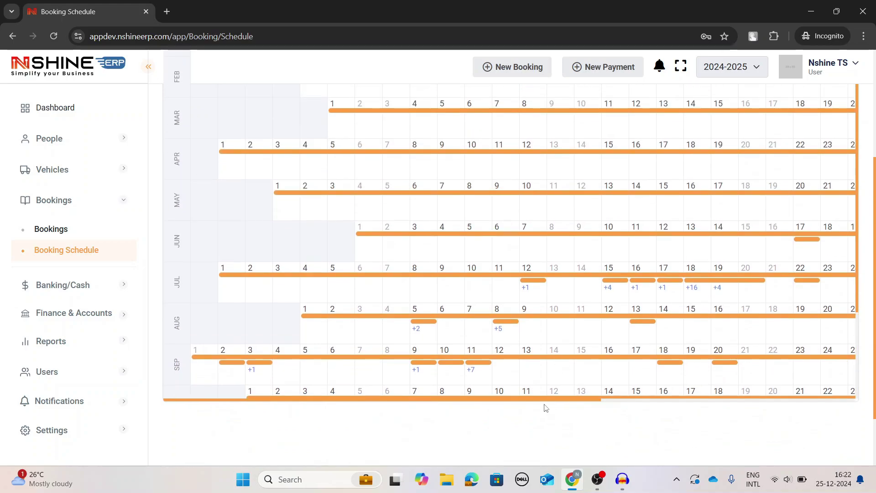
{"action": "left_click_drag", "start_coordinate": [566, 401], "coordinate": [832, 400]}
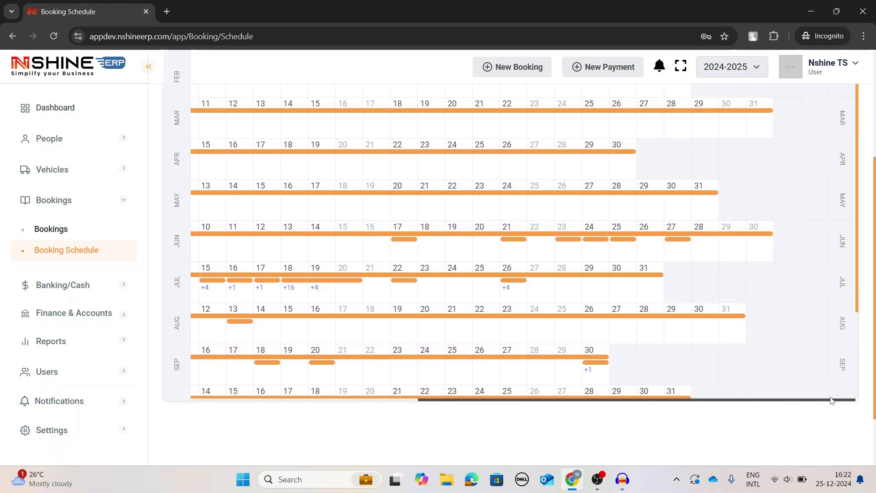
{"action": "scroll", "coordinate": [784, 222], "scroll_direction": "up", "scroll_amount": 4}
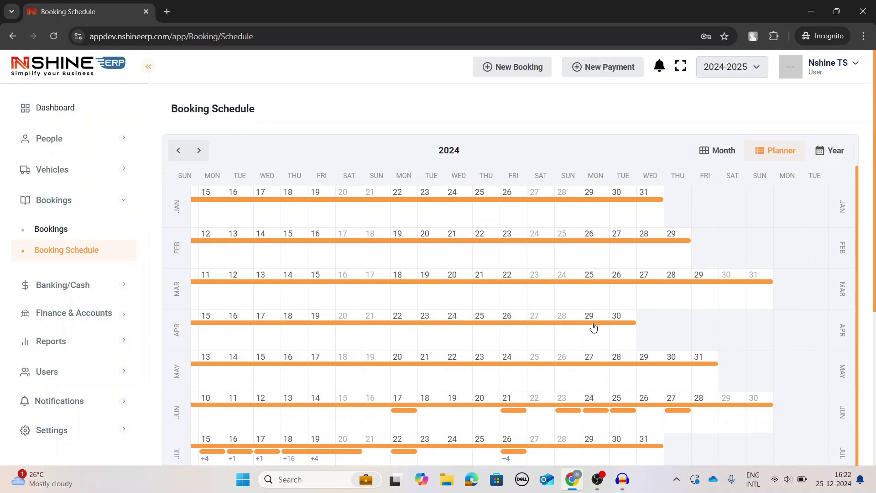
- Switch the Booking Schedule to the Year view and examine the booked days through December 2024
{"action": "left_click", "coordinate": [833, 152]}
{"action": "scroll", "coordinate": [418, 263], "scroll_direction": "down", "scroll_amount": 2}
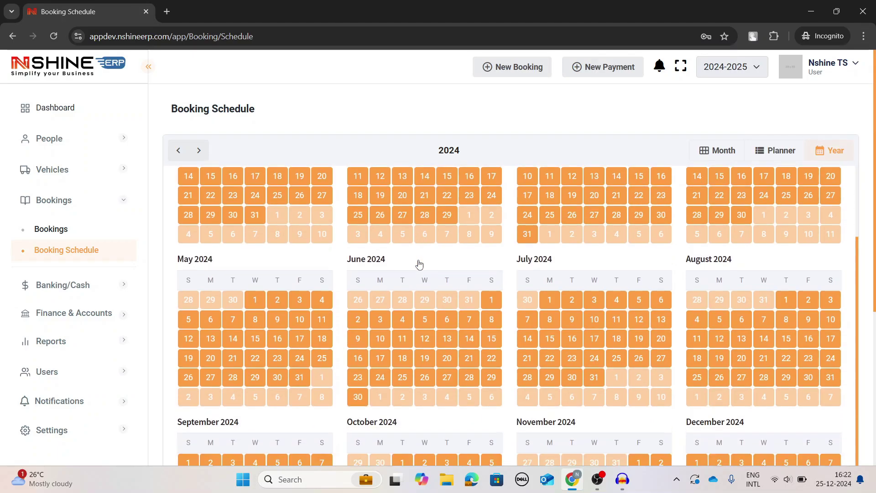
{"action": "scroll", "coordinate": [460, 295], "scroll_direction": "down", "scroll_amount": 3}
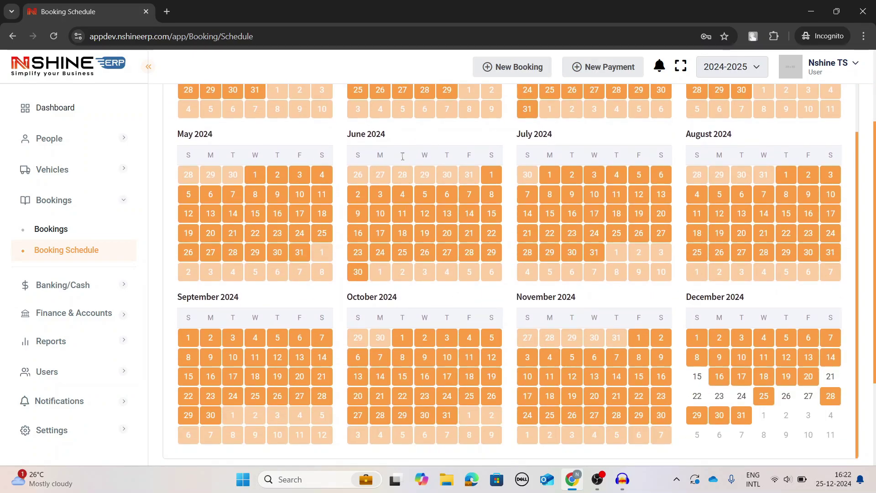